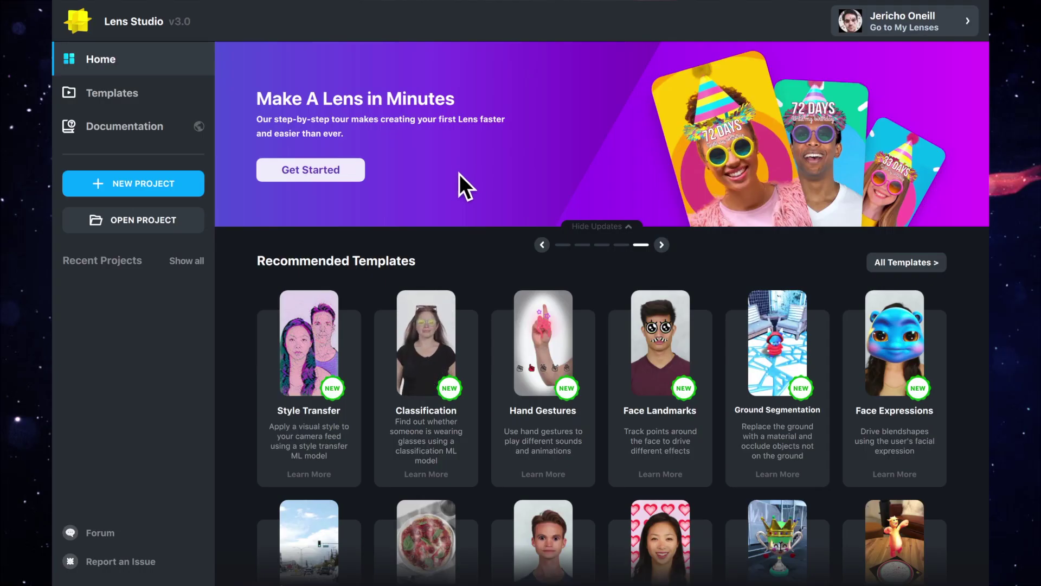
Start a new lens project and add a BW colour-correction post effect at alpha 1.00.
click(165, 184)
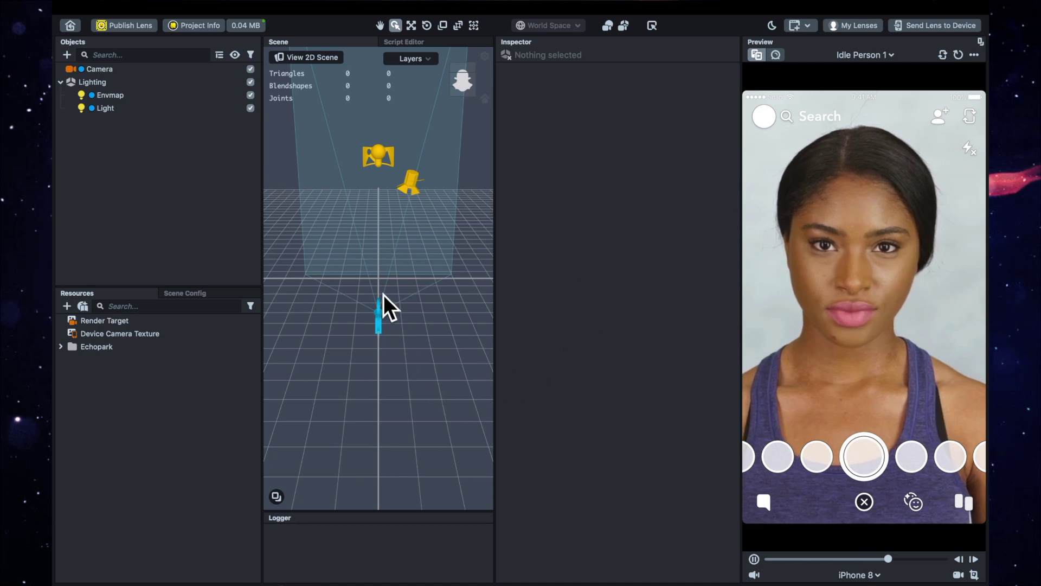
click(68, 55)
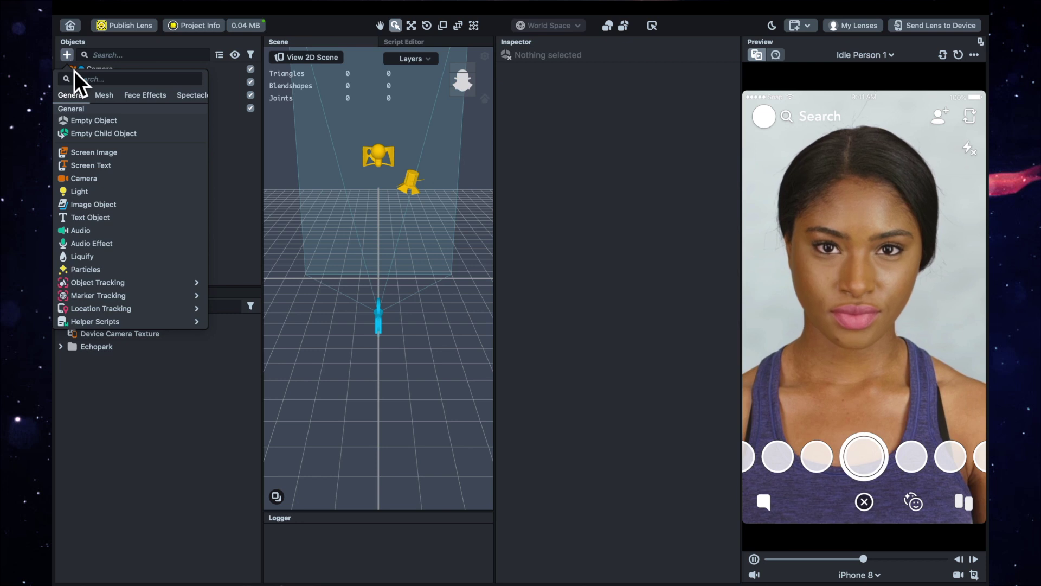
scroll(134, 288, down, 5)
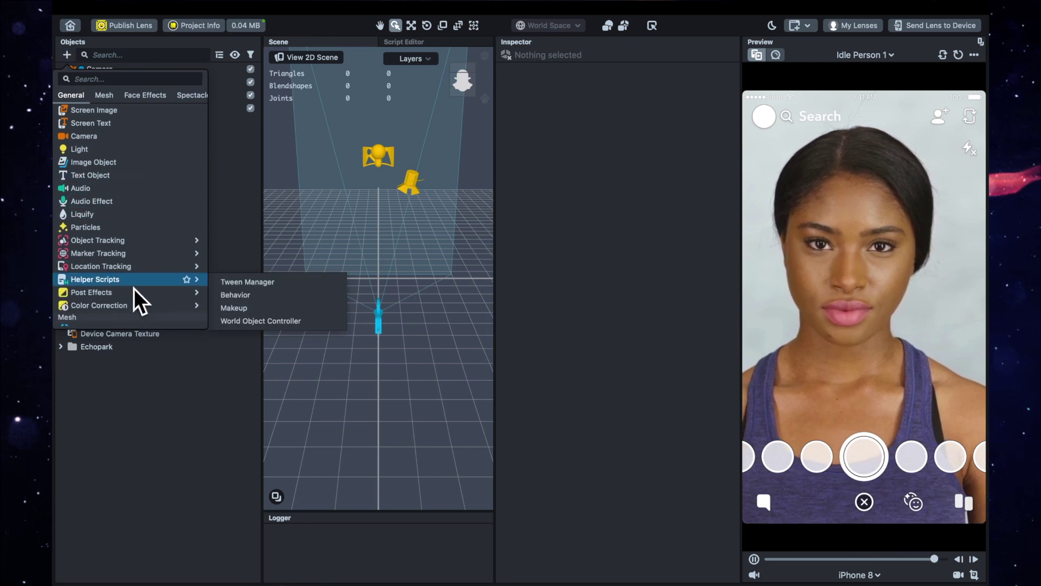
mouse_move(135, 269)
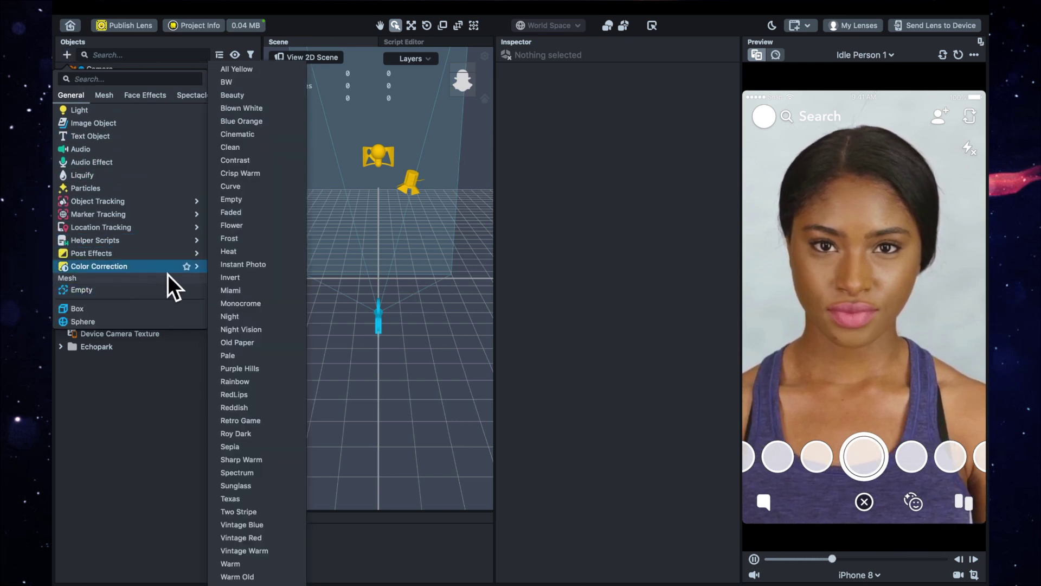
click(239, 84)
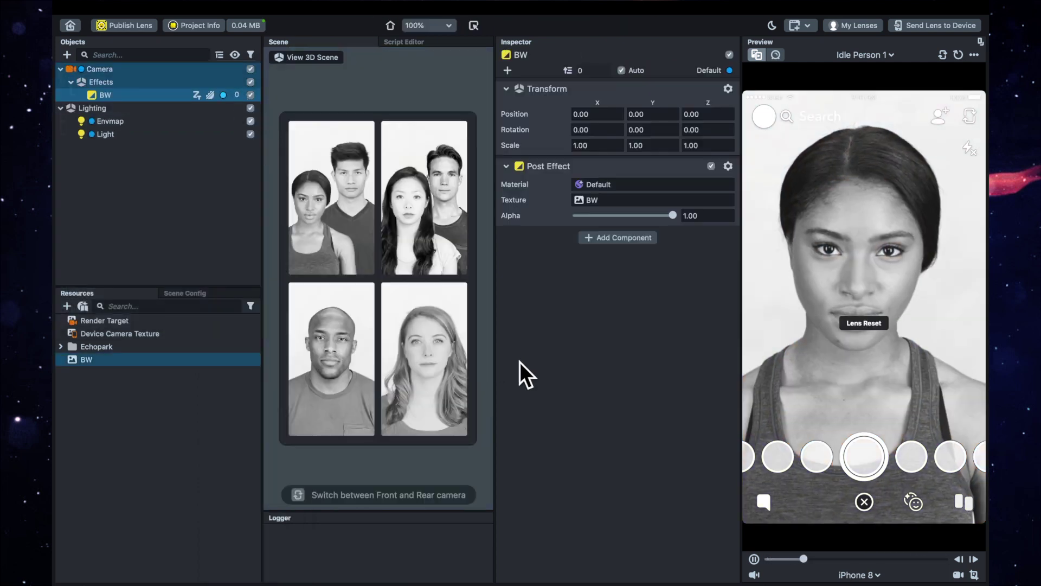
mouse_move(671, 216)
mouse_down()
mouse_move(600, 221)
mouse_move(688, 227)
mouse_up()
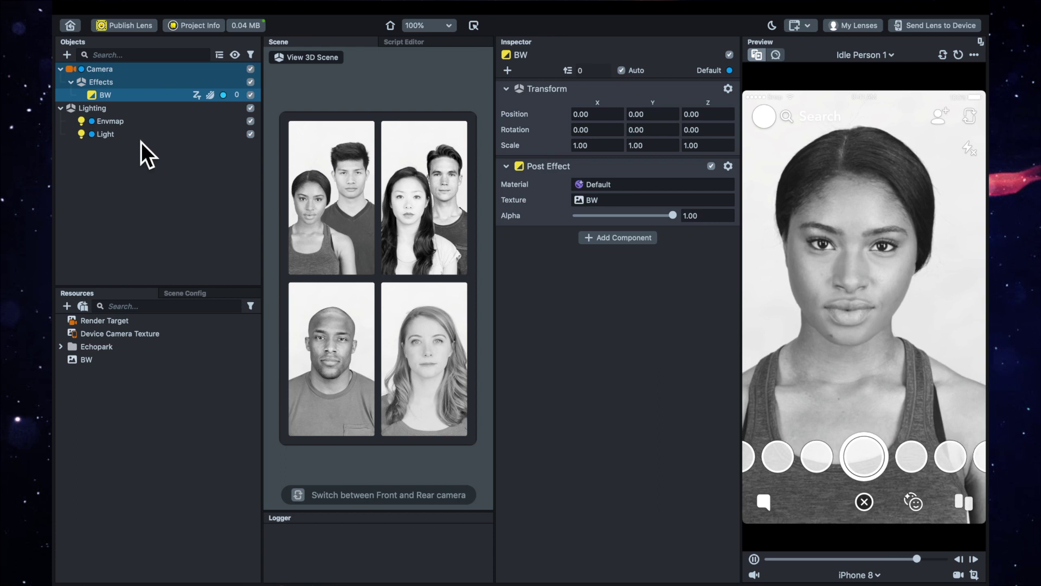
Add an Analog TV post effect to the camera, stacked beneath BW.
click(69, 56)
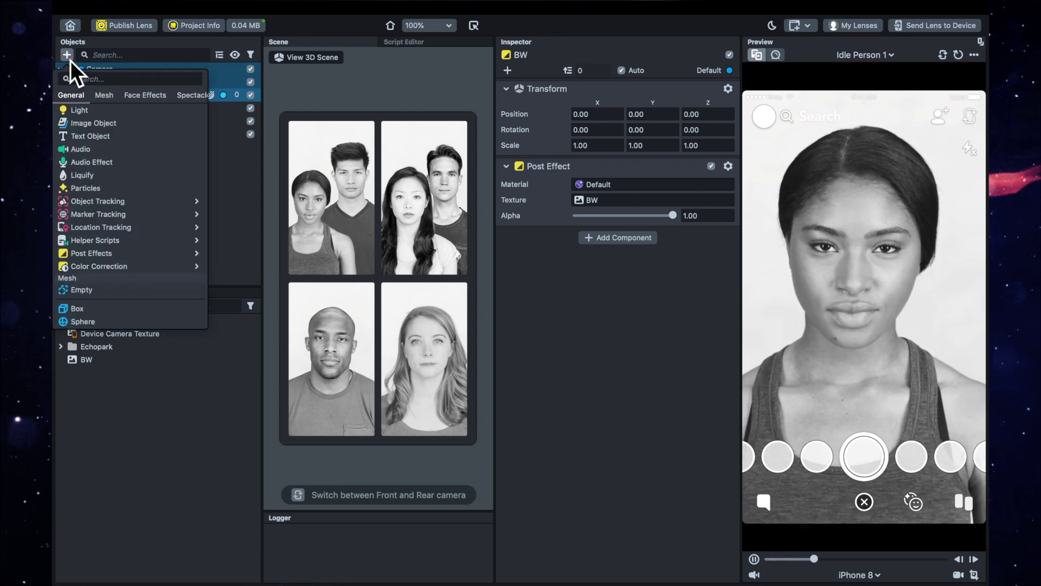
mouse_move(115, 255)
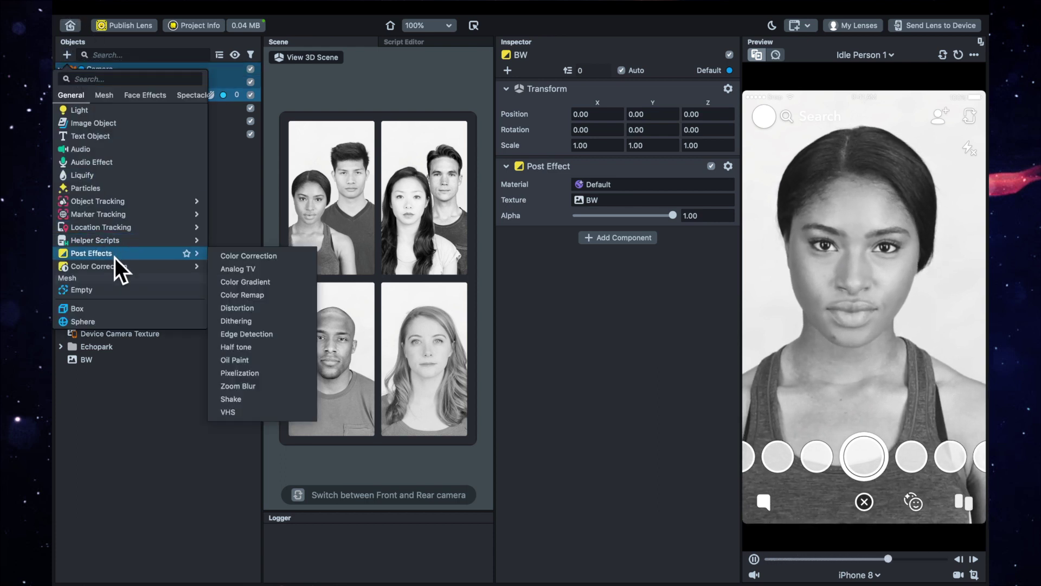
click(236, 274)
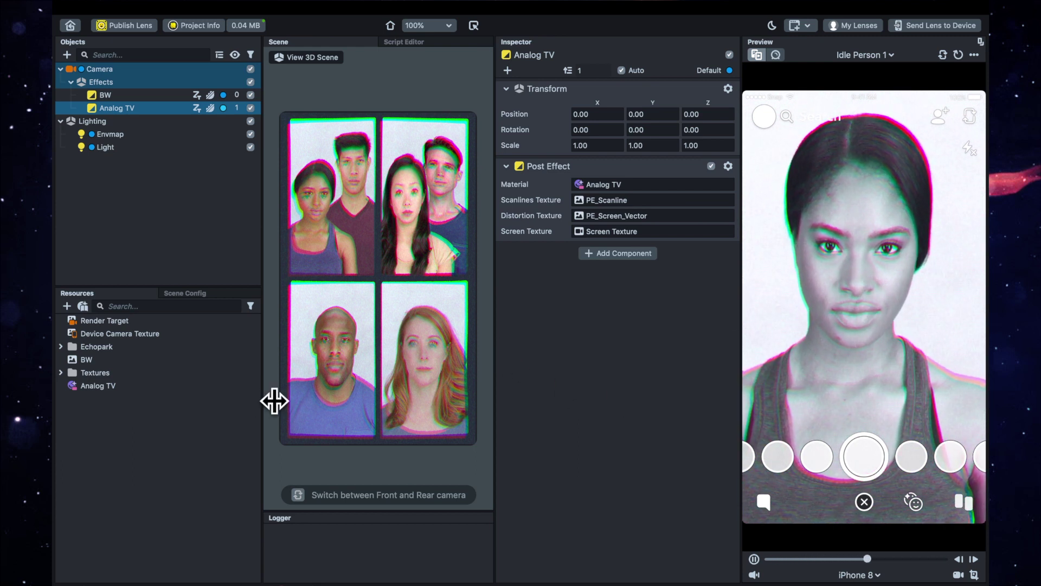
Set Analog TV Noise and Distortion Intensity to 0 and Chromatic Aberration to 1.20.
click(102, 390)
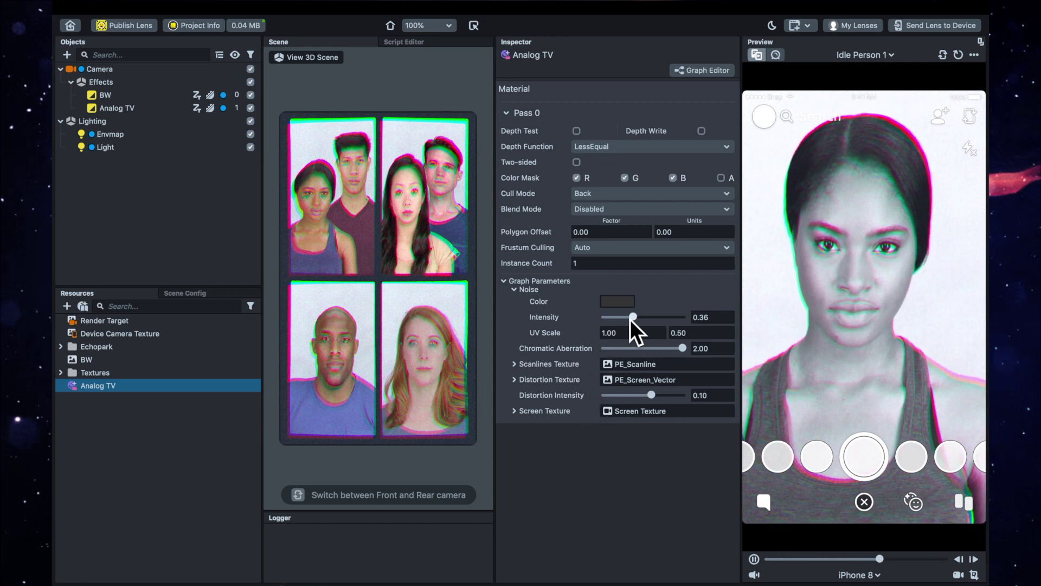
drag(633, 319, 585, 326)
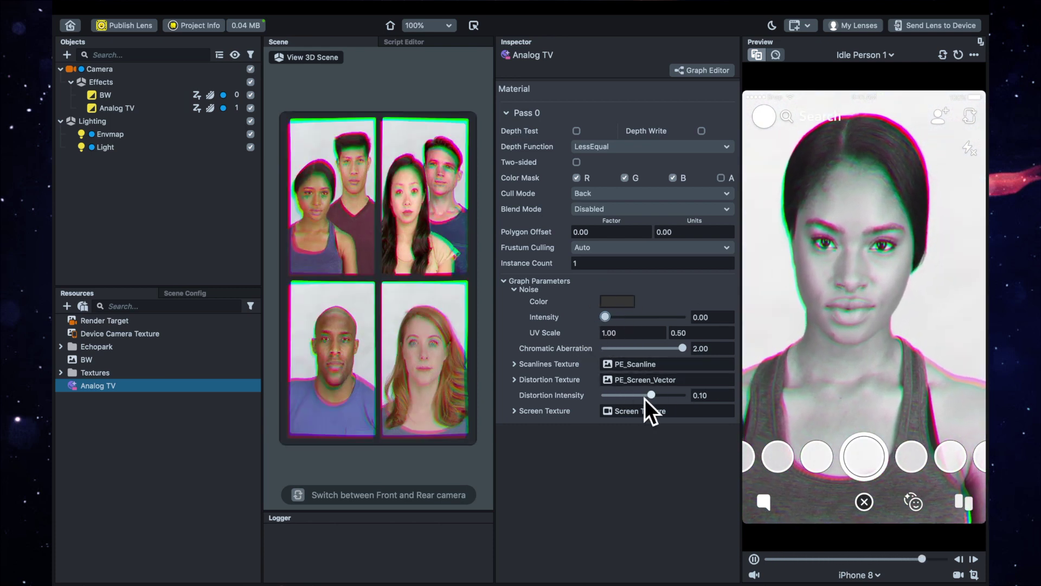
click(704, 395)
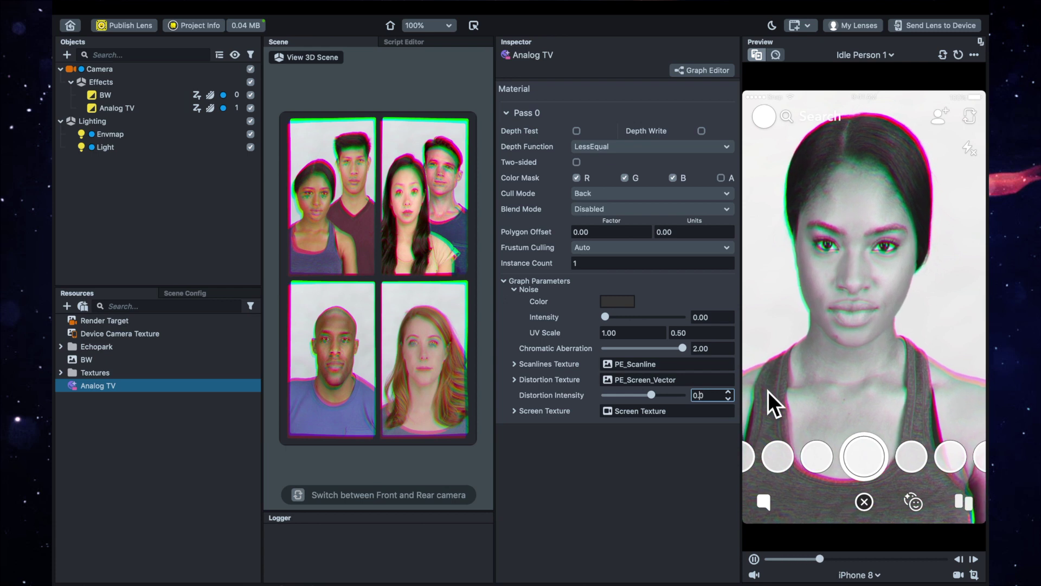
text(0)
key(Return)
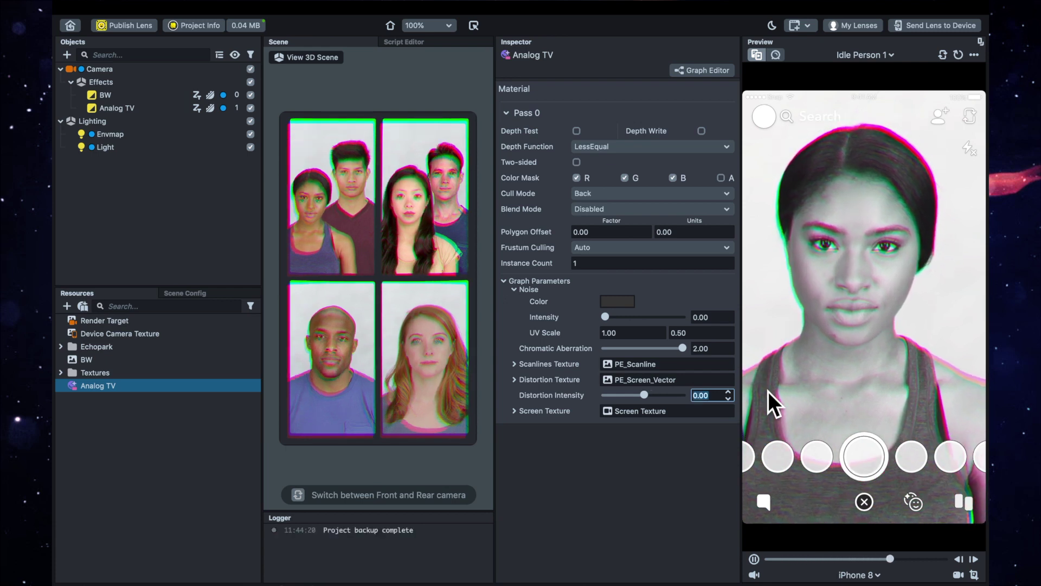
click(773, 385)
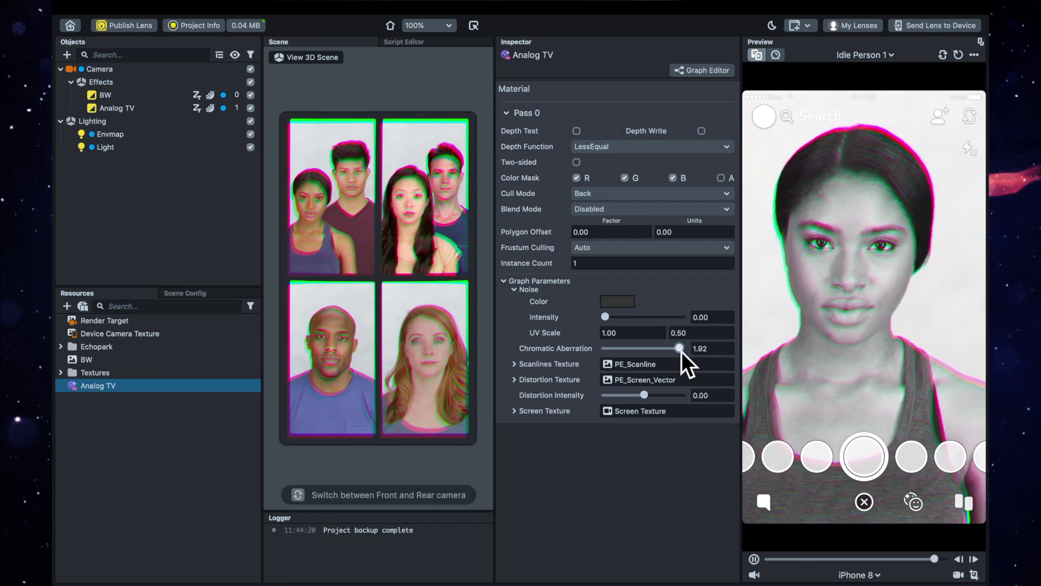
drag(682, 352, 655, 356)
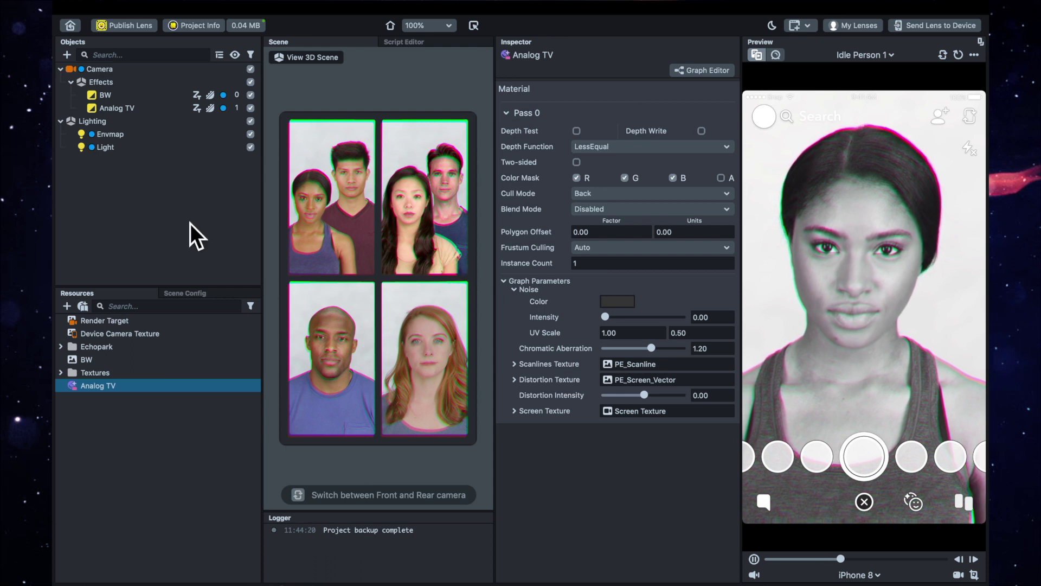
Add a VHS post effect as the third layer under the camera.
click(69, 56)
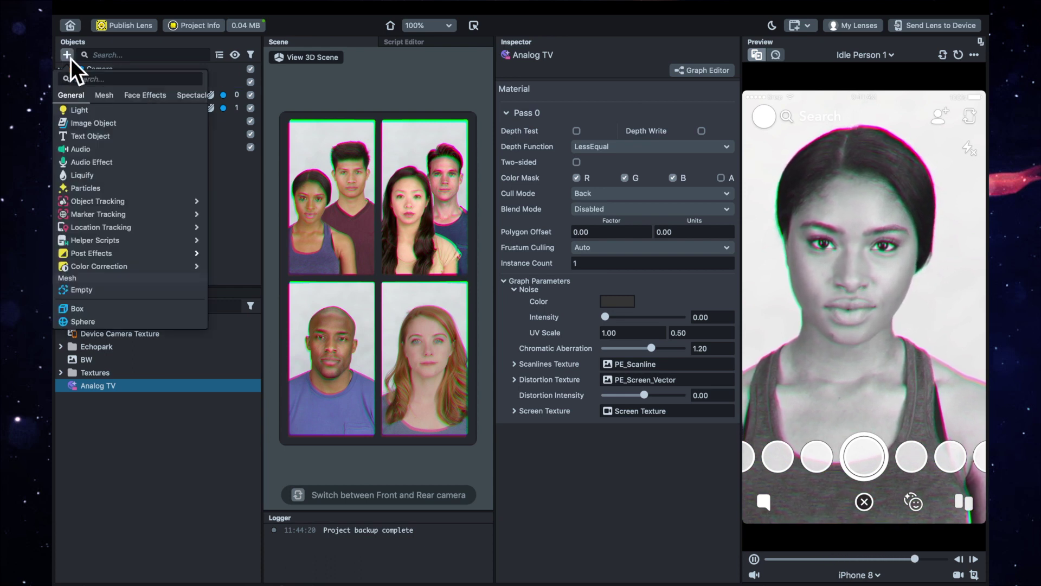
mouse_move(103, 255)
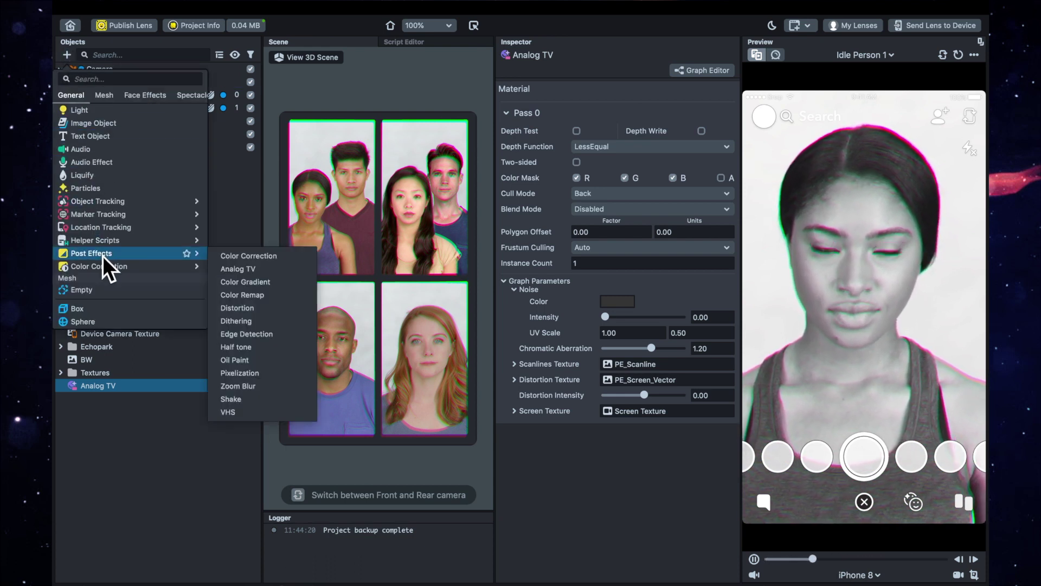
click(241, 413)
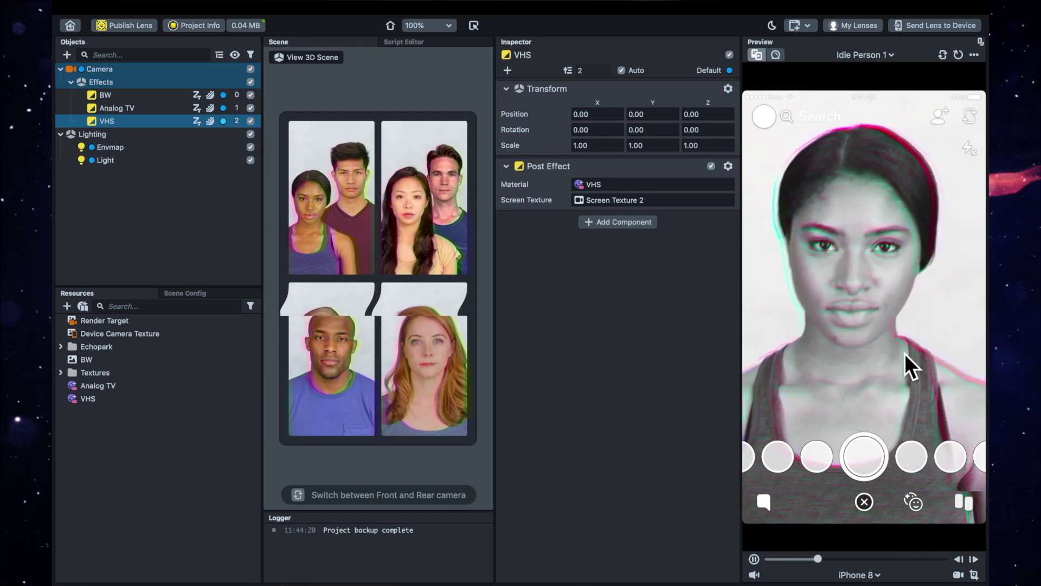
Set every VHS Band value to 0 and raise VHS Chromatic Aberration to 0.07.
click(120, 400)
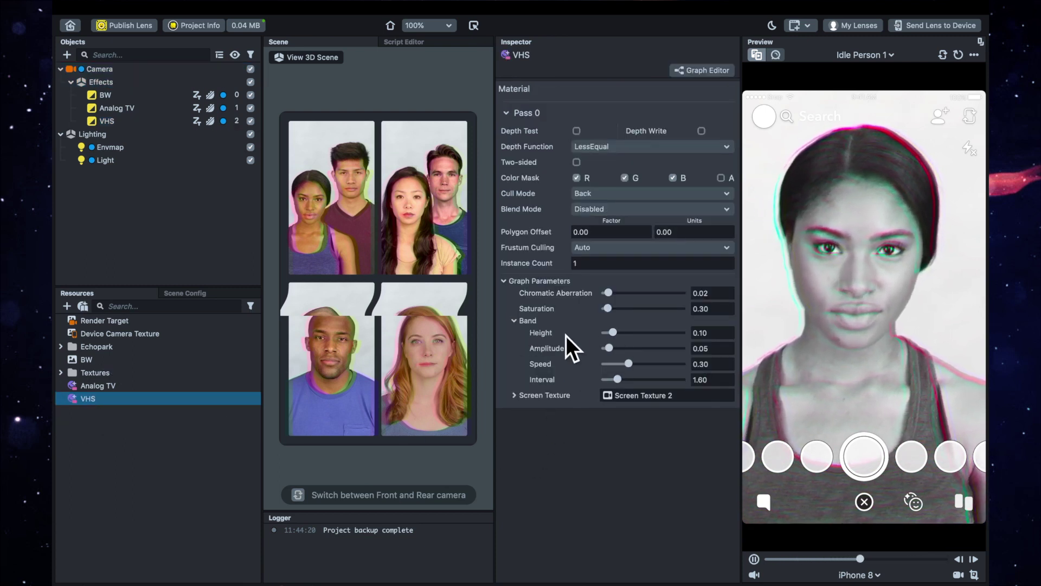
drag(613, 332, 568, 383)
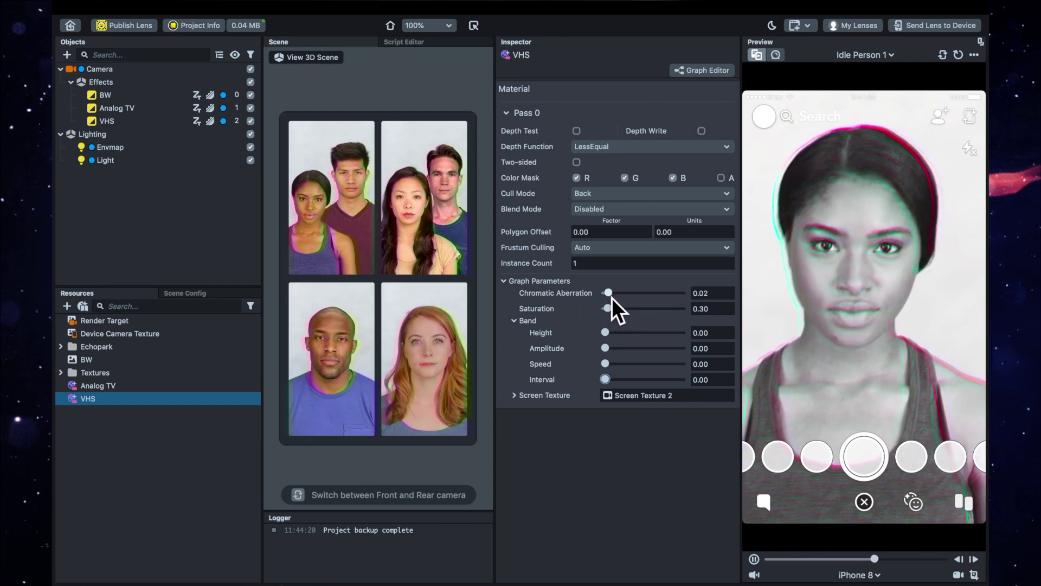
drag(612, 298, 620, 297)
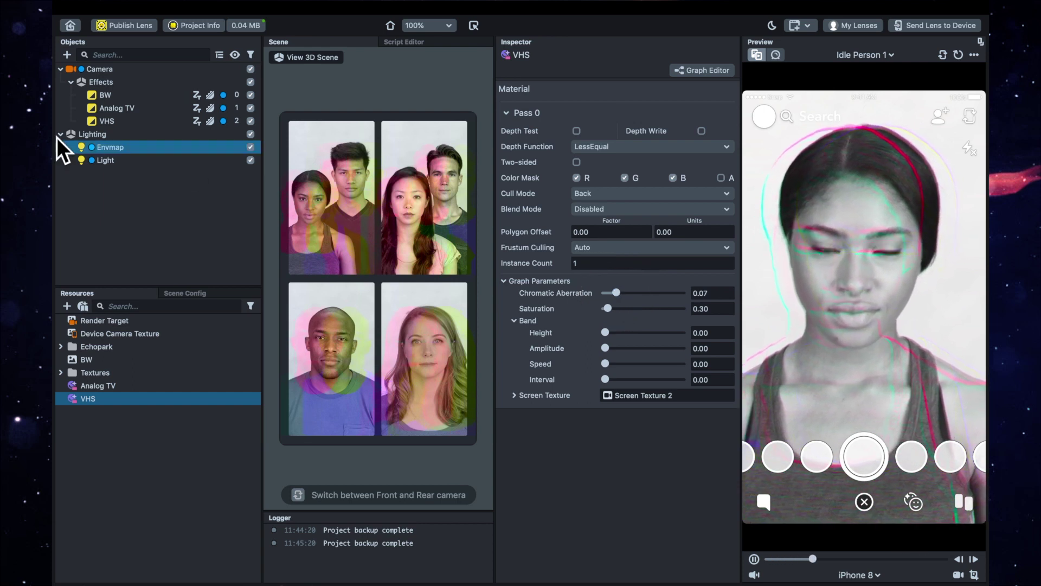
Re-enable Analog TV, then set VHS Chromatic Aberration to 0.03 and Saturation to 2.00.
click(255, 113)
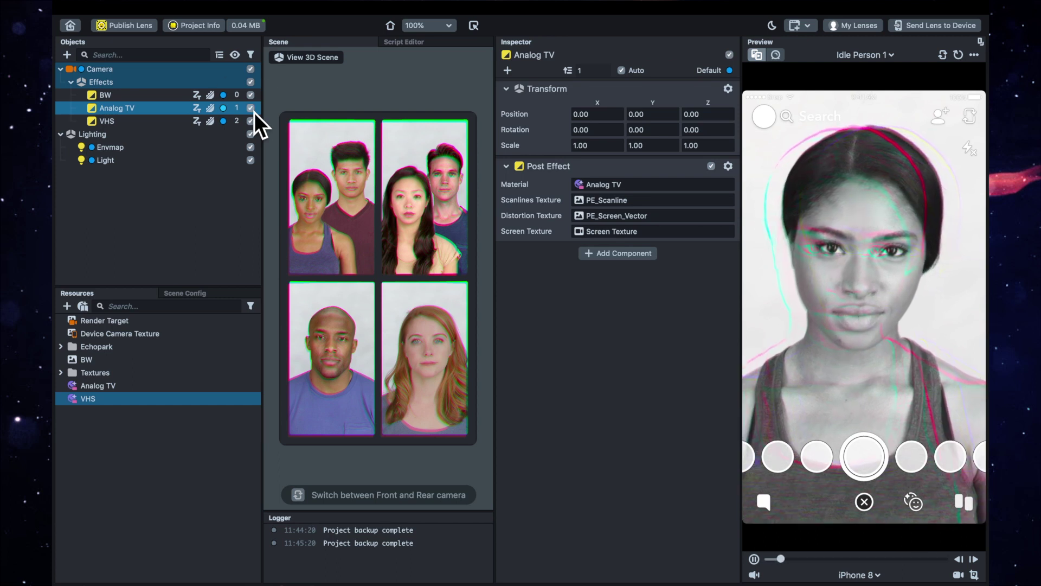
click(251, 108)
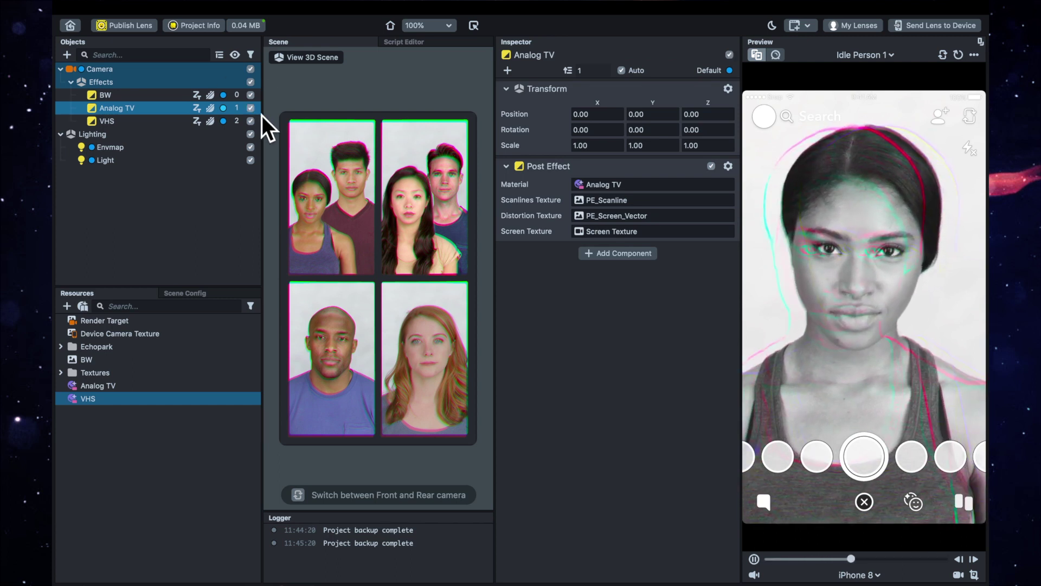
click(98, 401)
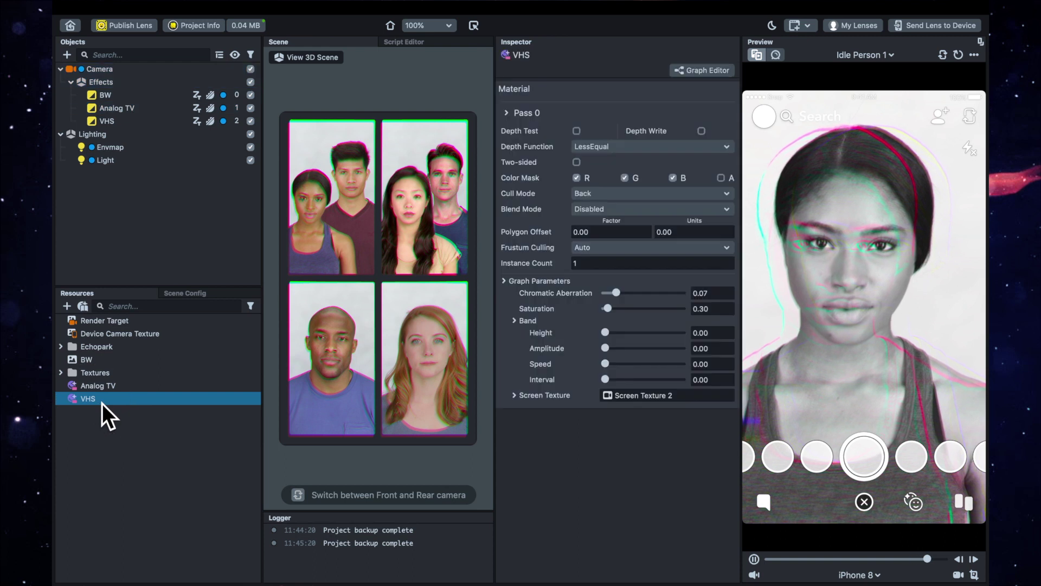
mouse_move(622, 294)
mouse_down()
mouse_move(611, 296)
mouse_move(614, 314)
mouse_move(638, 313)
mouse_move(629, 313)
mouse_up()
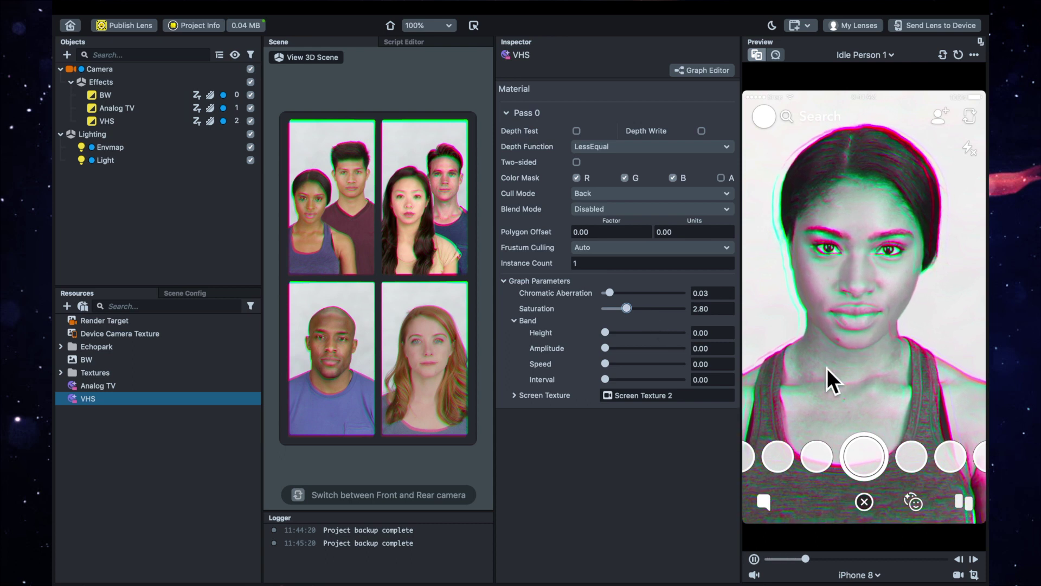
click(718, 311)
key(Return)
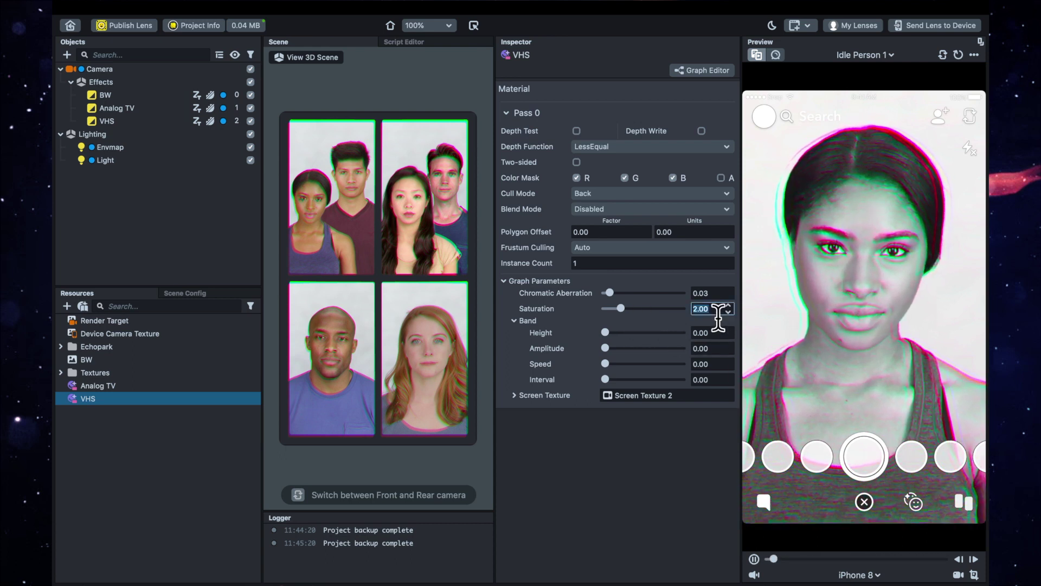
click(622, 462)
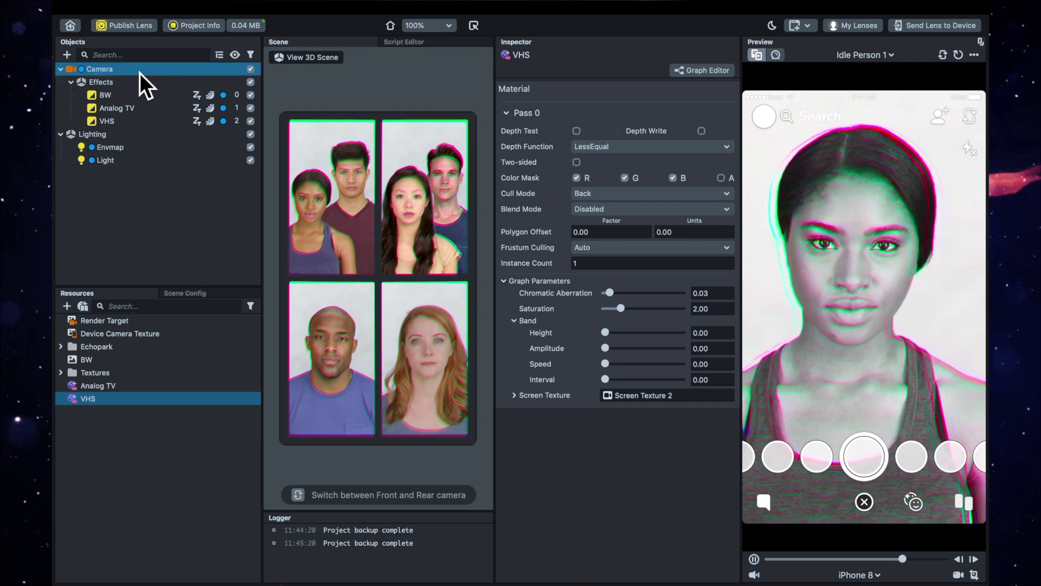
click(69, 58)
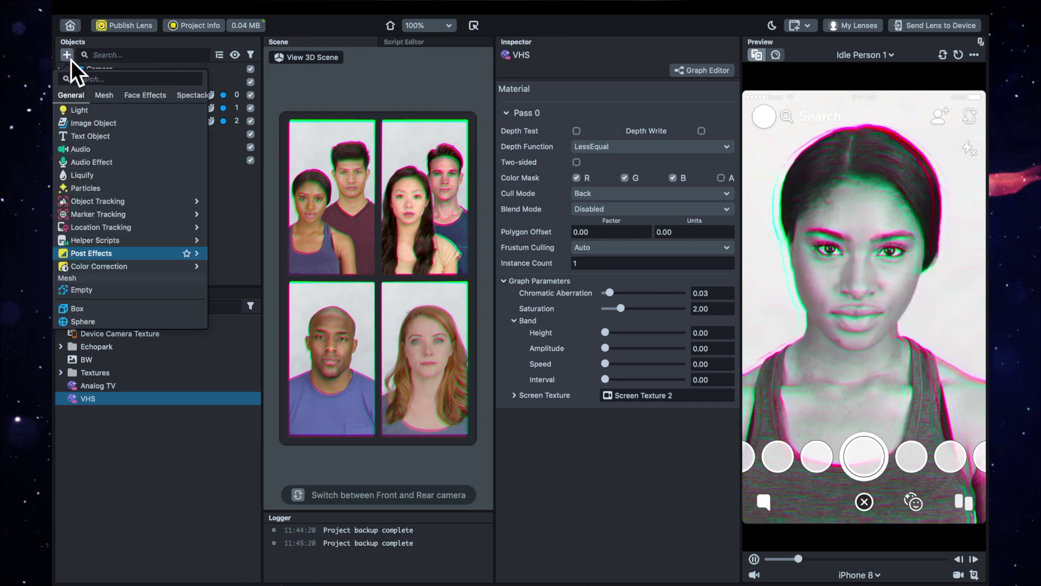
scroll(124, 248, down, 4)
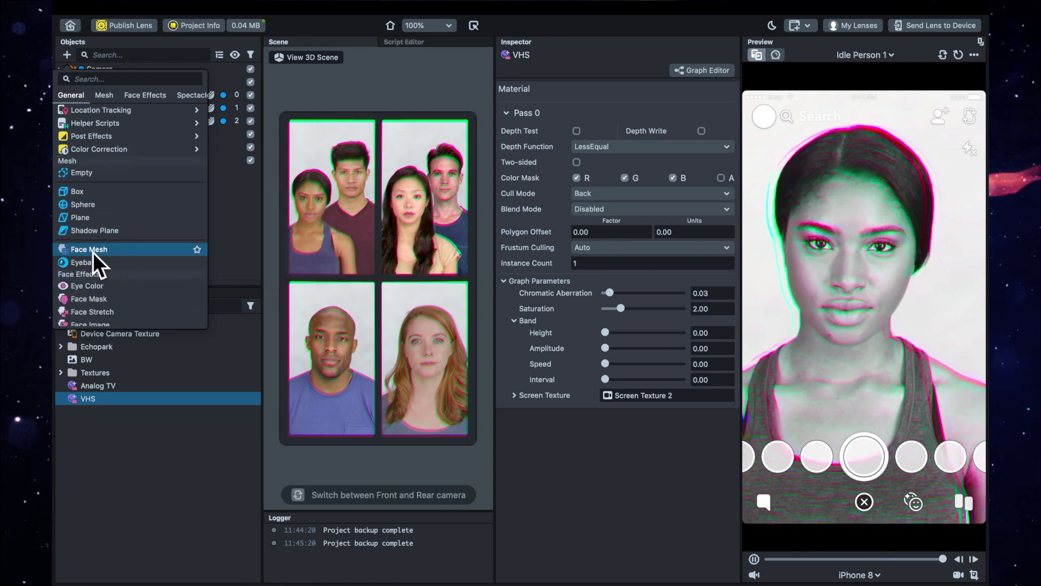
click(96, 250)
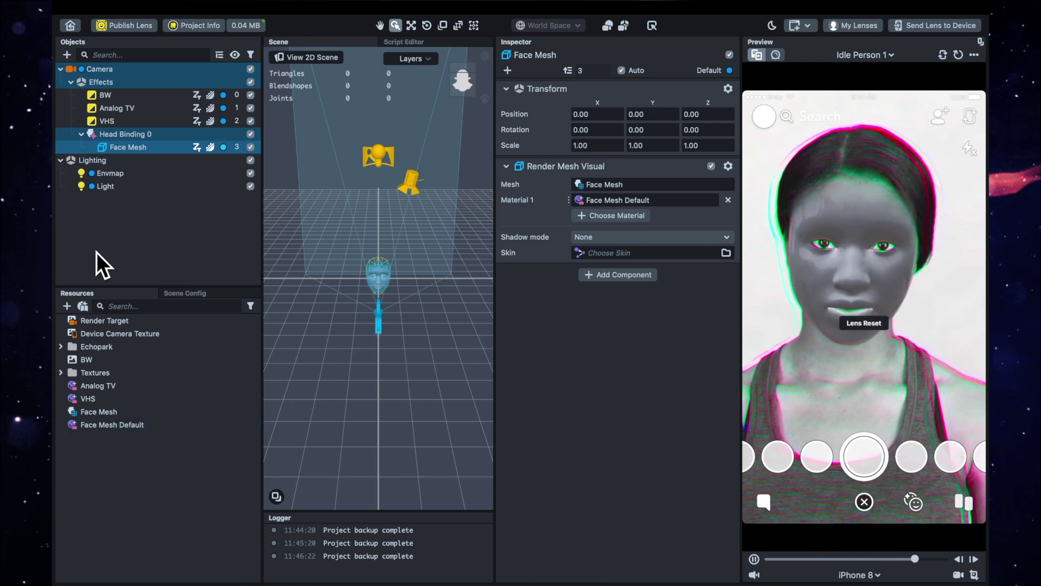
click(145, 139)
click(120, 151)
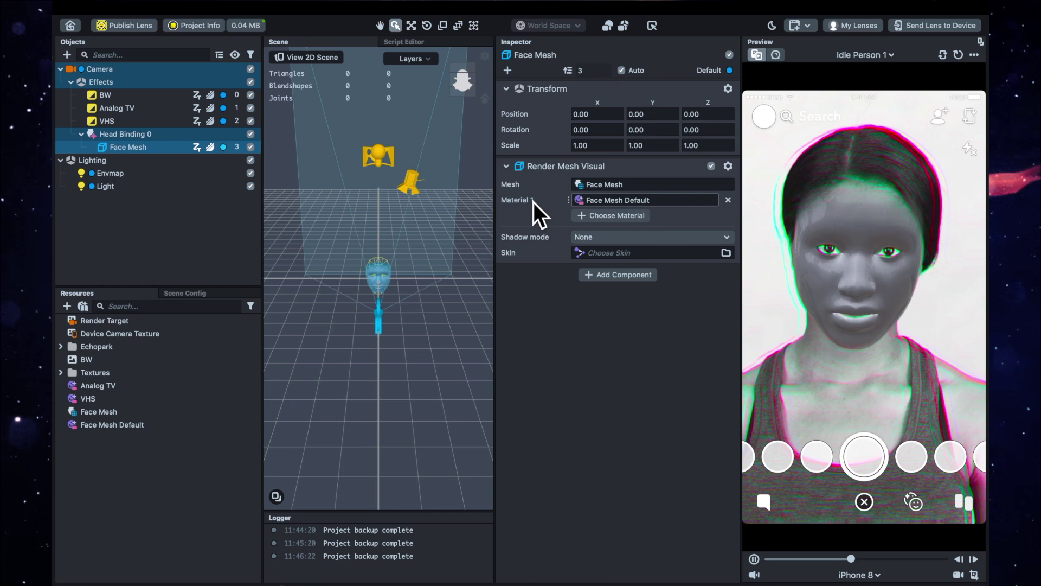
Create a new Diffuse material and assign it to the face mesh.
click(658, 206)
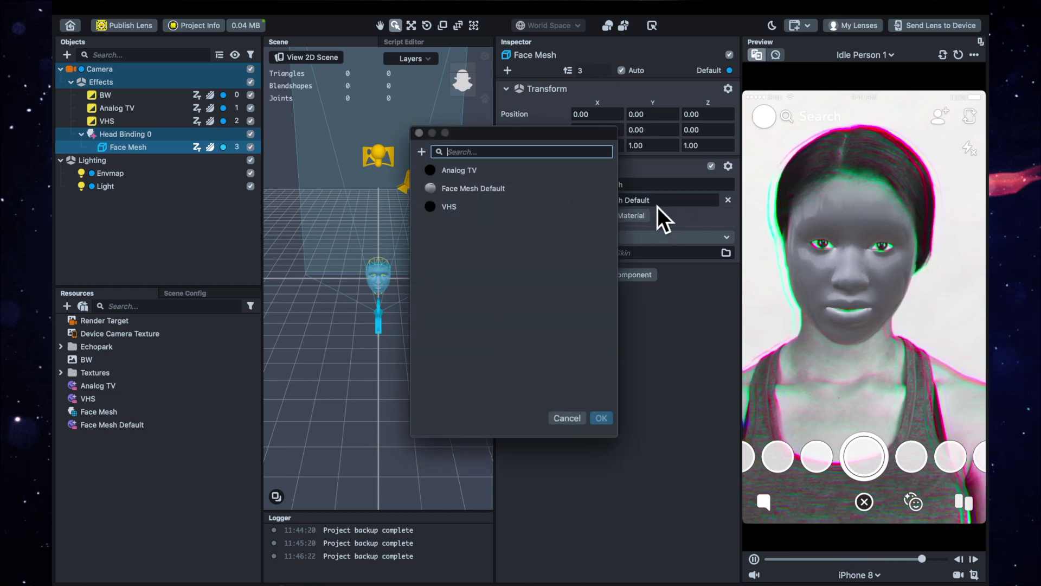
click(423, 153)
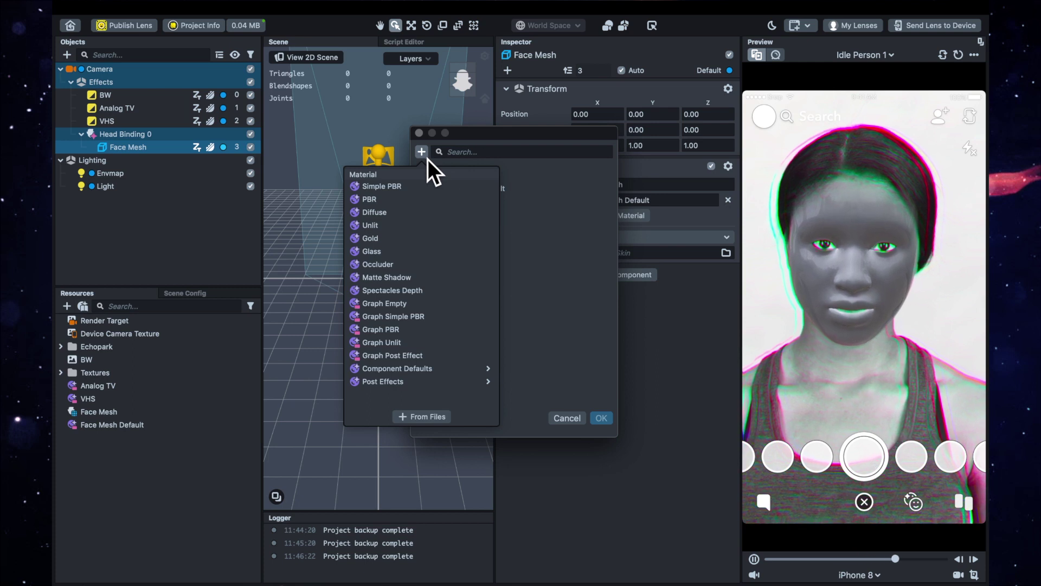
click(402, 214)
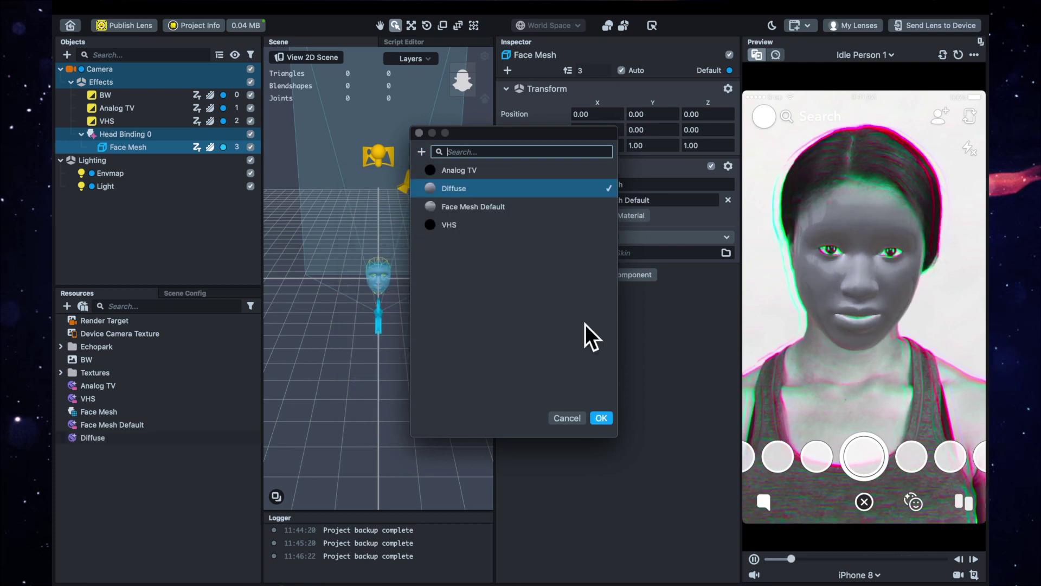
click(602, 418)
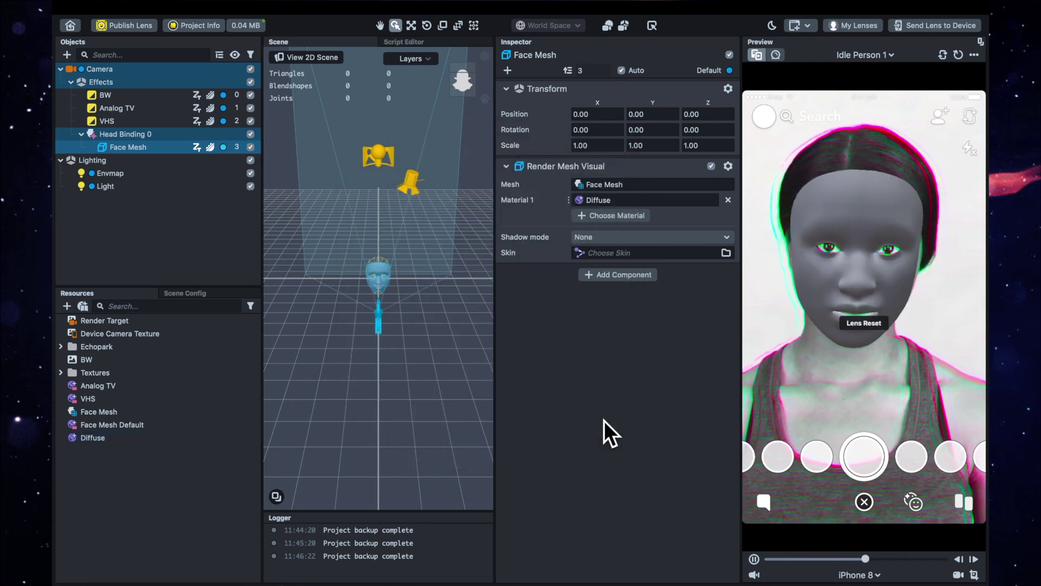
Delete the unused Face Mesh Default material from Resources.
click(225, 414)
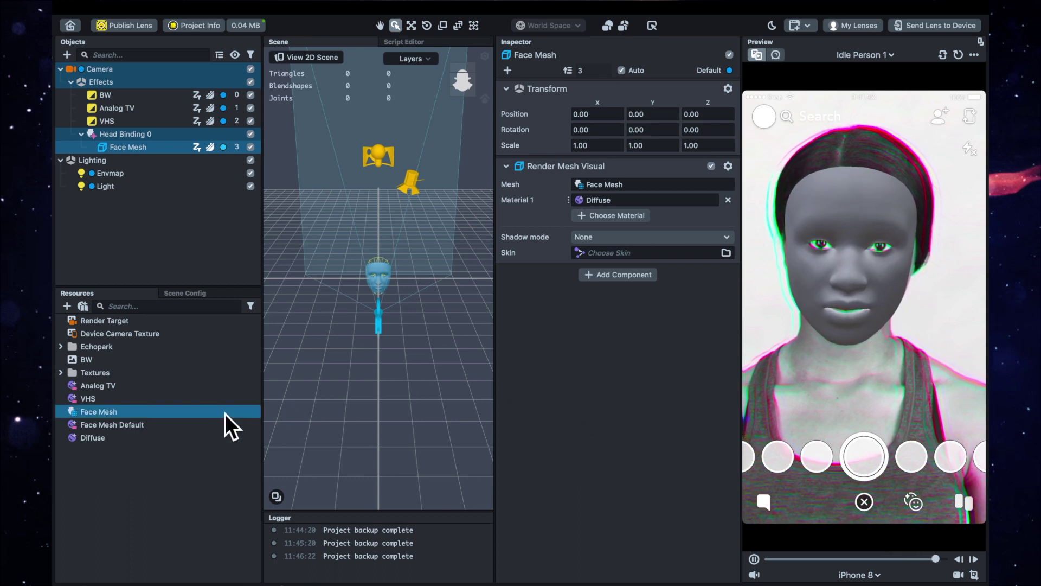
click(102, 430)
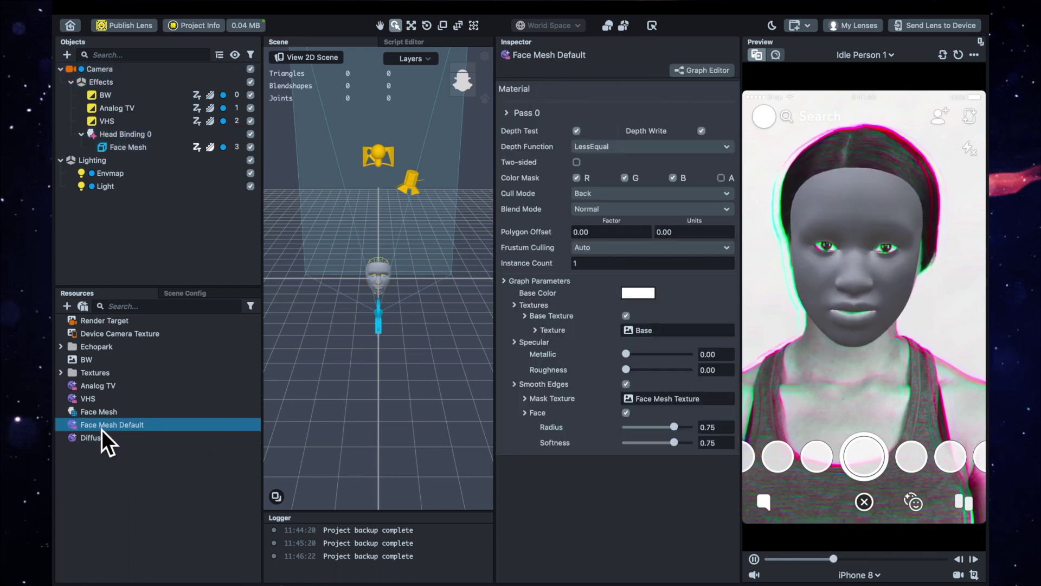
right_click(115, 428)
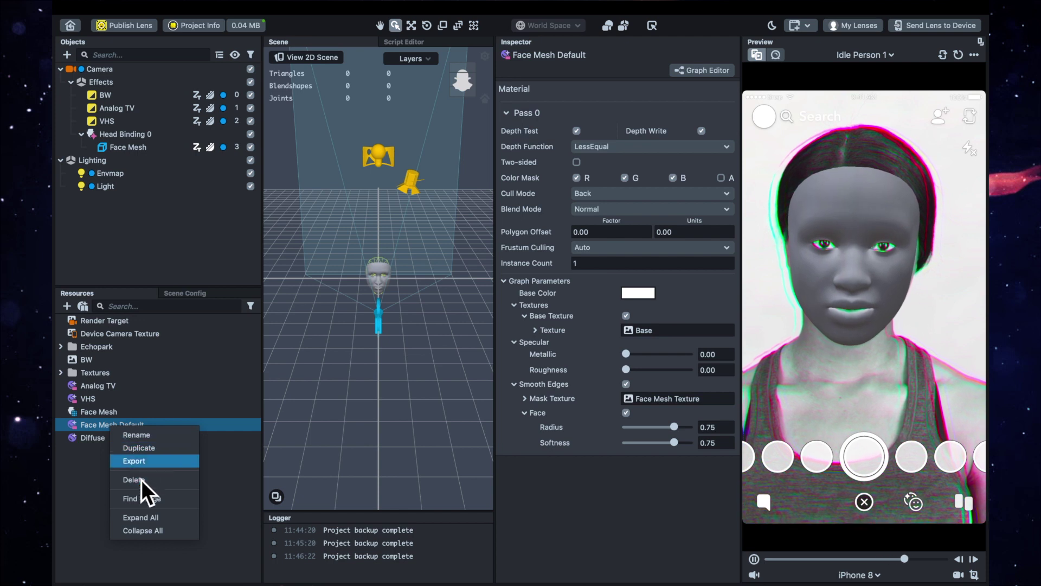
click(142, 480)
Test the face mesh's Face, Eye and Eye Corner geometry toggles, leaving them on.
click(102, 431)
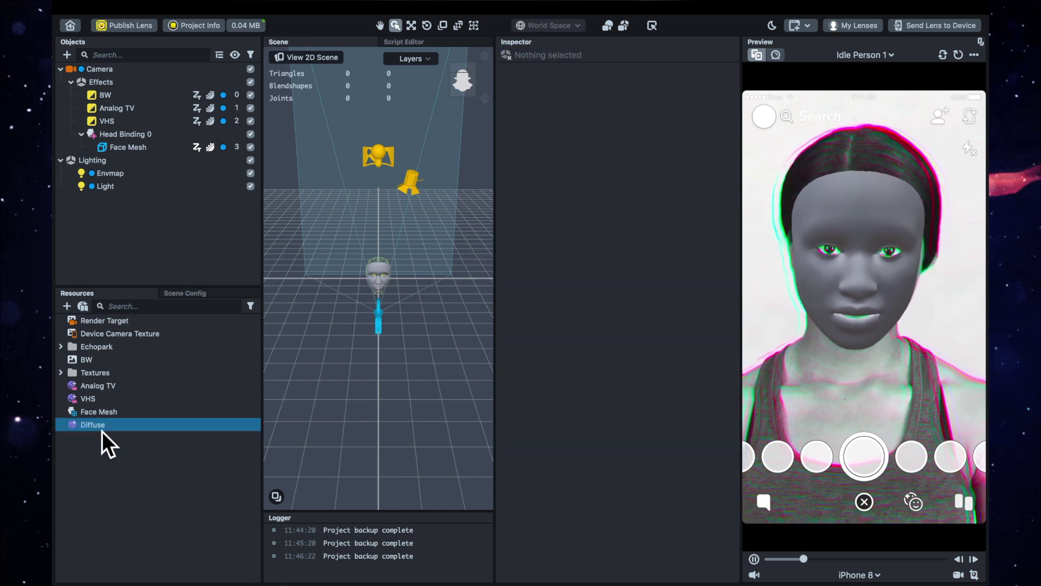
click(111, 415)
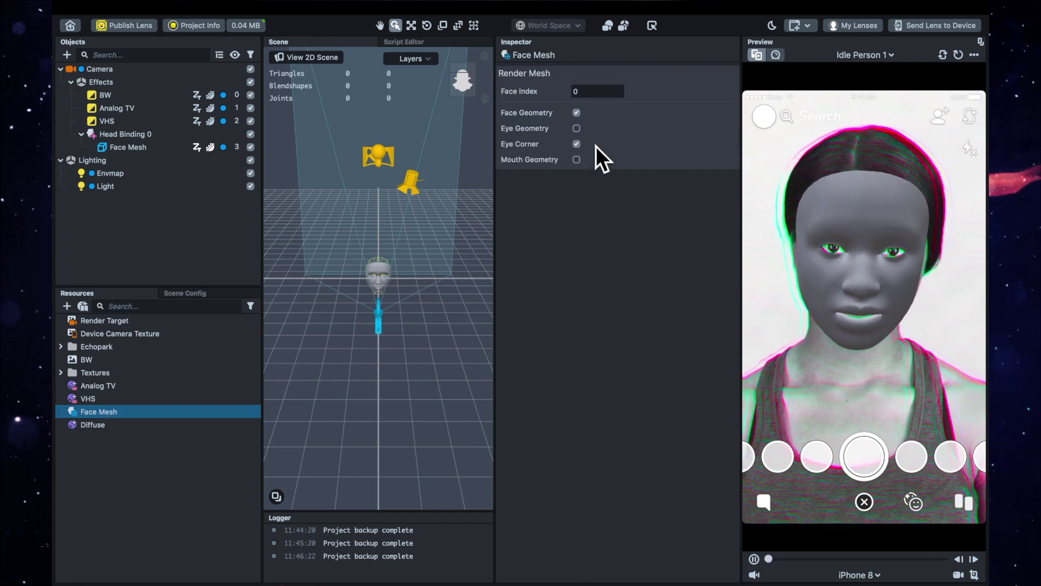
click(576, 144)
click(577, 129)
click(579, 134)
click(578, 129)
click(579, 115)
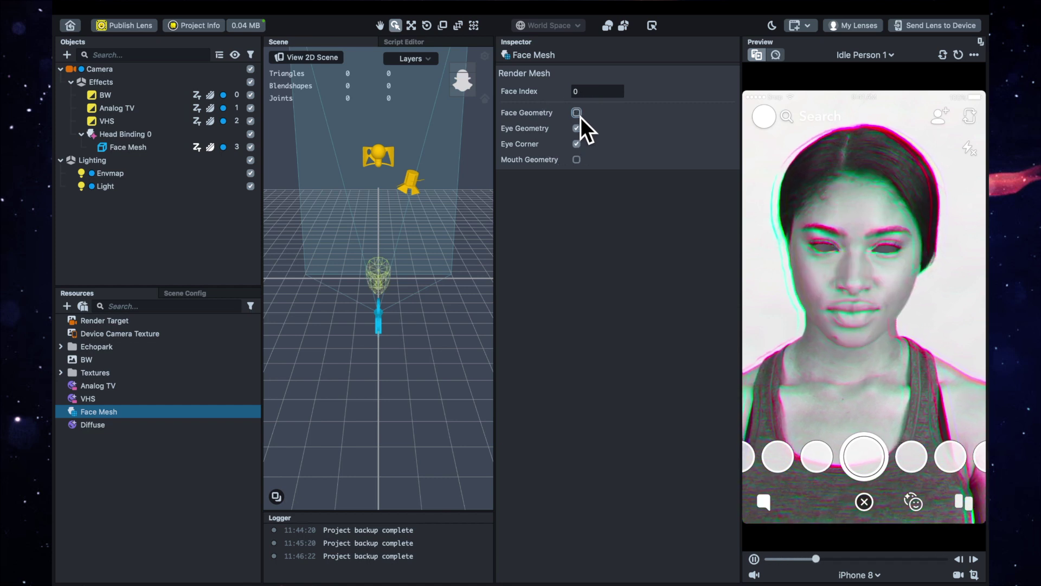
click(578, 114)
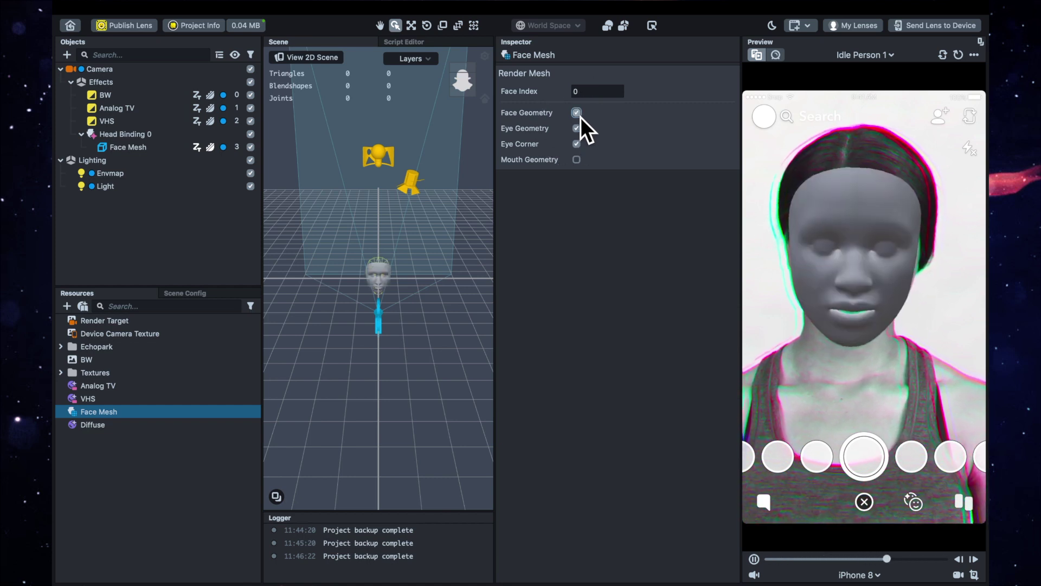
click(581, 148)
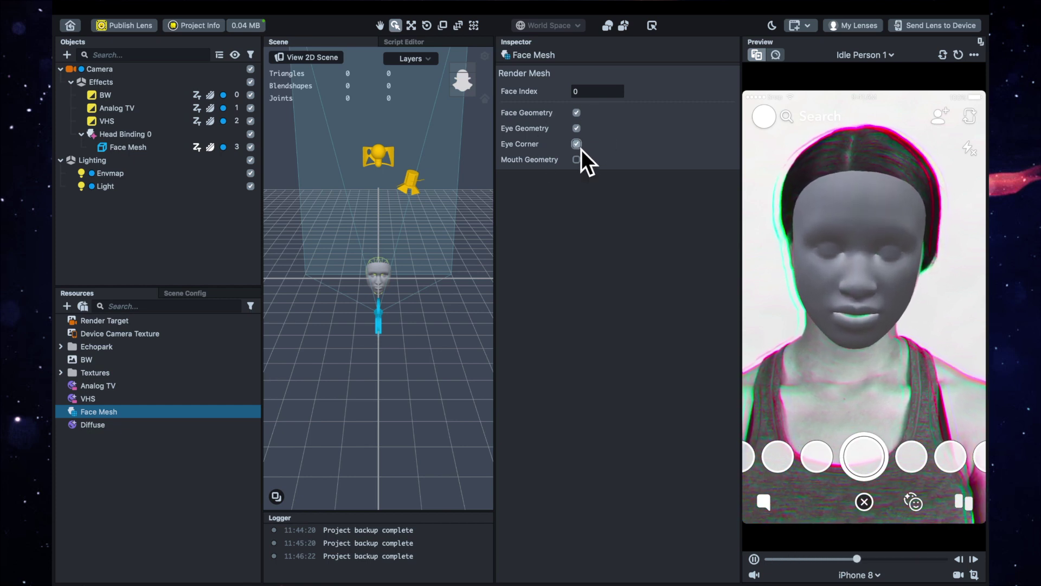
click(579, 145)
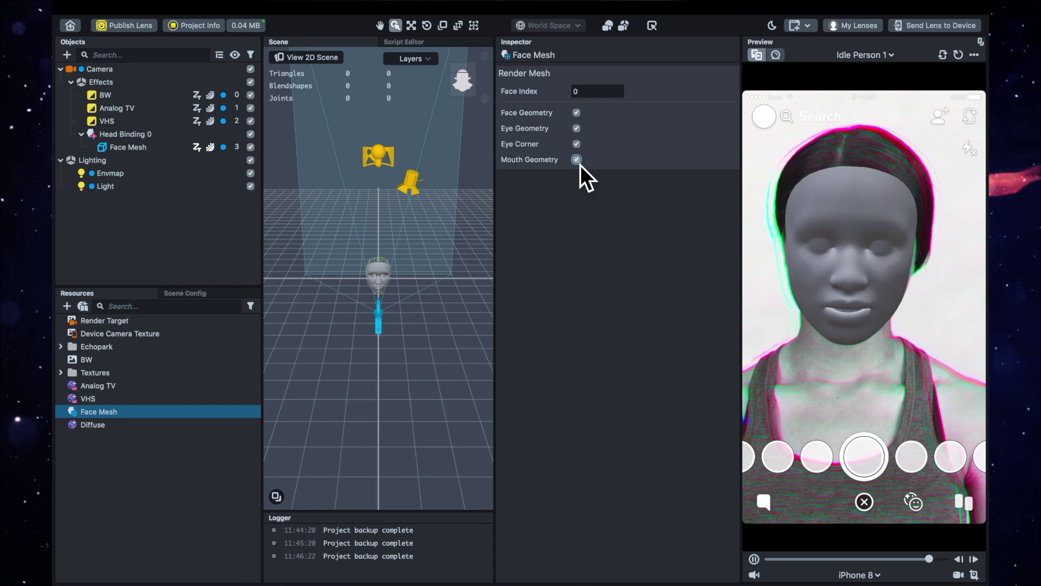
Enable Mouth Geometry and turn off Eye Geometry so the real eyes show.
click(579, 162)
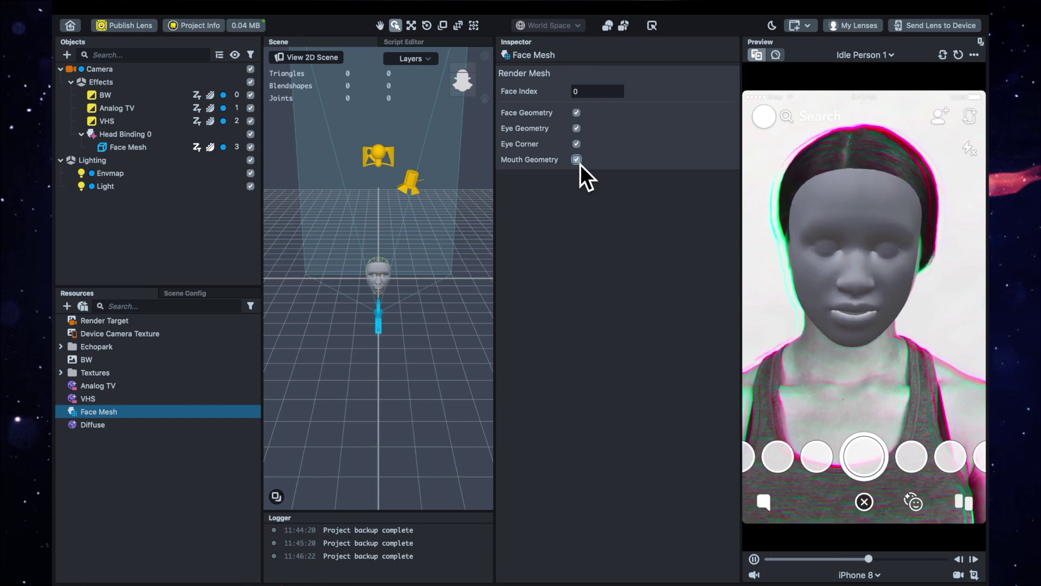
click(578, 129)
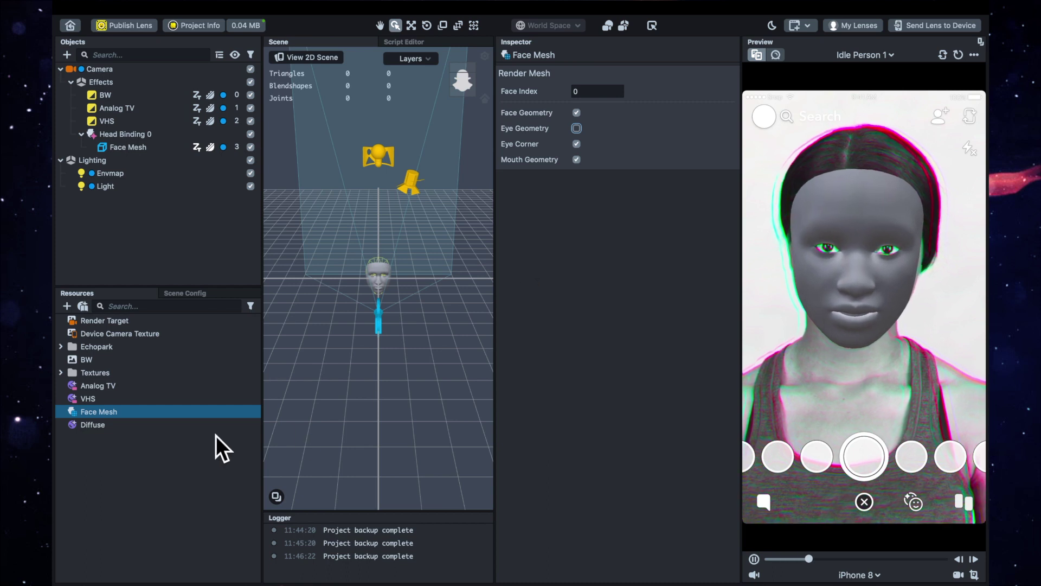
click(112, 430)
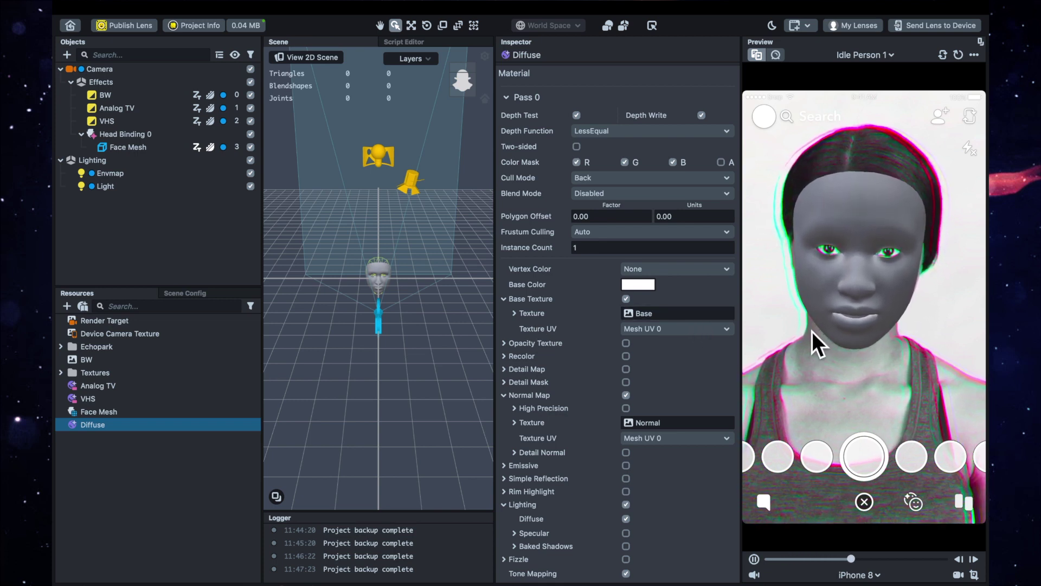
Set the Diffuse material's Base Color to white after trying several colours.
click(640, 286)
click(545, 296)
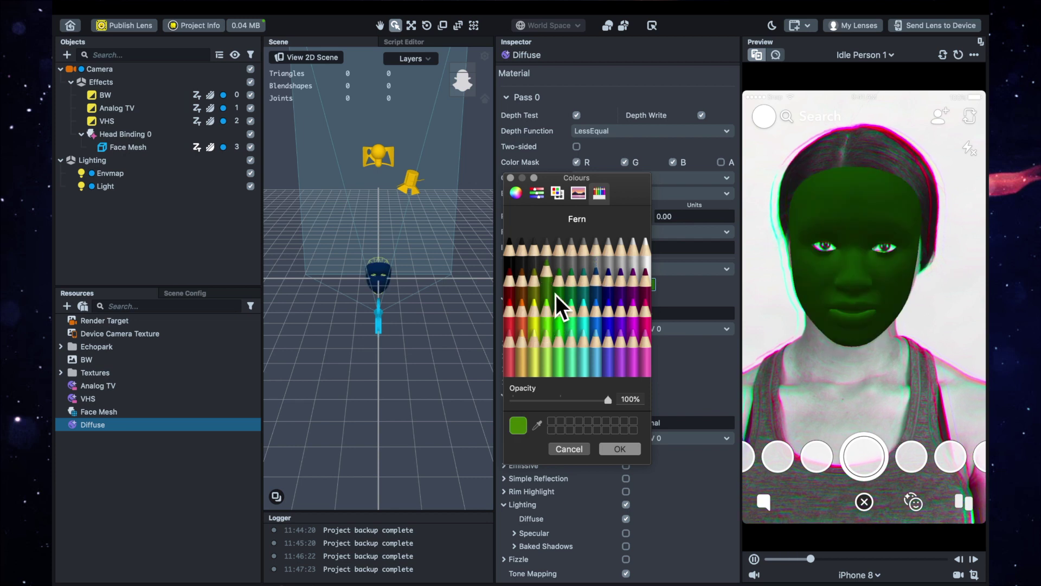
click(588, 289)
click(606, 342)
click(586, 342)
click(647, 250)
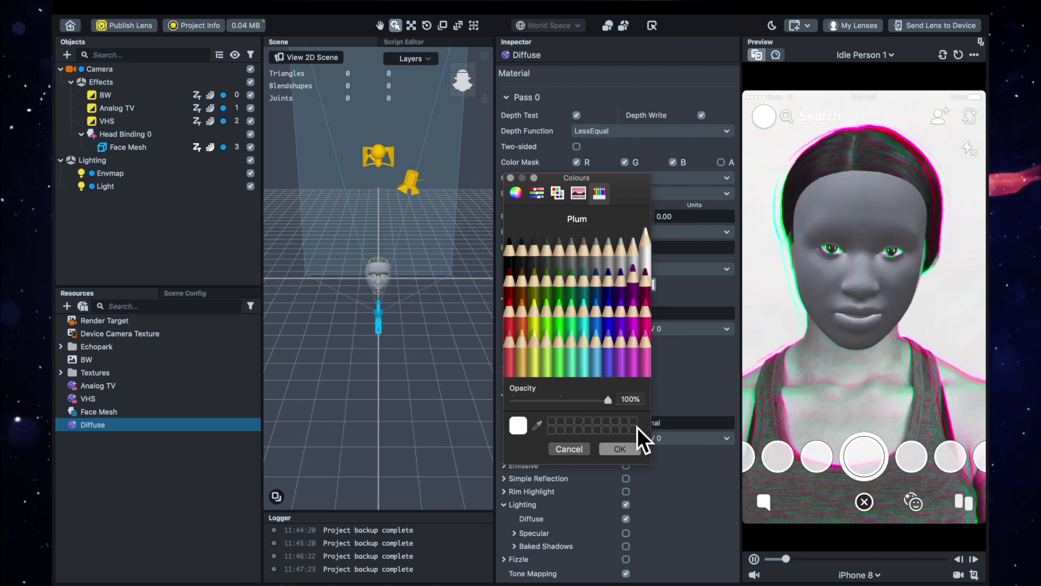
click(619, 449)
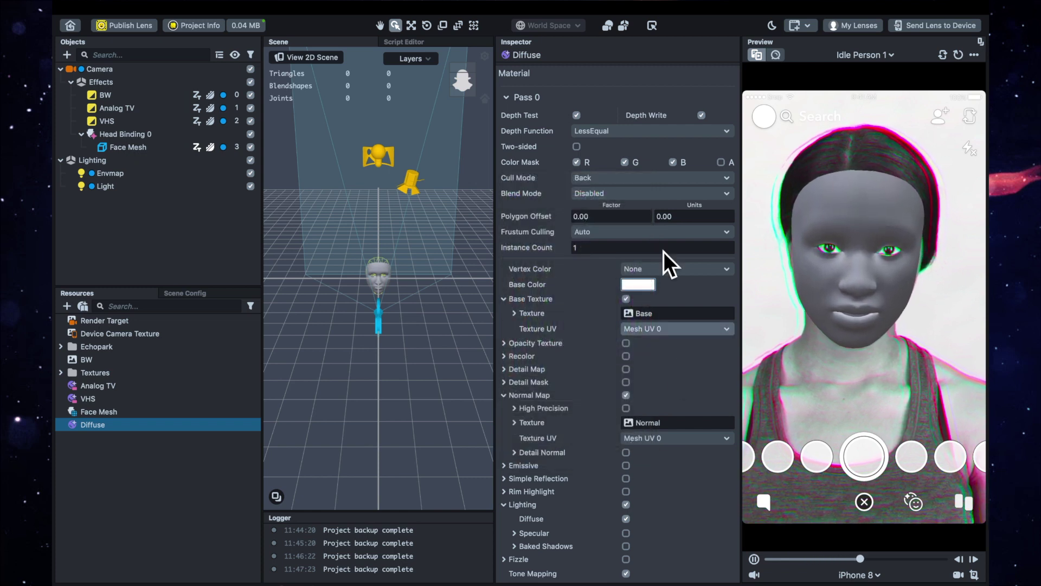
Set Blend Mode to Normal and turn off Normal Map, Lighting and Tone Mapping.
click(659, 197)
click(646, 220)
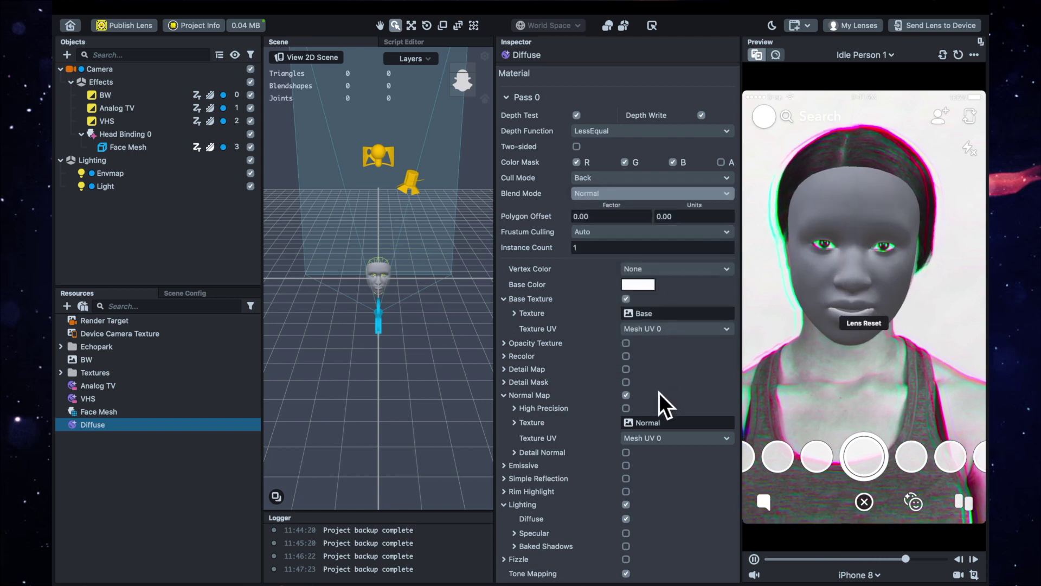
click(626, 396)
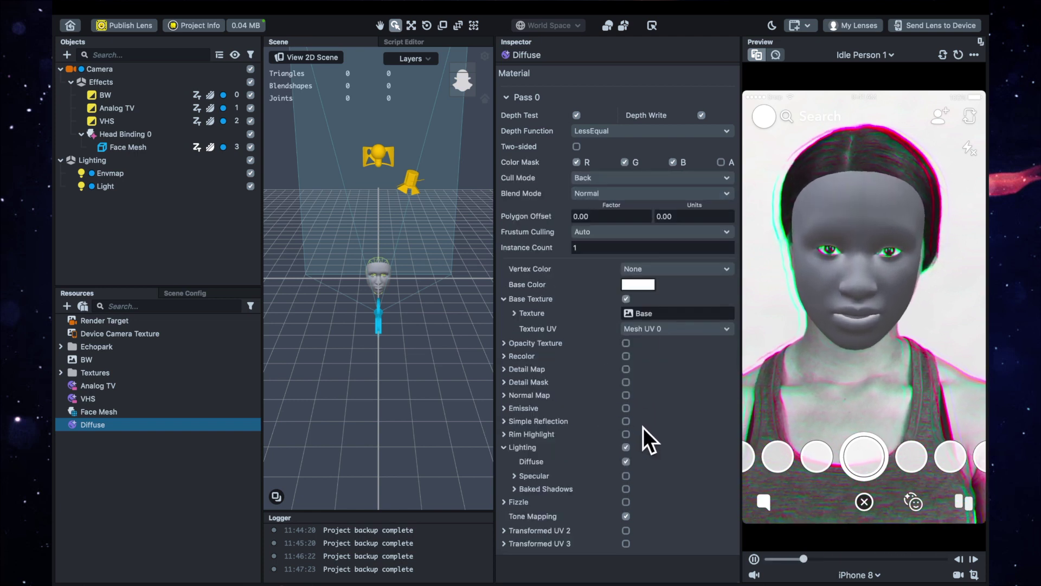
click(627, 447)
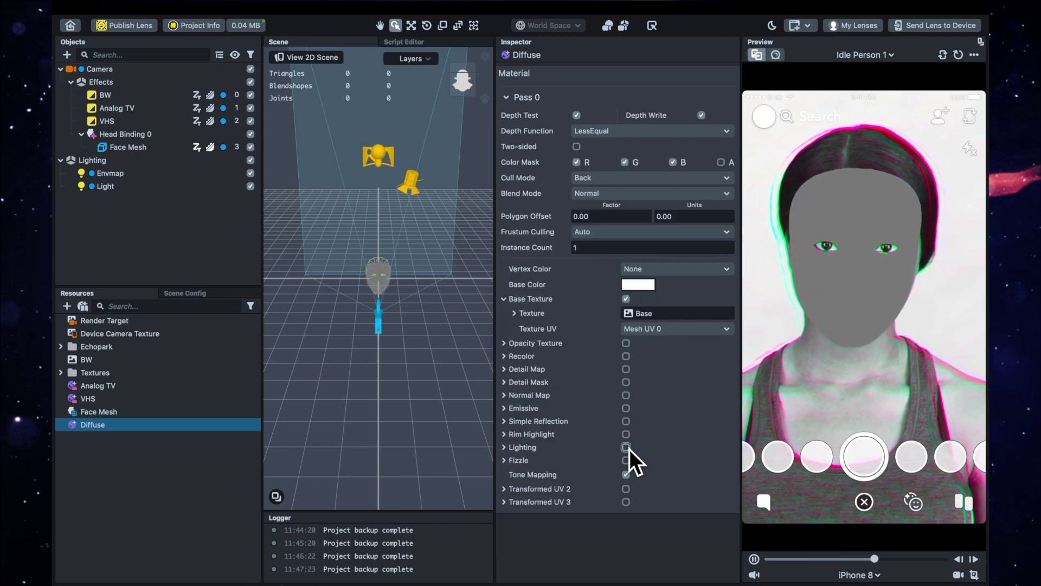
click(628, 475)
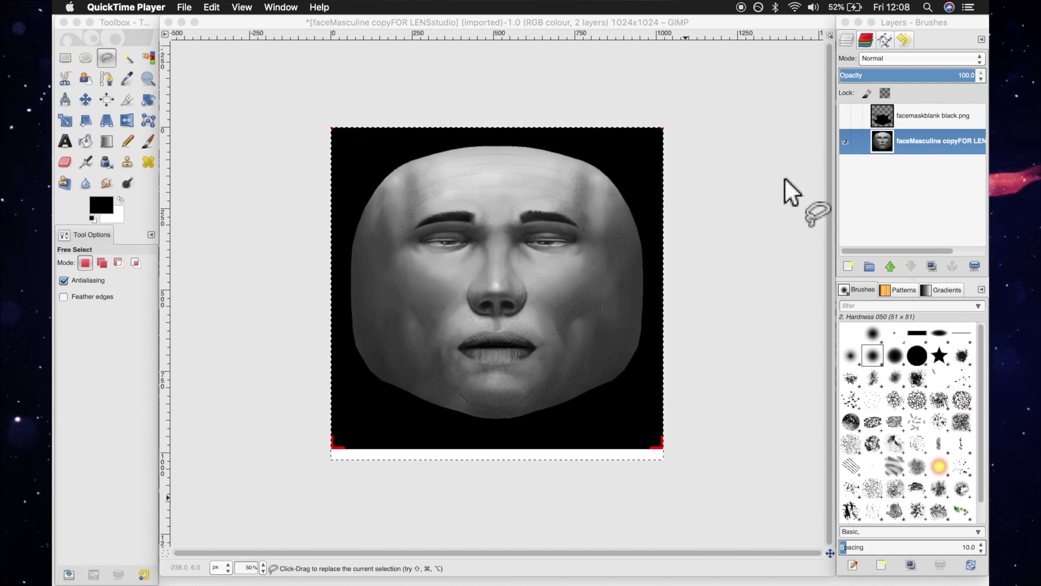
In GIMP, hide the facemaskblank black.png layer to reveal the grayscale face texture.
click(922, 136)
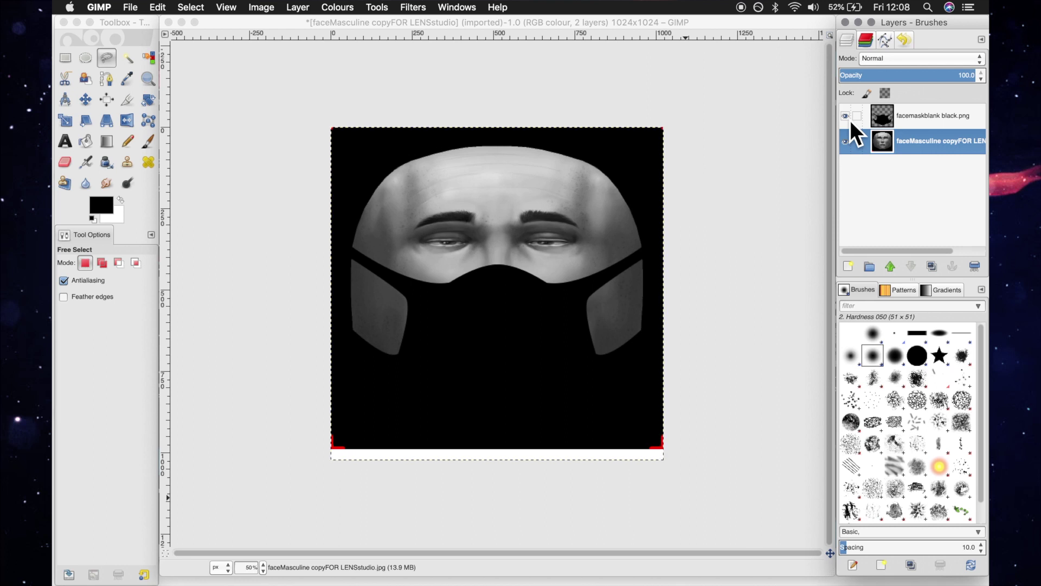
click(845, 116)
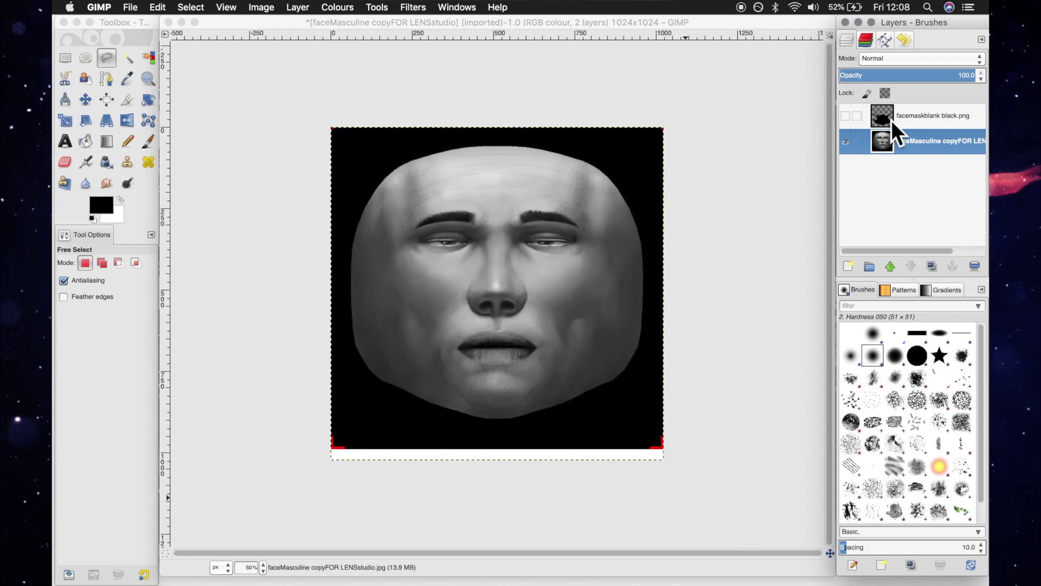
Add a transparent 1024×1024 layer and start a curved path on the left cheek.
click(848, 266)
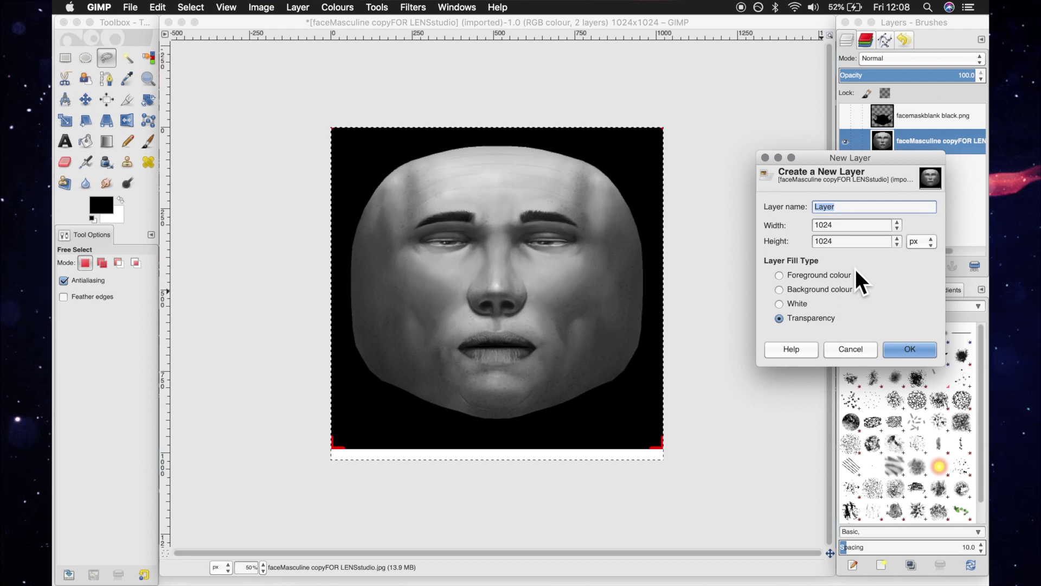
click(910, 349)
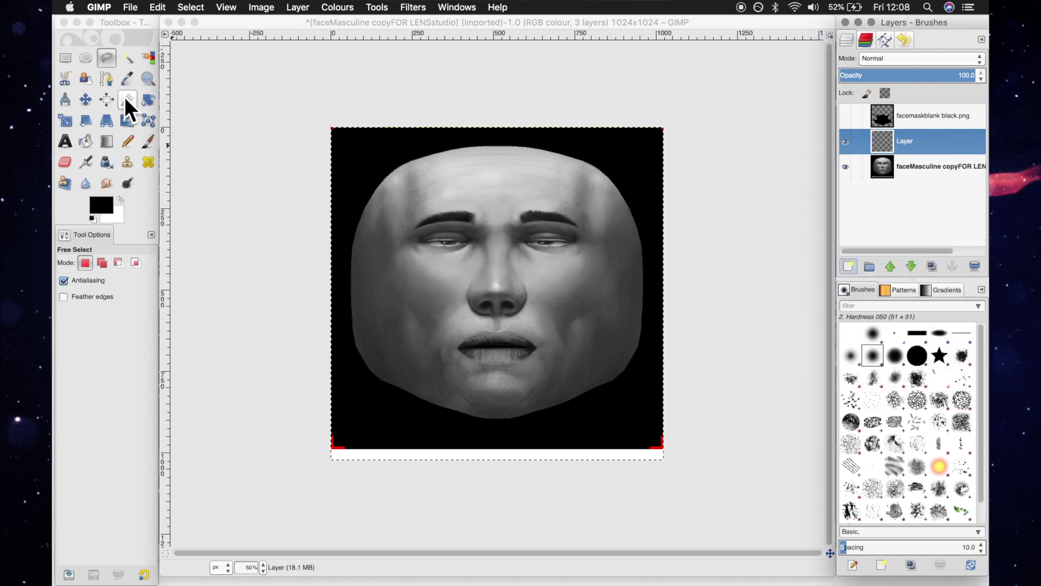
click(111, 87)
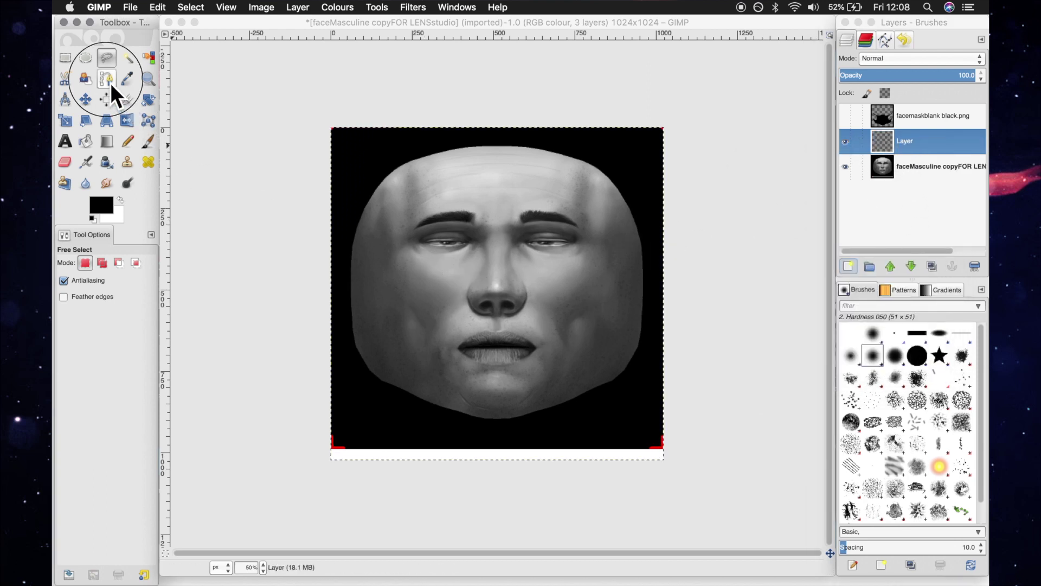
click(349, 251)
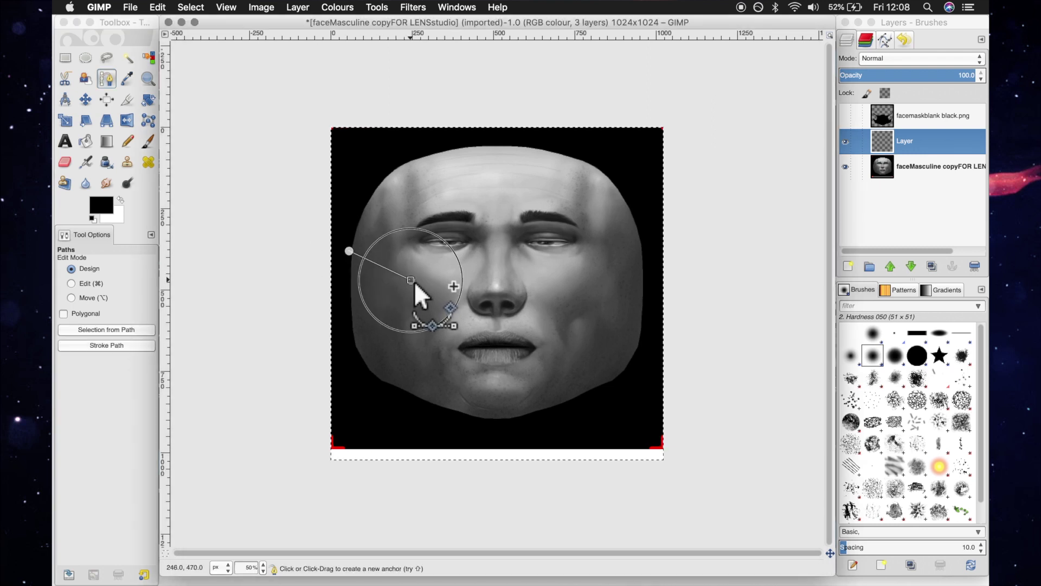
drag(427, 278, 453, 288)
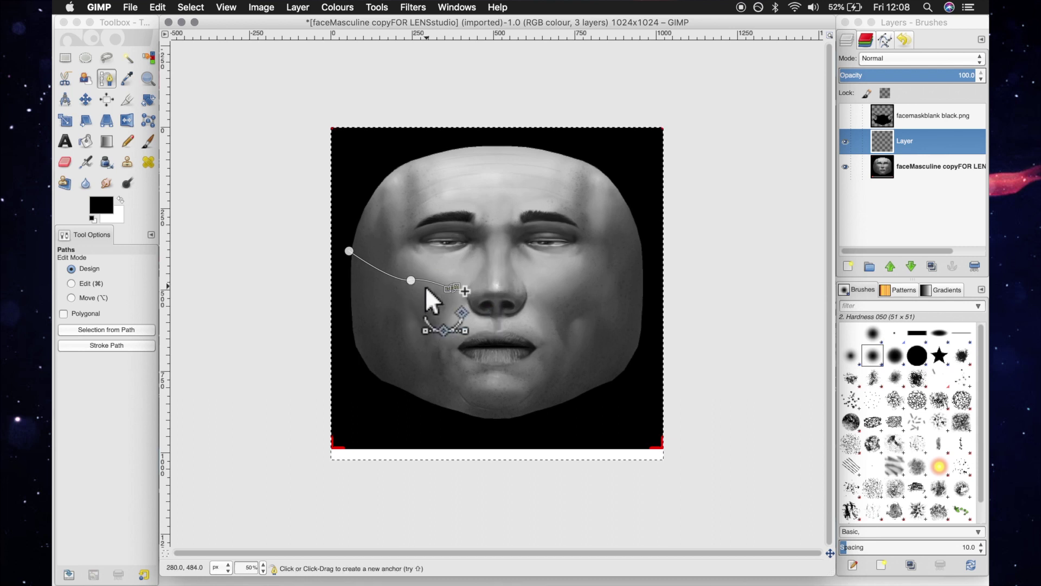
Reshape the path's curve through its middle and end points.
click(411, 281)
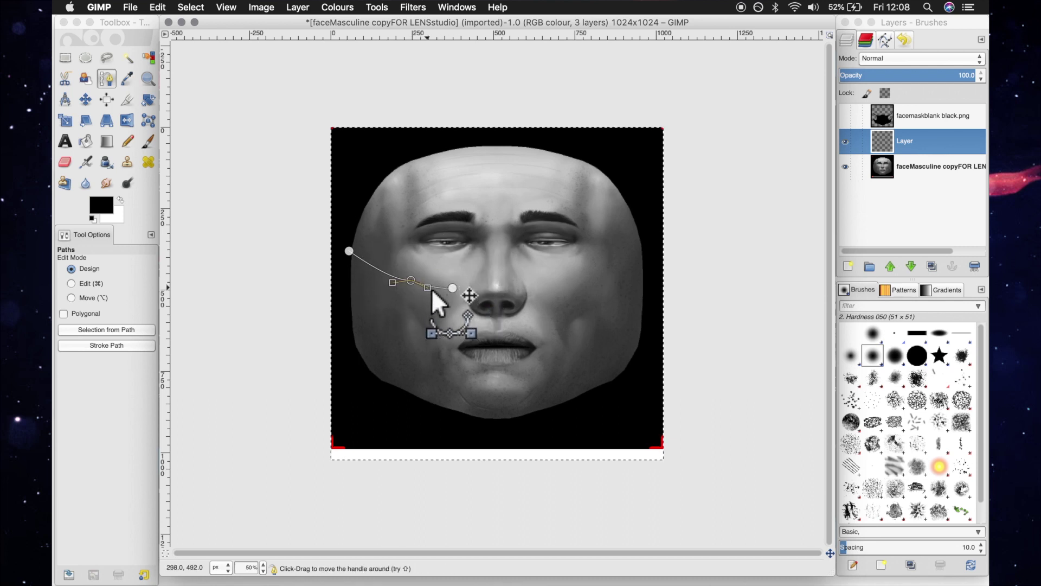
drag(428, 285, 387, 271)
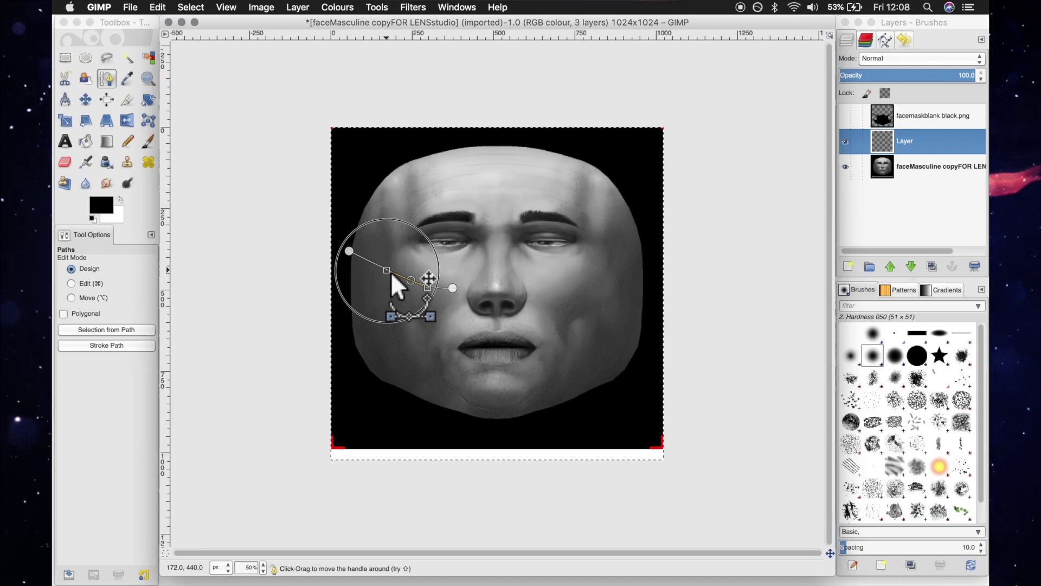
click(453, 287)
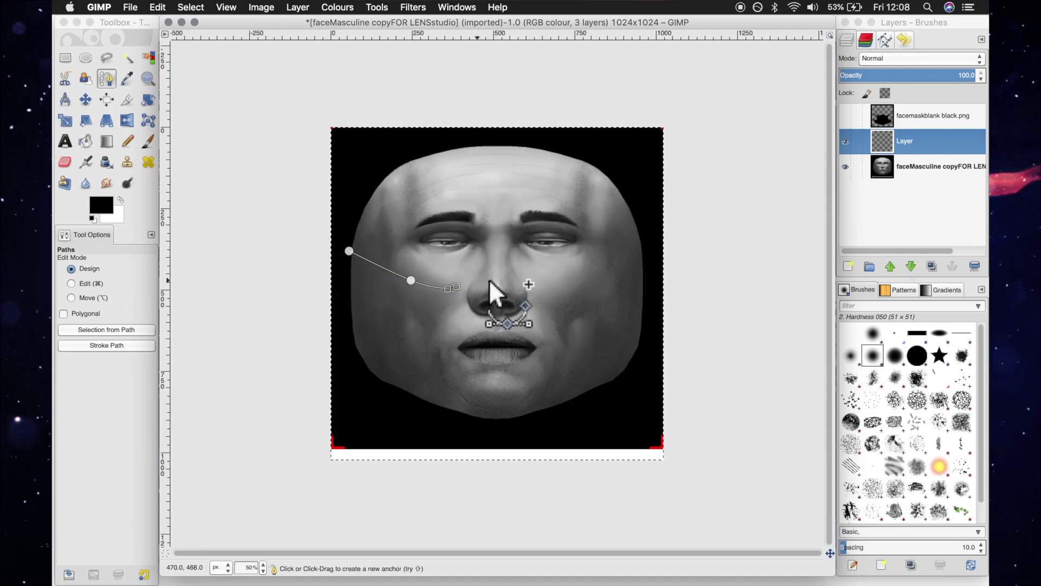
mouse_move(494, 279)
mouse_down()
mouse_move(502, 276)
mouse_move(483, 281)
mouse_move(507, 284)
mouse_up()
Extend the path past the nose, along the jaw and up the face's left side.
click(519, 293)
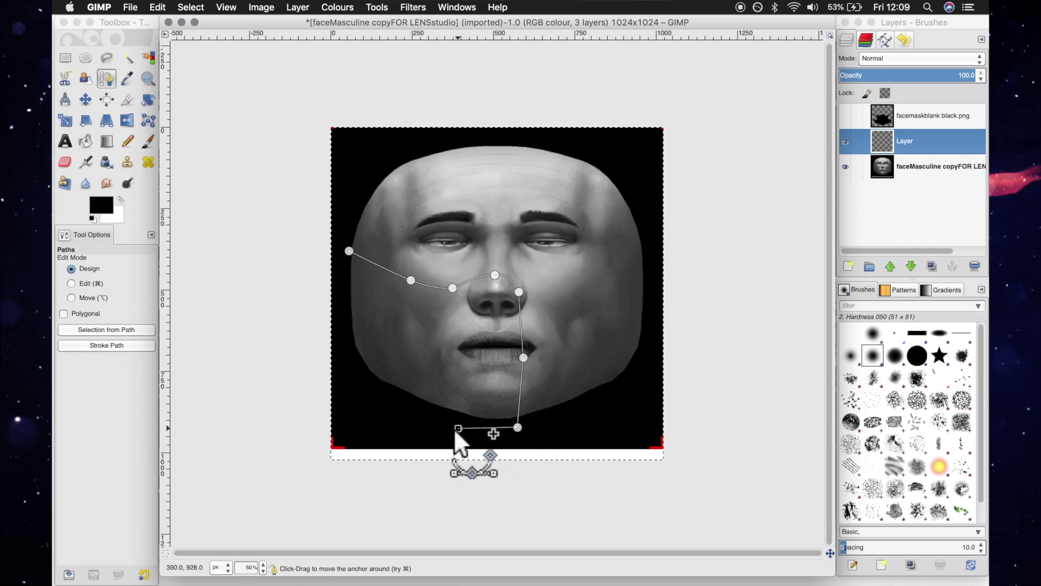
click(365, 386)
click(342, 325)
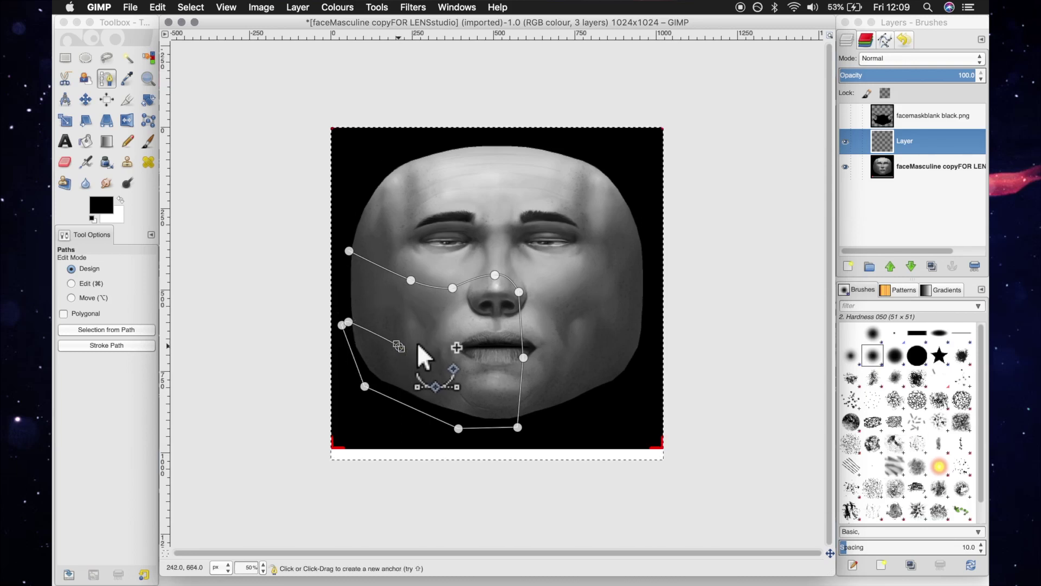
drag(423, 337, 418, 307)
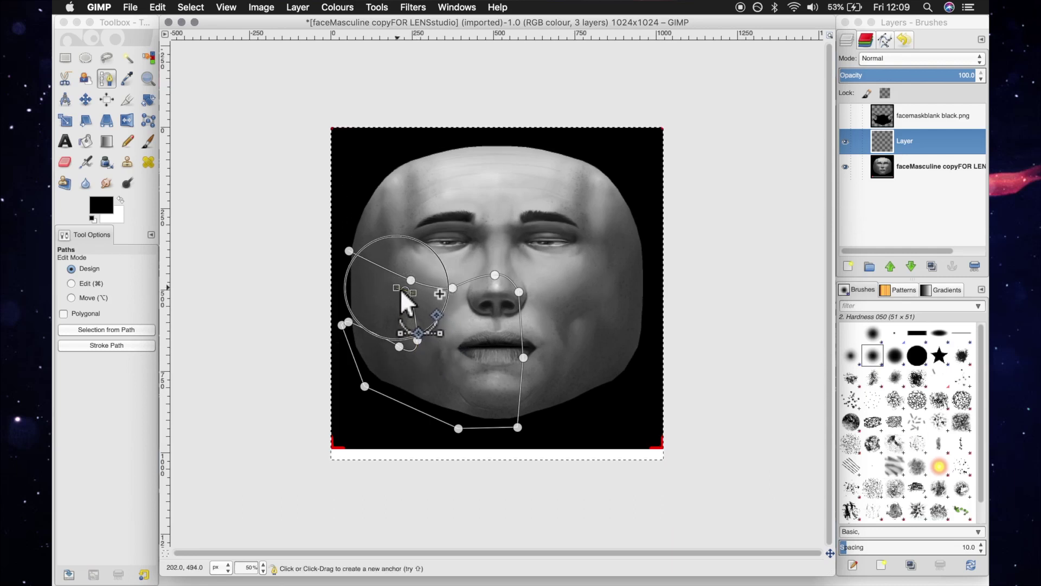
drag(400, 290, 336, 198)
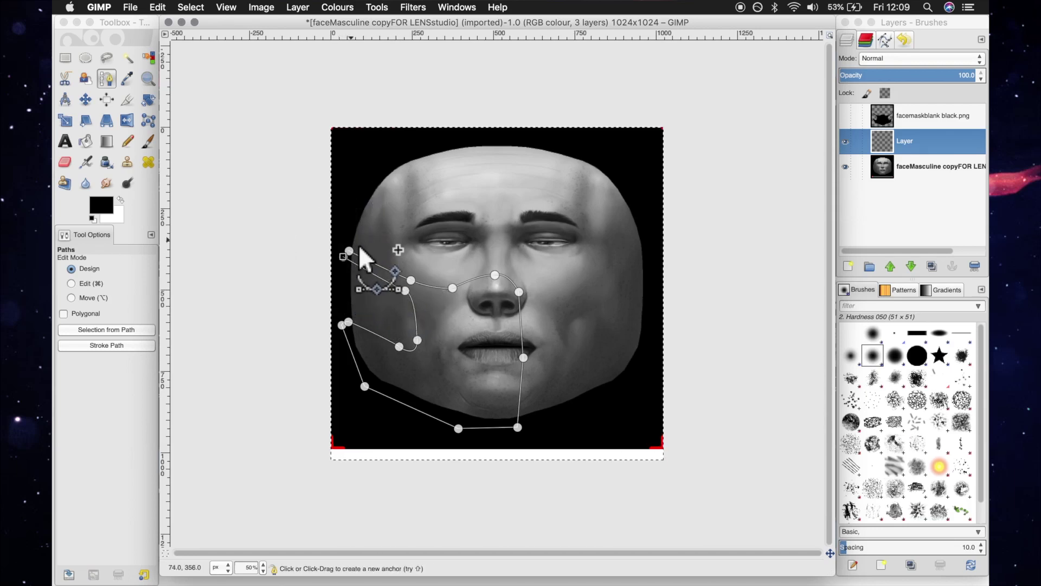
Stroke the finished cheek-and-jaw path onto the new layer as a 6 px solid black line.
click(361, 260)
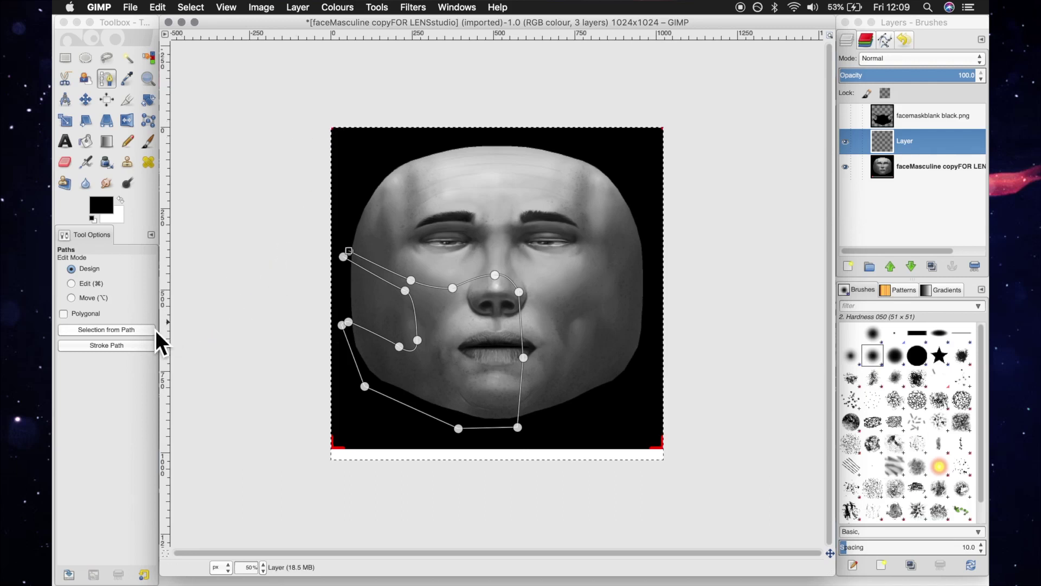
click(113, 350)
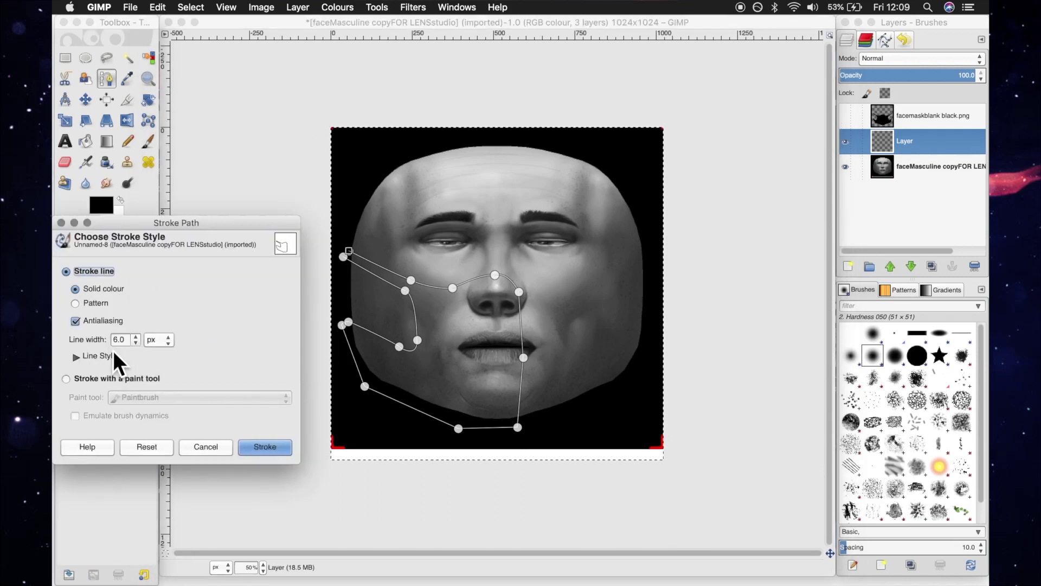
click(259, 446)
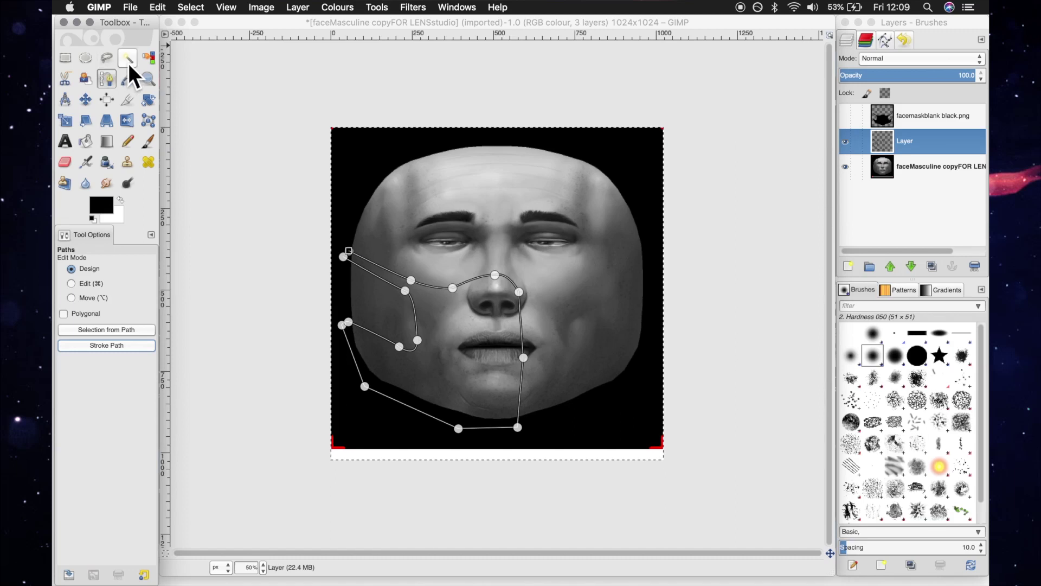
click(94, 150)
click(459, 337)
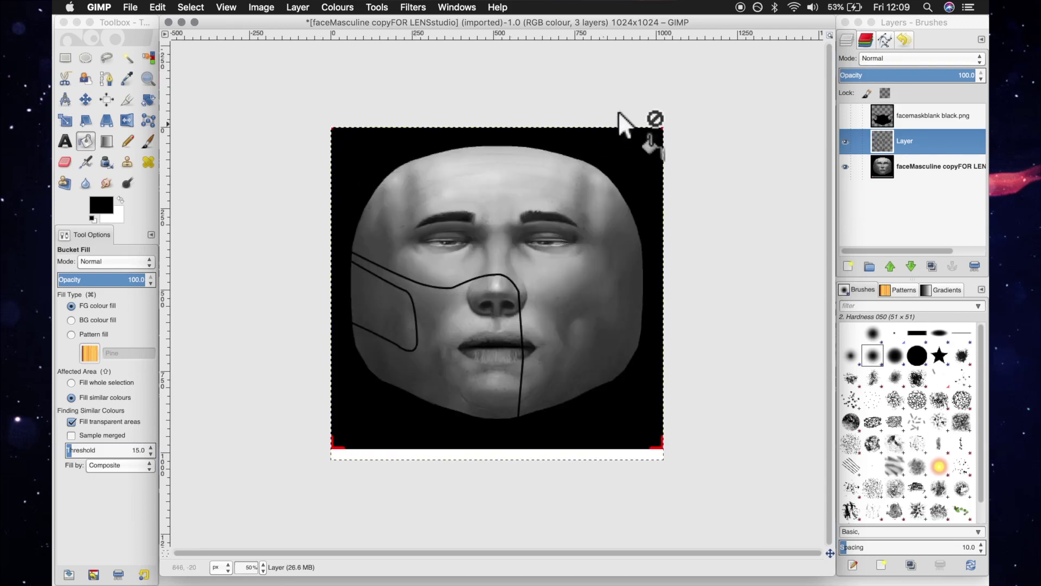
Hide the face texture layer and brush over the gap at the outline's open end.
click(846, 167)
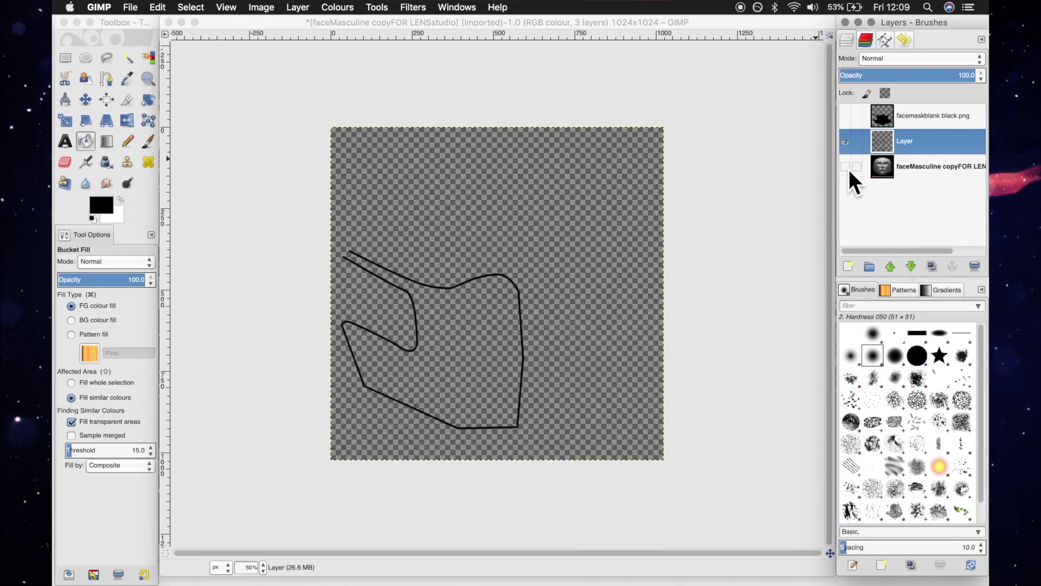
drag(850, 179, 889, 173)
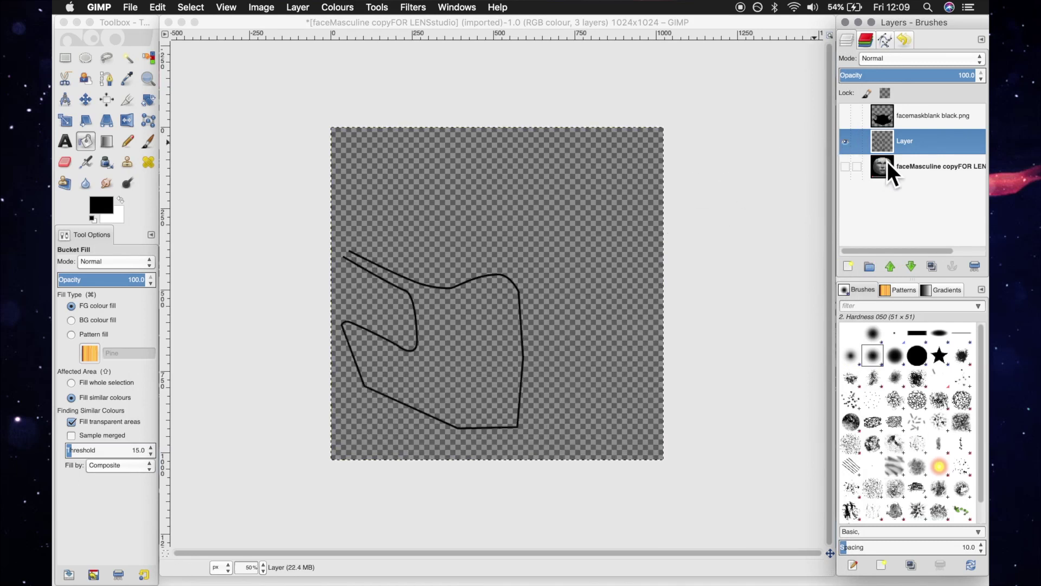
click(148, 141)
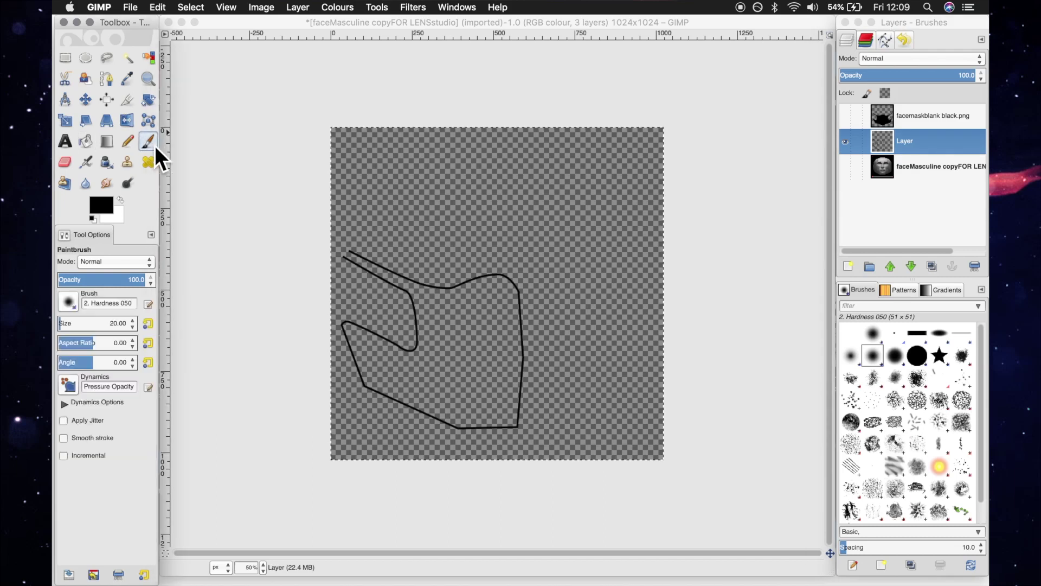
click(352, 265)
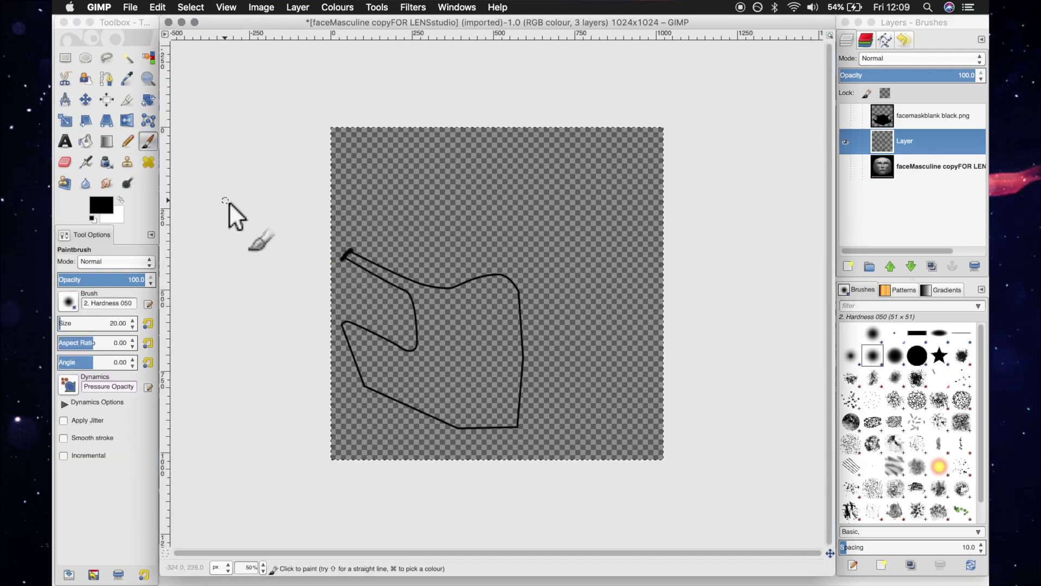
Bucket-fill the closed outline solid black and zoom in on the shape.
key(shift+b)
click(480, 317)
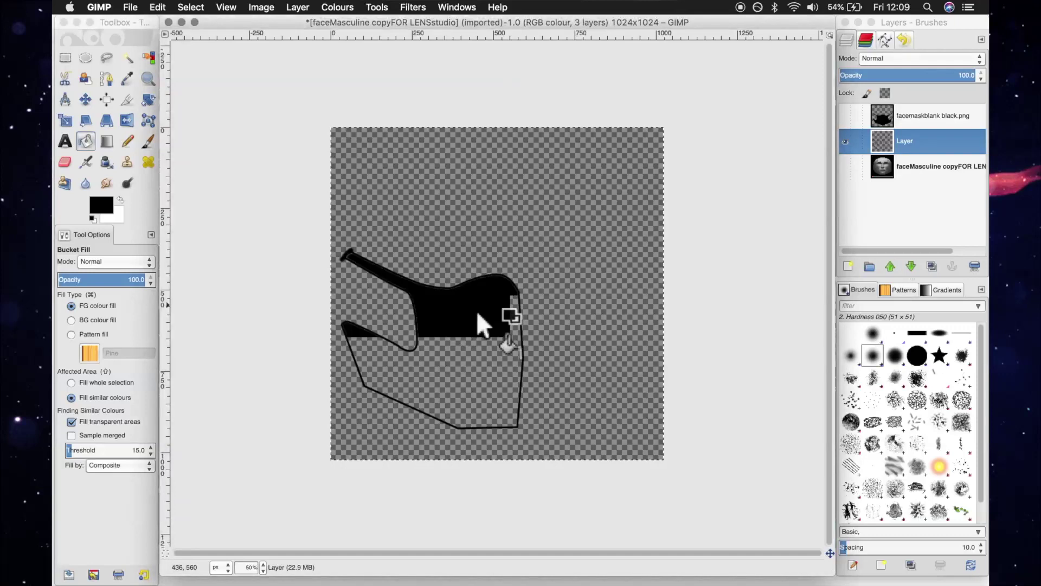
key(z)
click(450, 293)
click(451, 292)
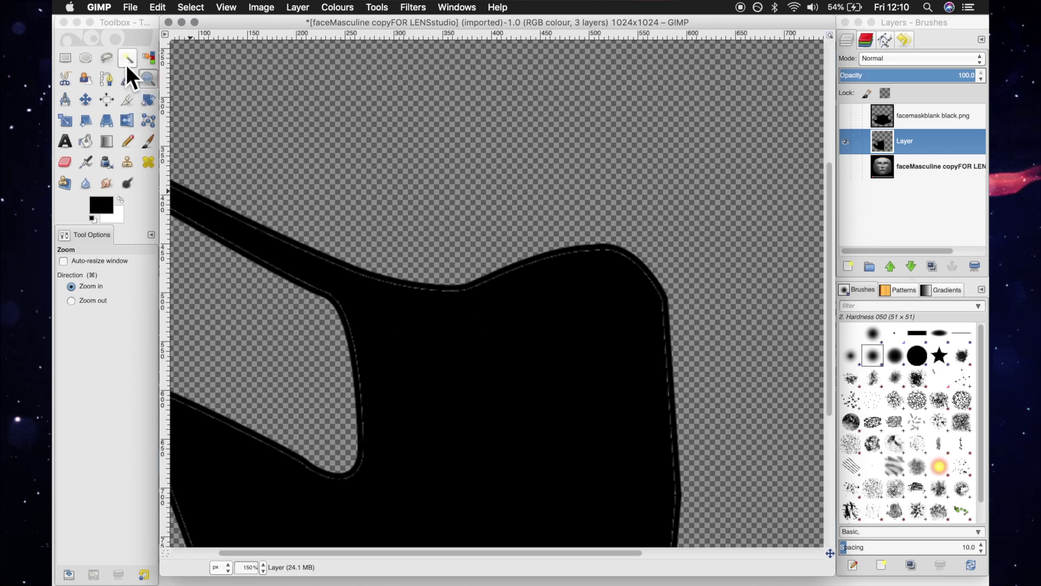
Use Alpha to Selection and delete the black fill, leaving only the outline.
right_click(893, 148)
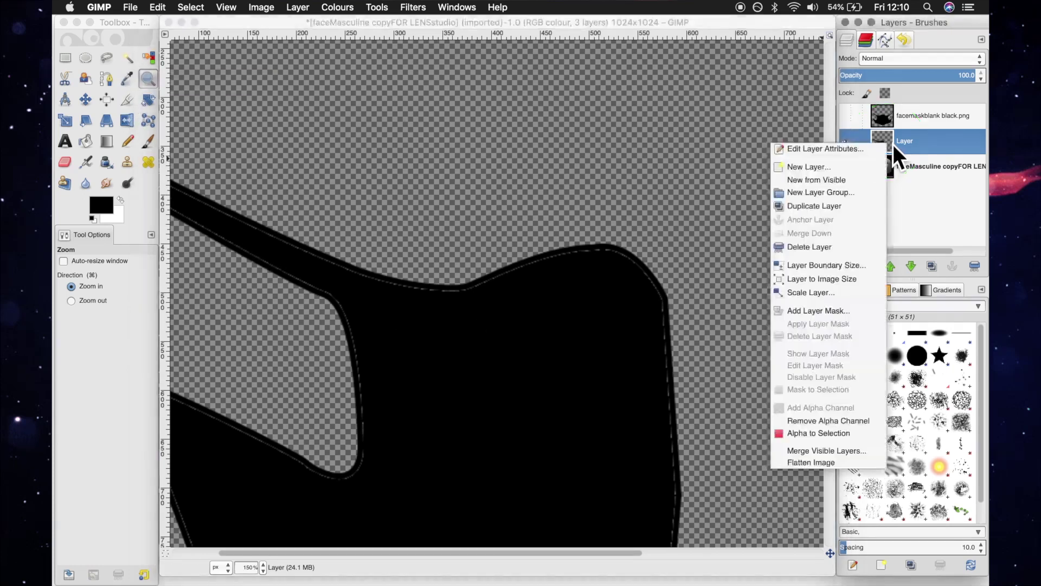
click(822, 438)
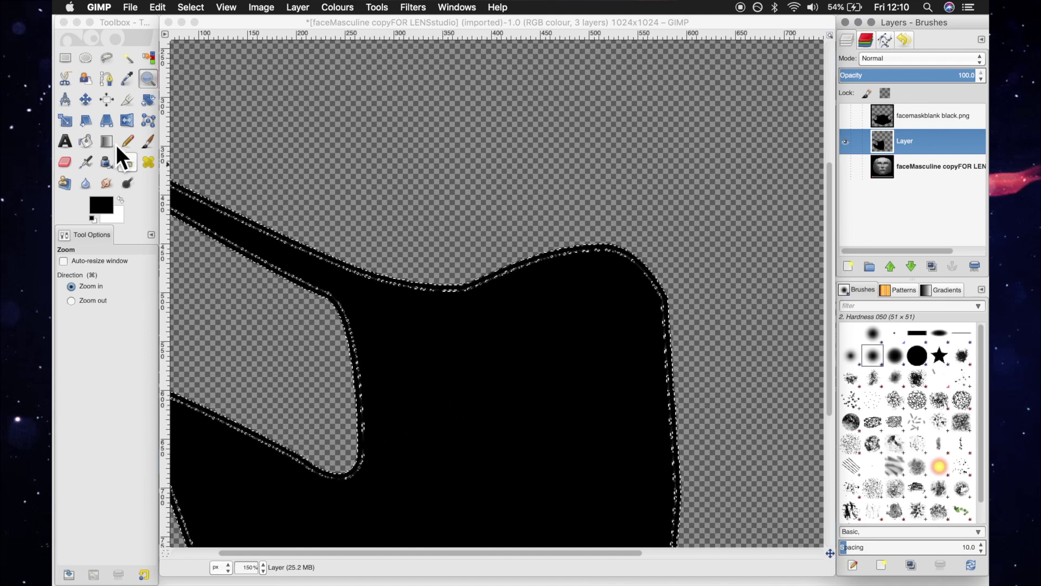
key(Delete)
scroll(307, 226, down, 5)
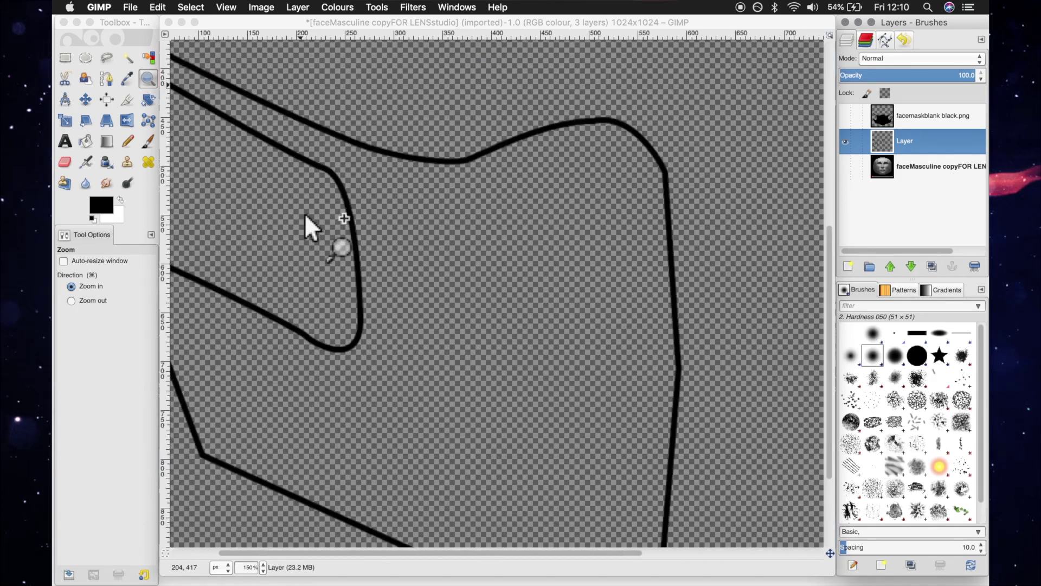
Fuzzy-select the empty interior of the outline and grow the selection by 3 px.
click(128, 58)
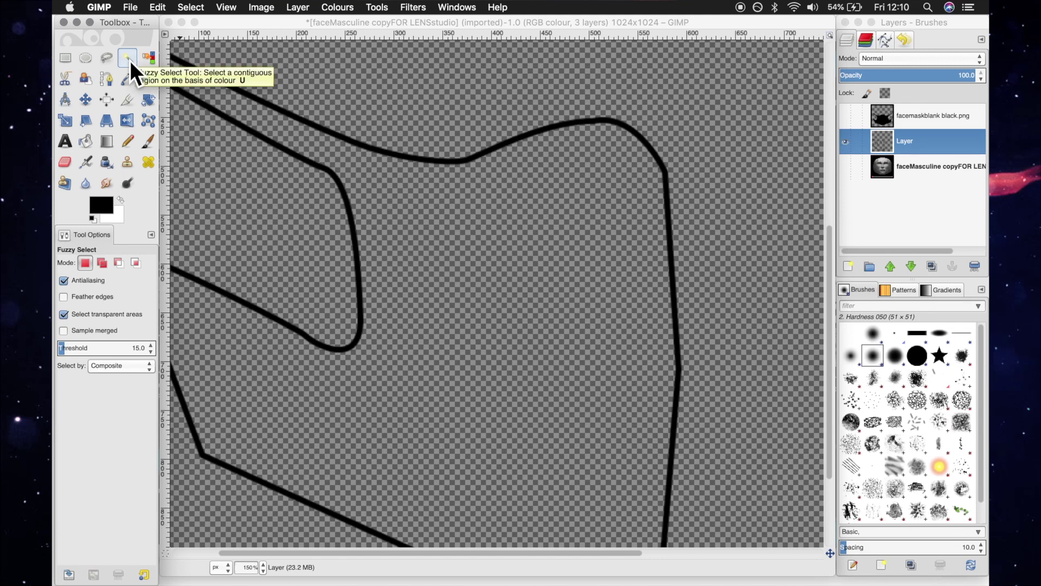
click(486, 247)
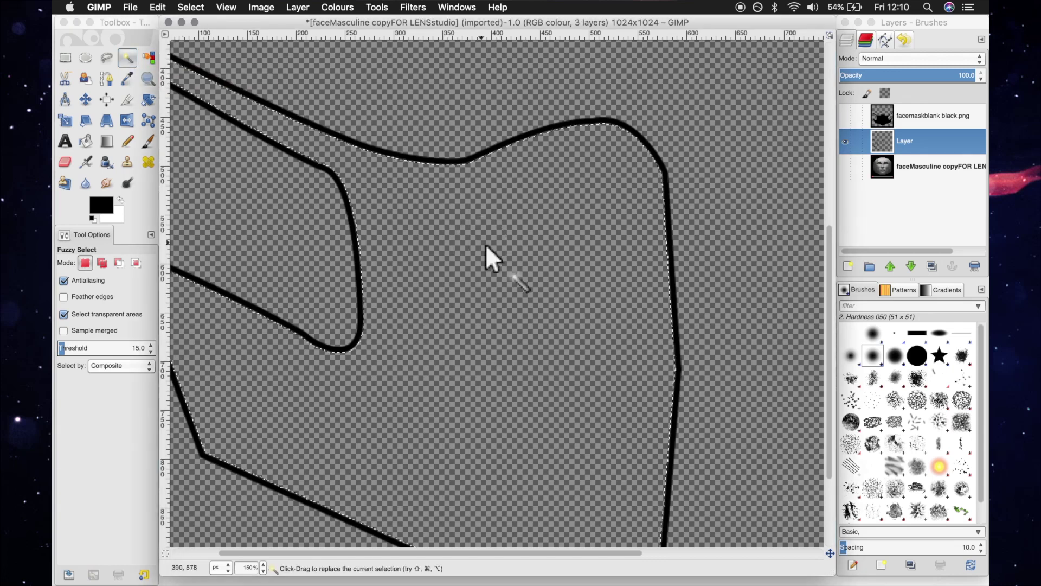
scroll(420, 198, left, 3)
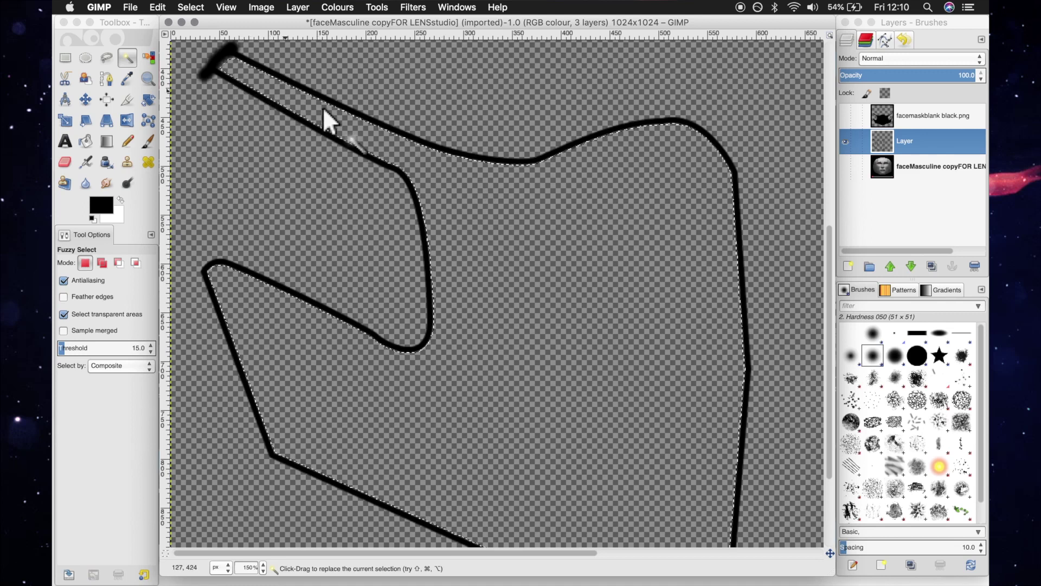
click(191, 8)
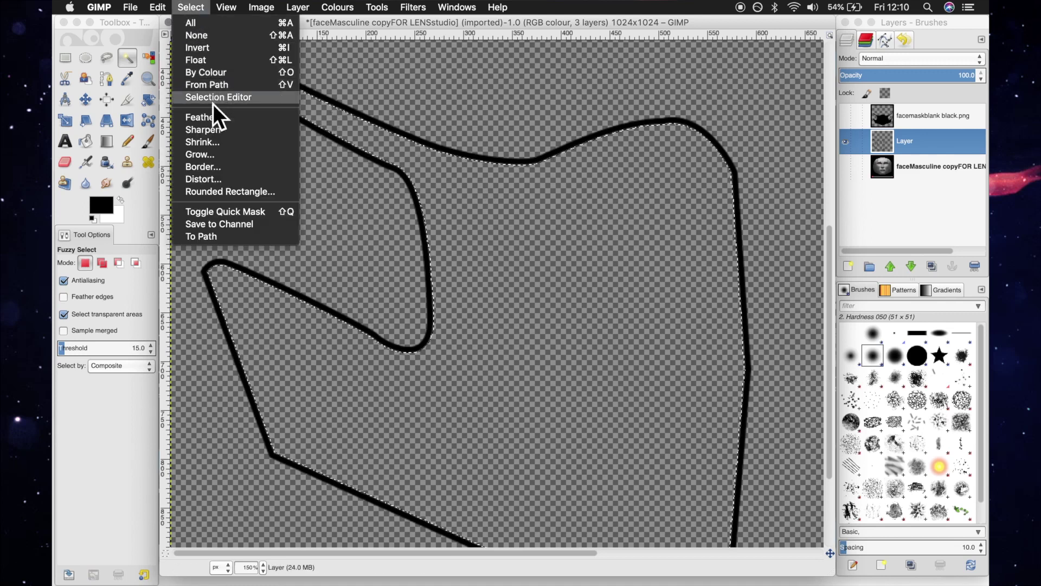
click(209, 155)
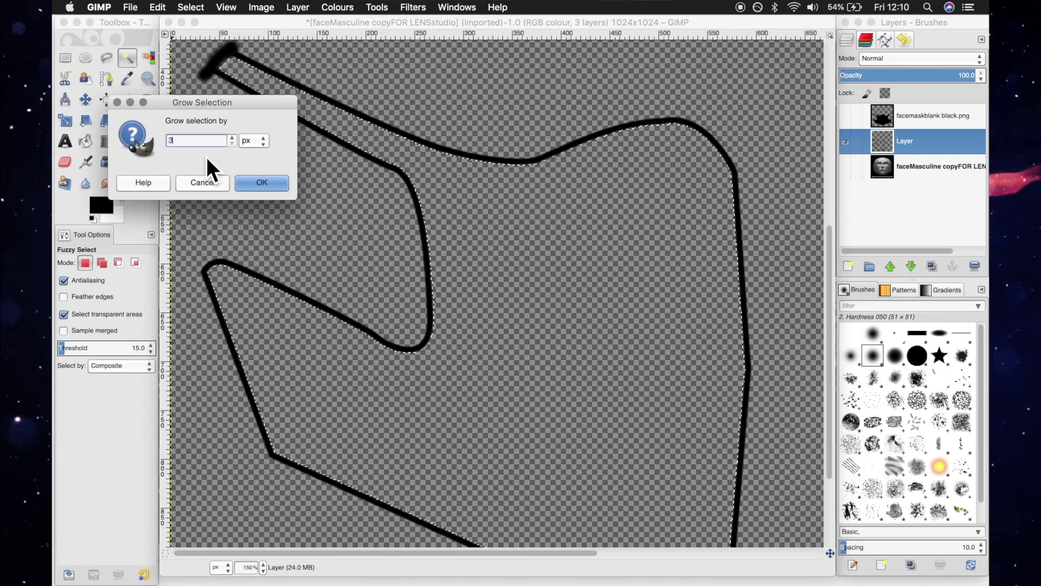
key(Return)
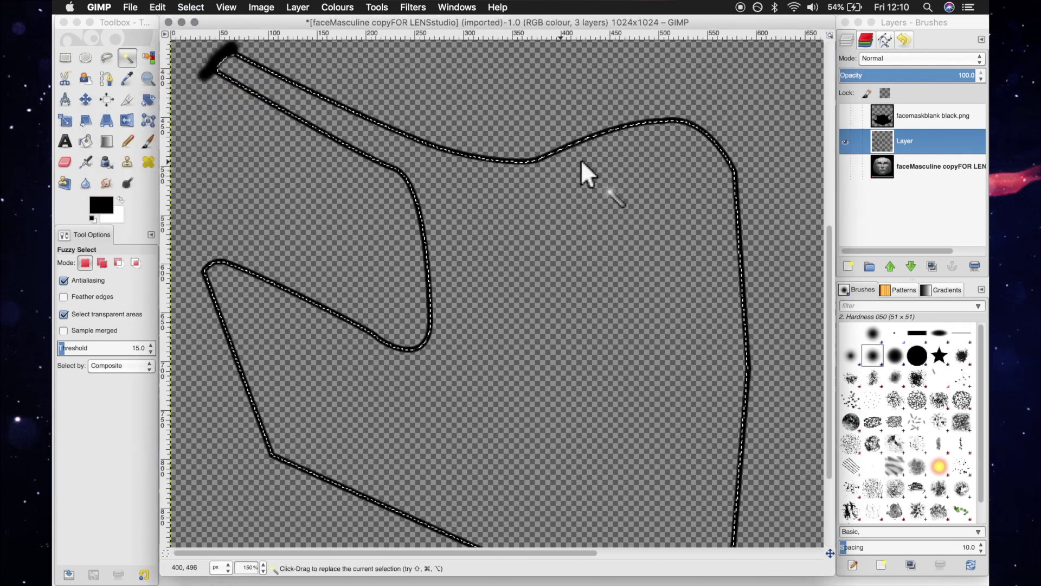
Set up a Hardness 100 paintbrush enlarged to size 556.
click(148, 141)
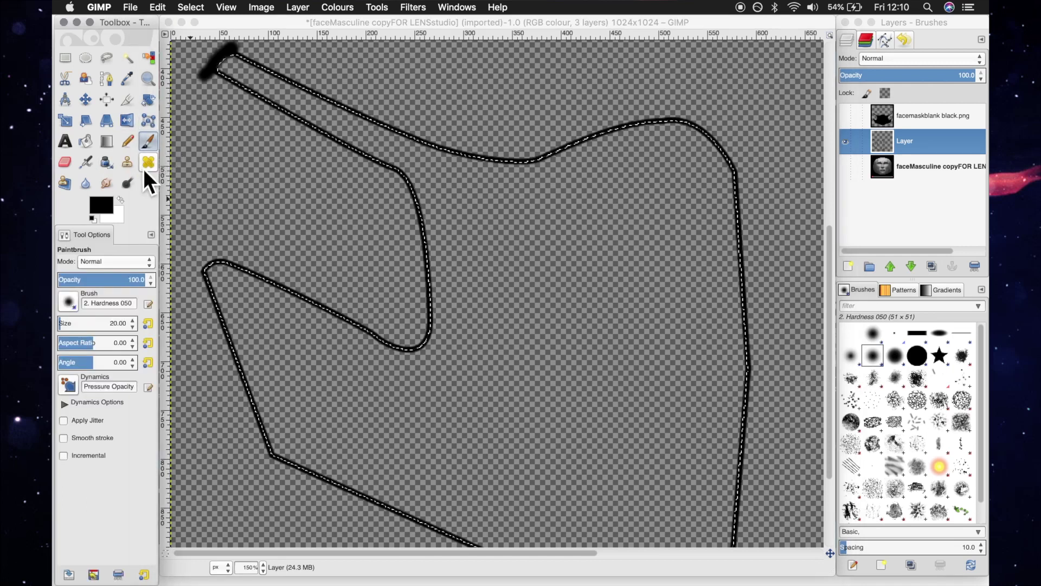
click(69, 302)
click(116, 343)
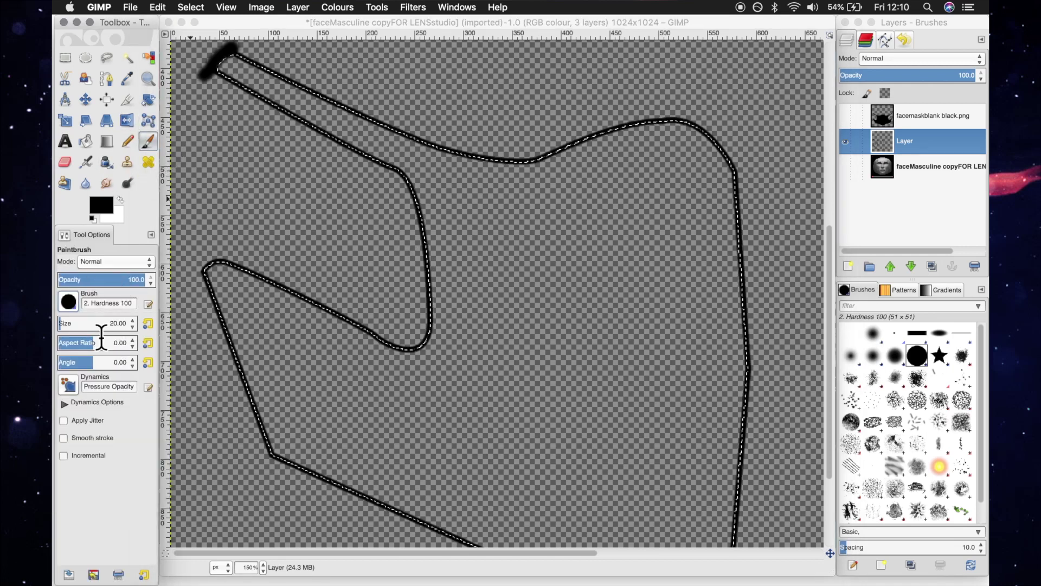
click(93, 323)
click(95, 324)
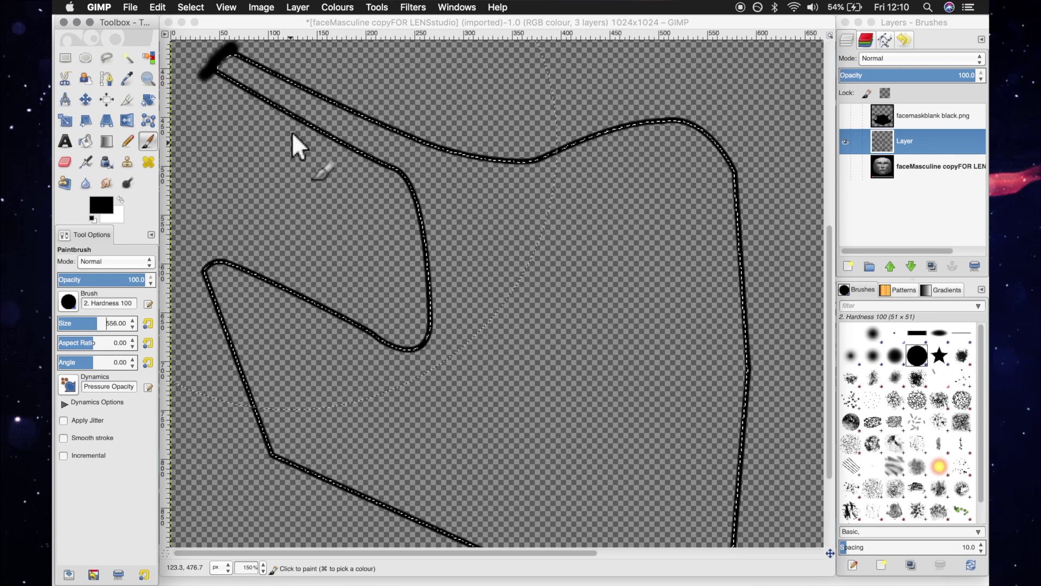
Paint black inside the selected mask area, zoom out, then clear the selection with Select > None.
click(347, 154)
mouse_move(347, 154)
mouse_down()
mouse_move(596, 204)
mouse_move(626, 397)
mouse_move(625, 487)
mouse_move(425, 484)
mouse_move(348, 458)
mouse_move(305, 419)
mouse_move(299, 370)
mouse_move(356, 342)
mouse_up()
key(shift+2)
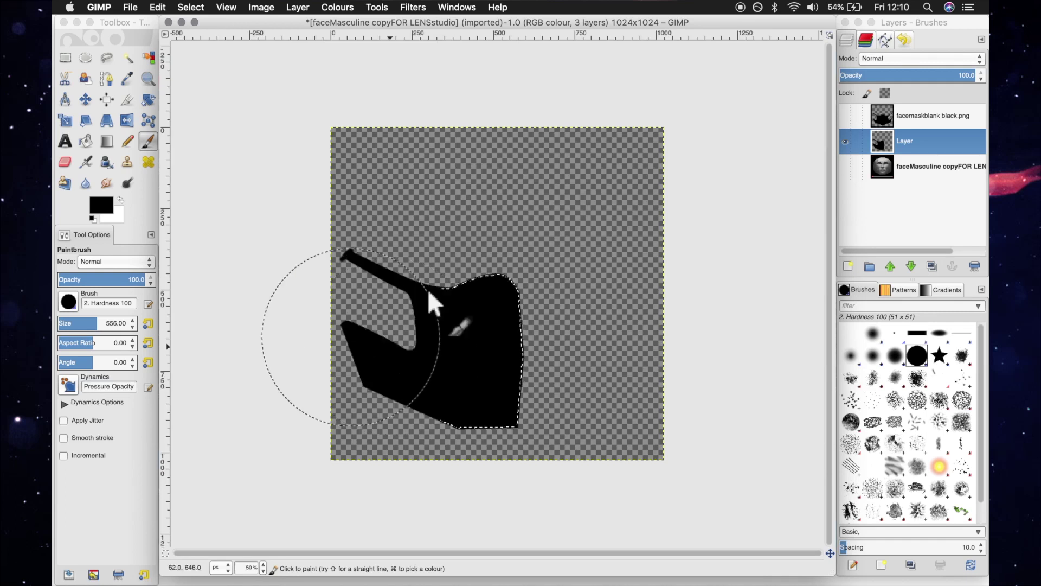
click(190, 7)
click(198, 32)
Duplicate the half-mask layer, flip the copy horizontally and anchor it.
right_click(906, 145)
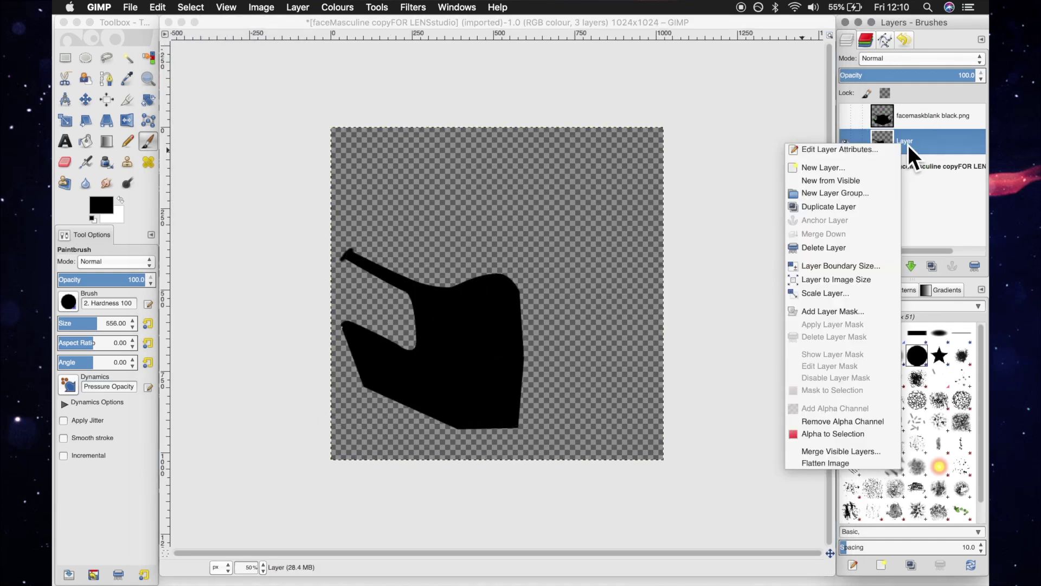
click(869, 208)
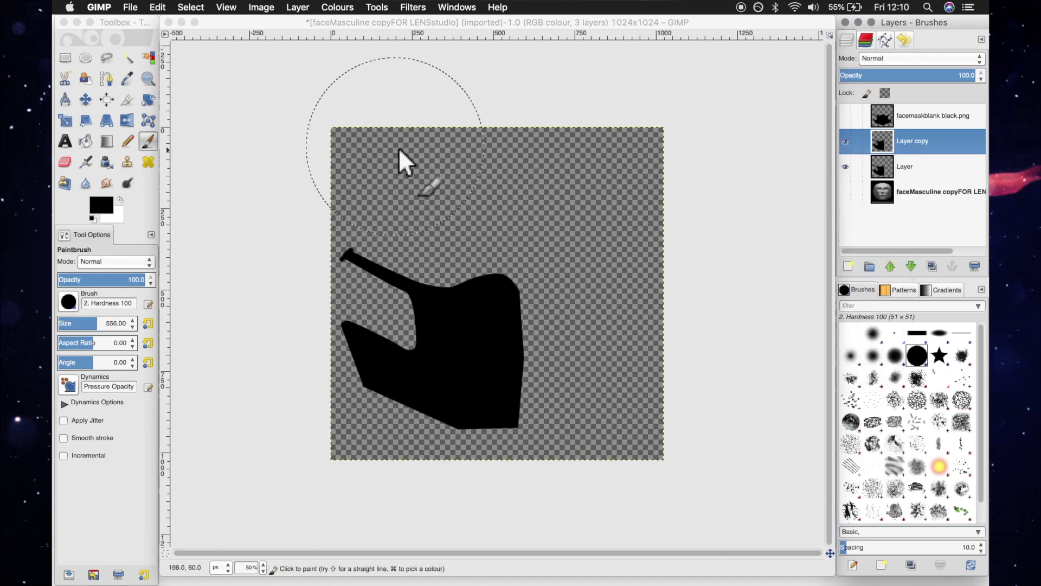
click(137, 123)
click(515, 259)
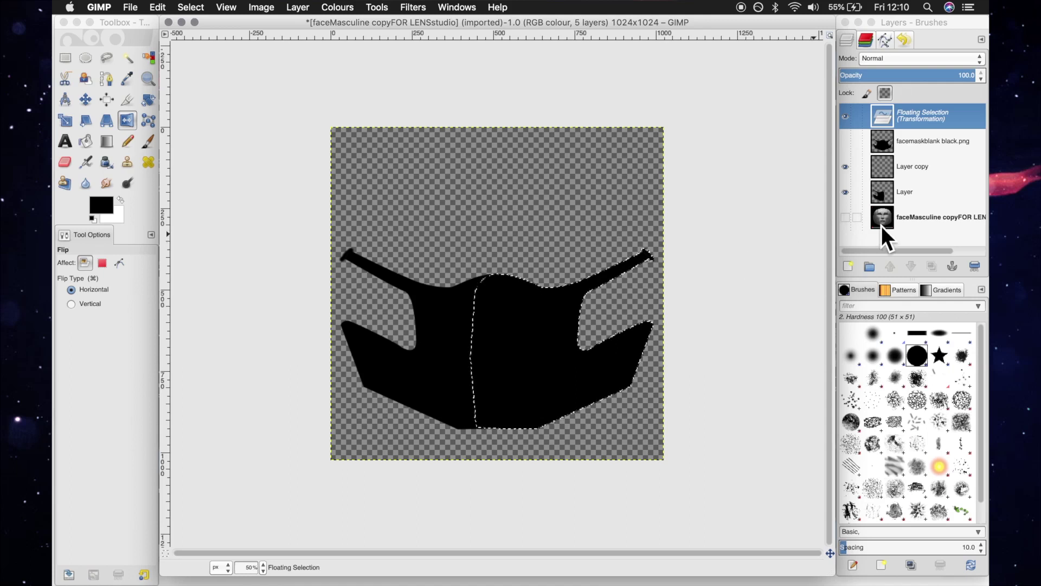
click(849, 266)
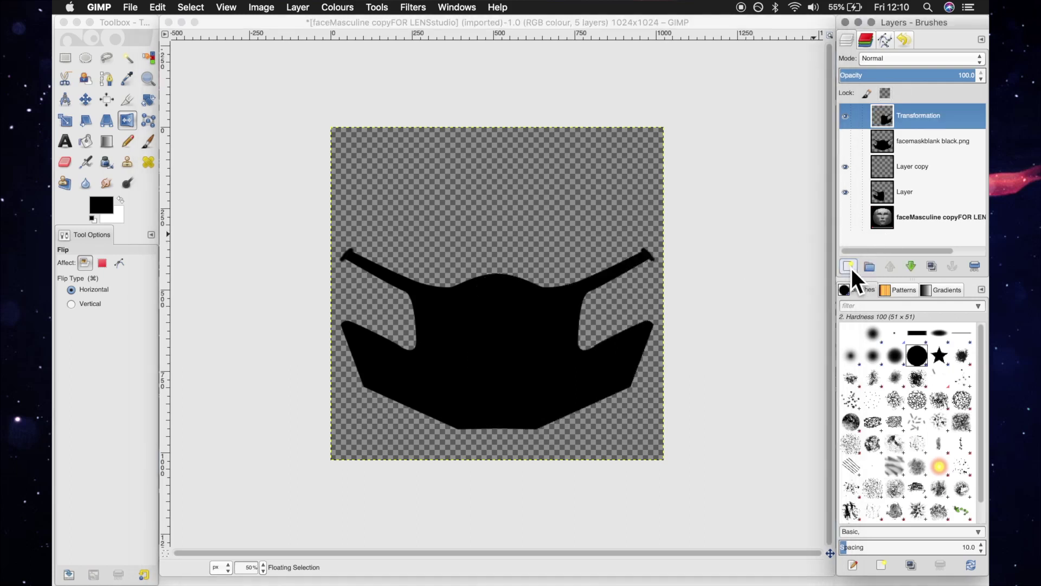
Show the face layer and zoom in on the eye area to check the mask's alignment.
click(848, 220)
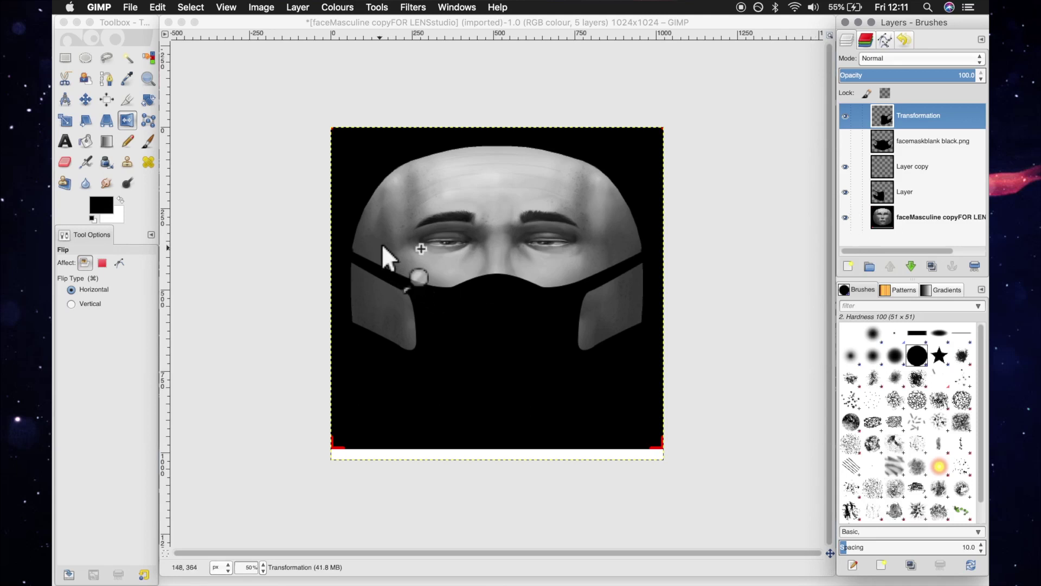
key(z)
click(362, 258)
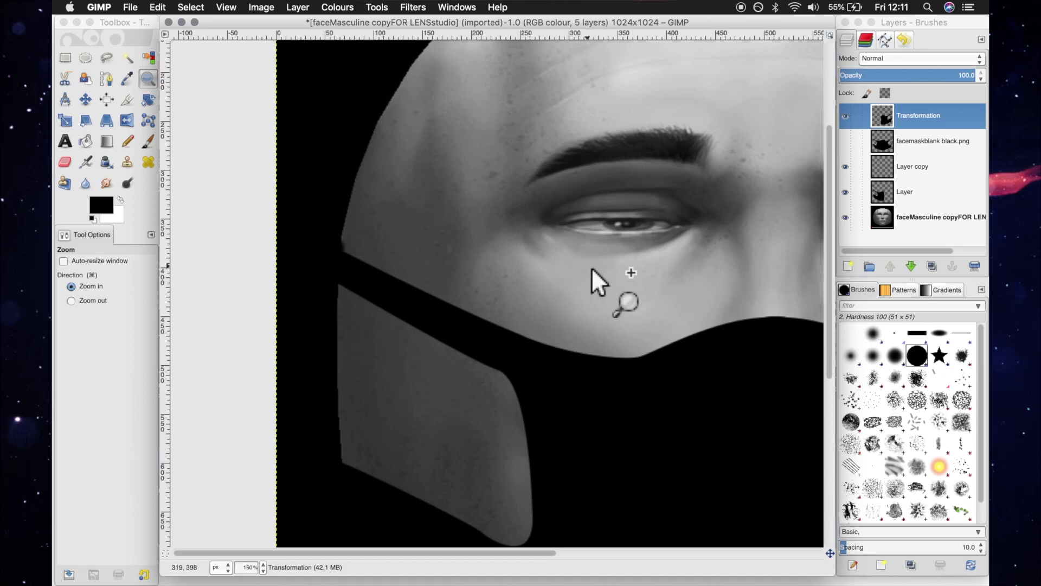
key(shift+2)
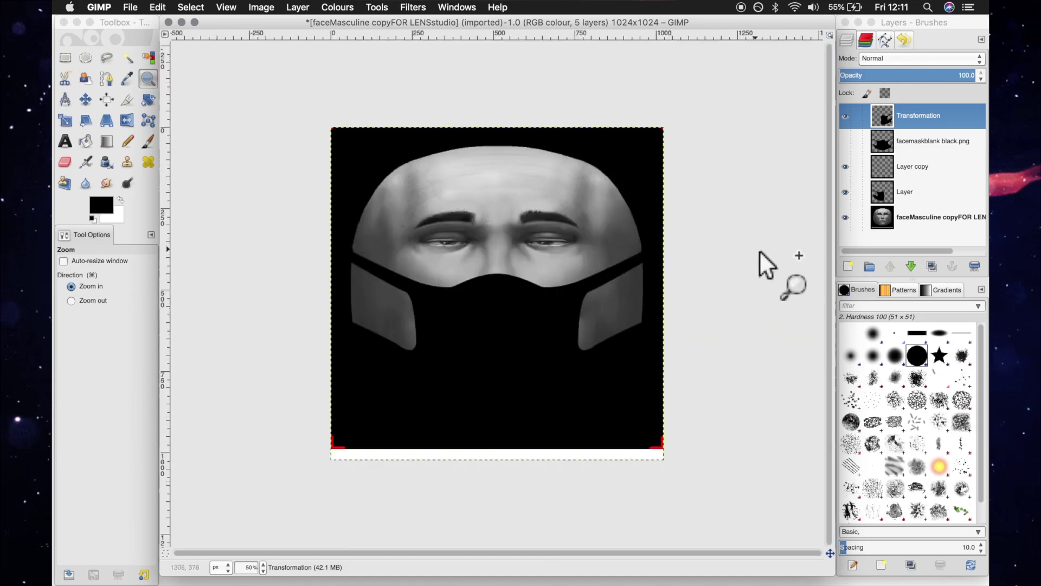
Show the facemaskblank black.png and Transformation layers, then hide the face reference layer.
click(846, 141)
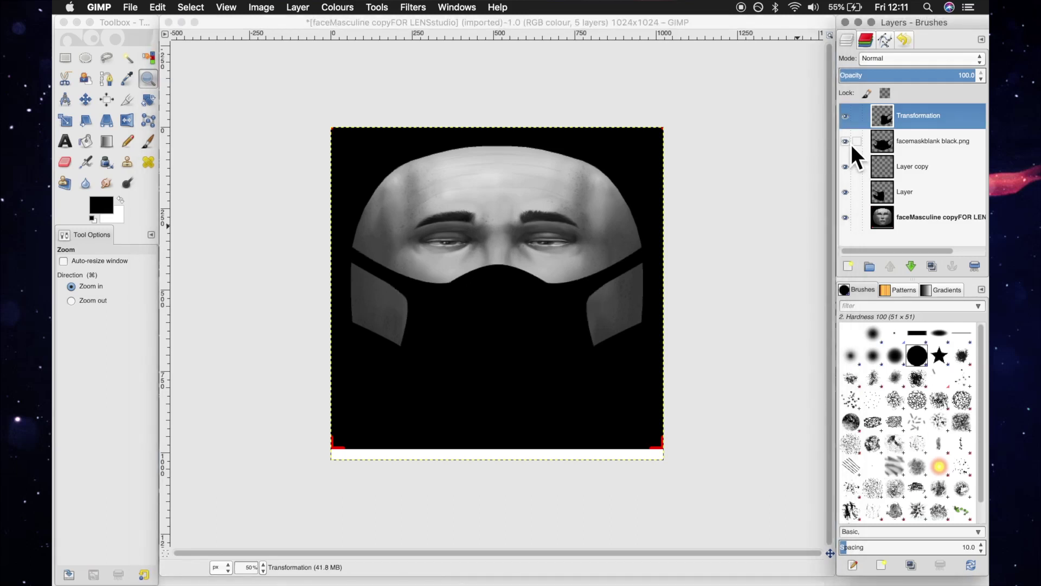
click(847, 143)
click(850, 123)
click(845, 141)
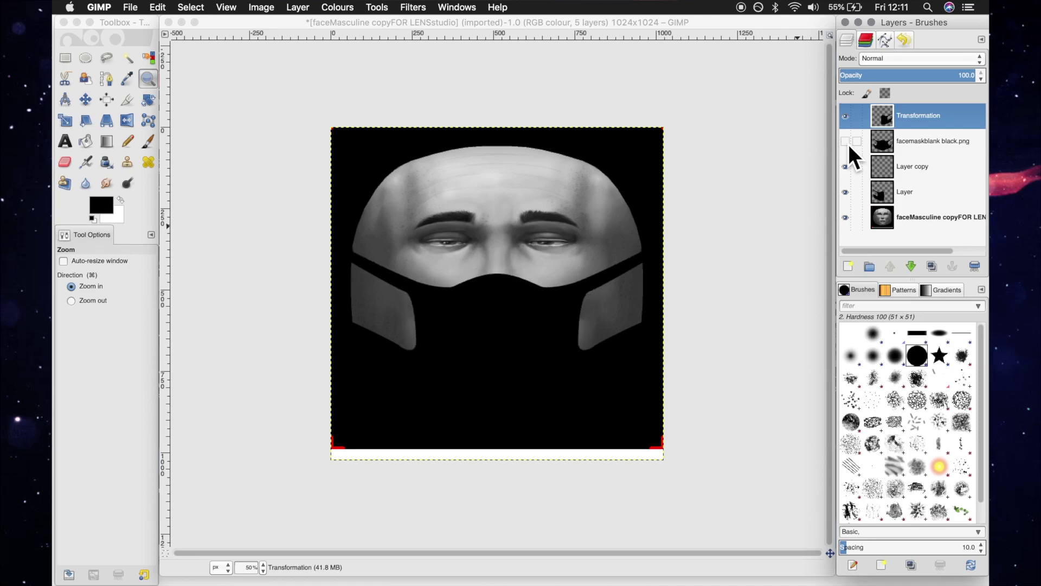
click(890, 148)
click(846, 218)
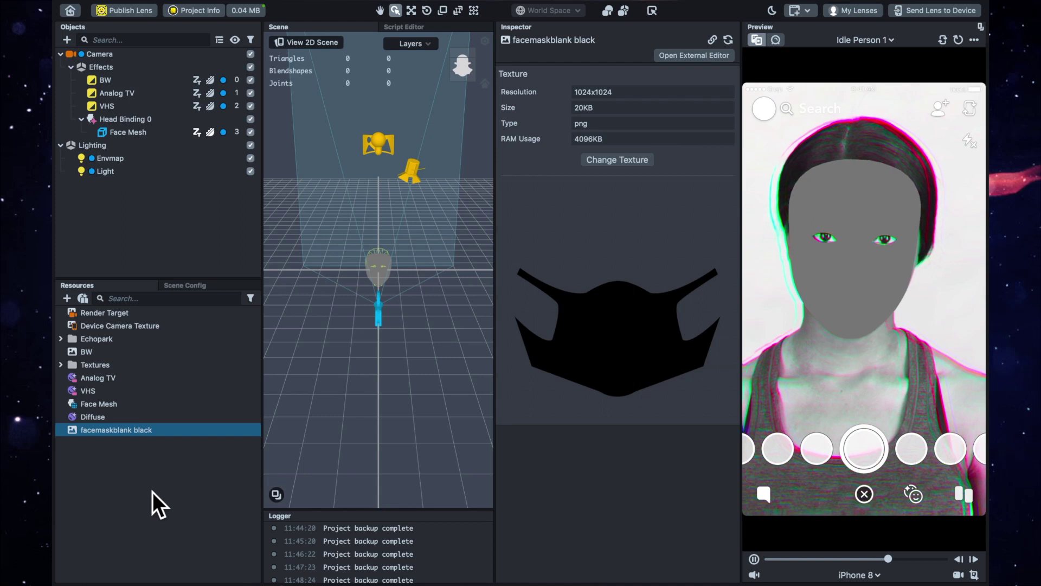
Assign facemaskblank black as the Diffuse material's Base Texture.
click(69, 299)
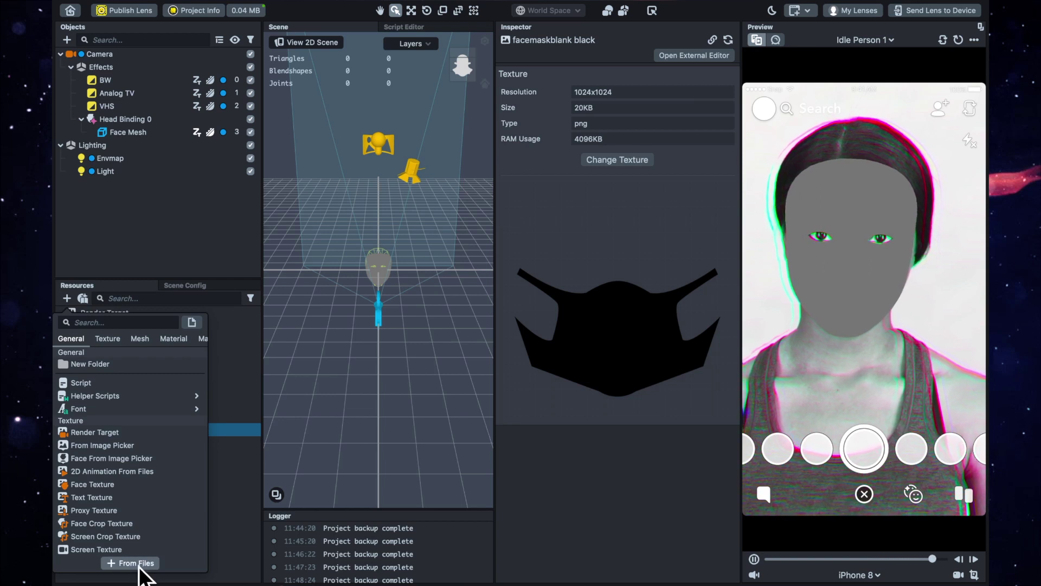
click(234, 509)
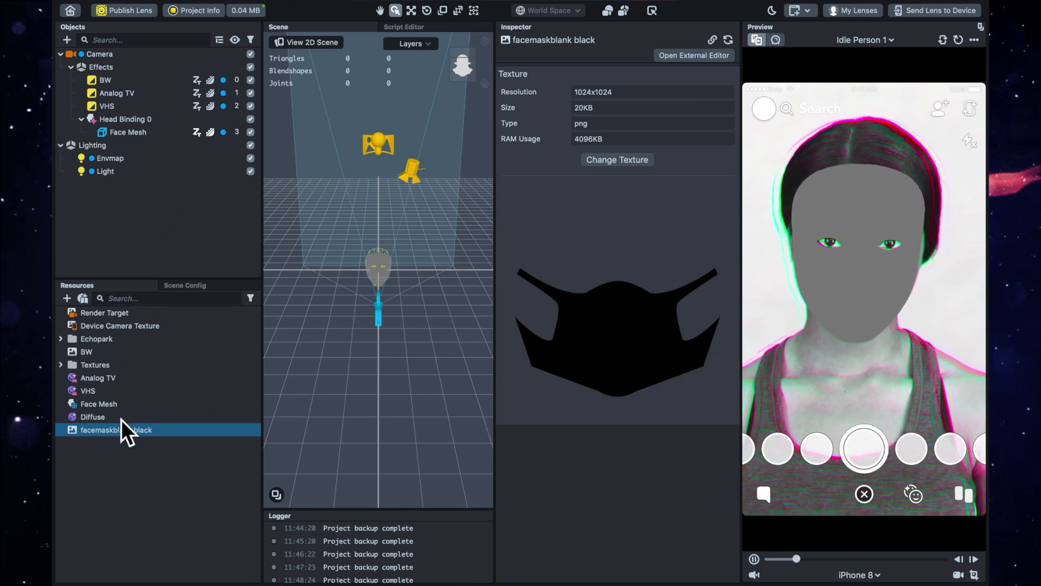
shift+click(99, 420)
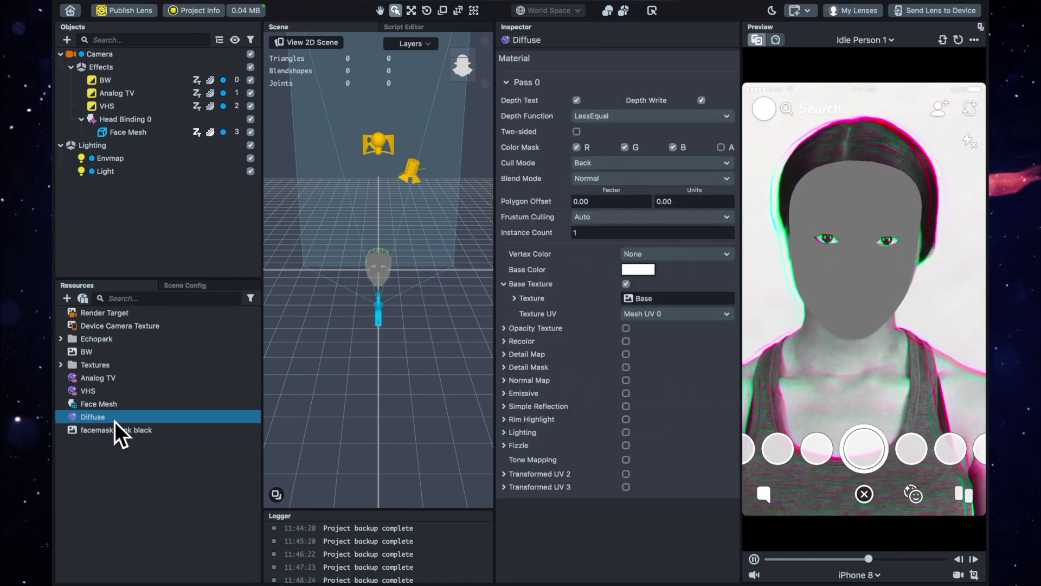
drag(124, 437, 649, 302)
click(649, 299)
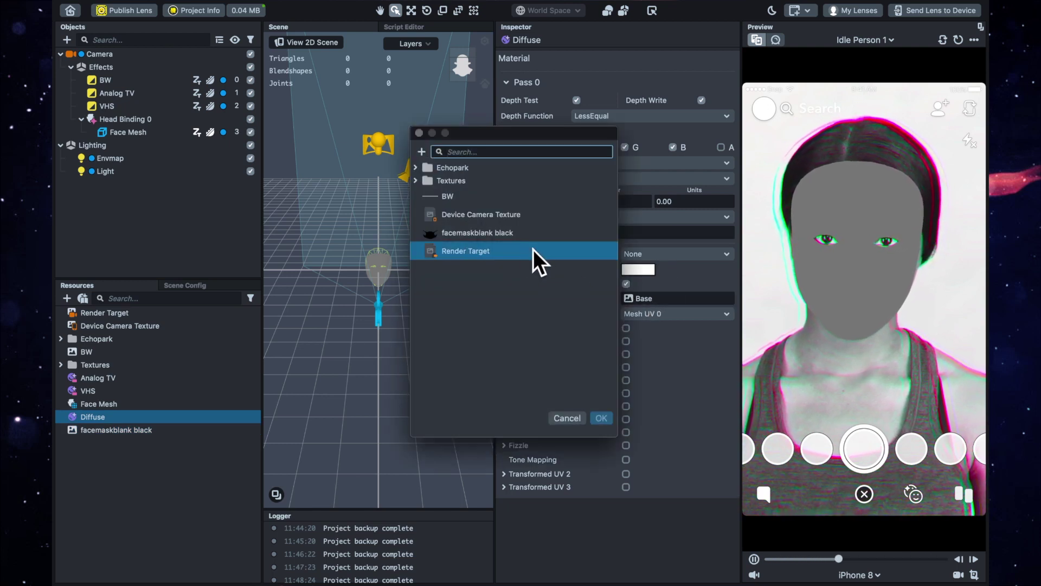
click(516, 234)
click(602, 417)
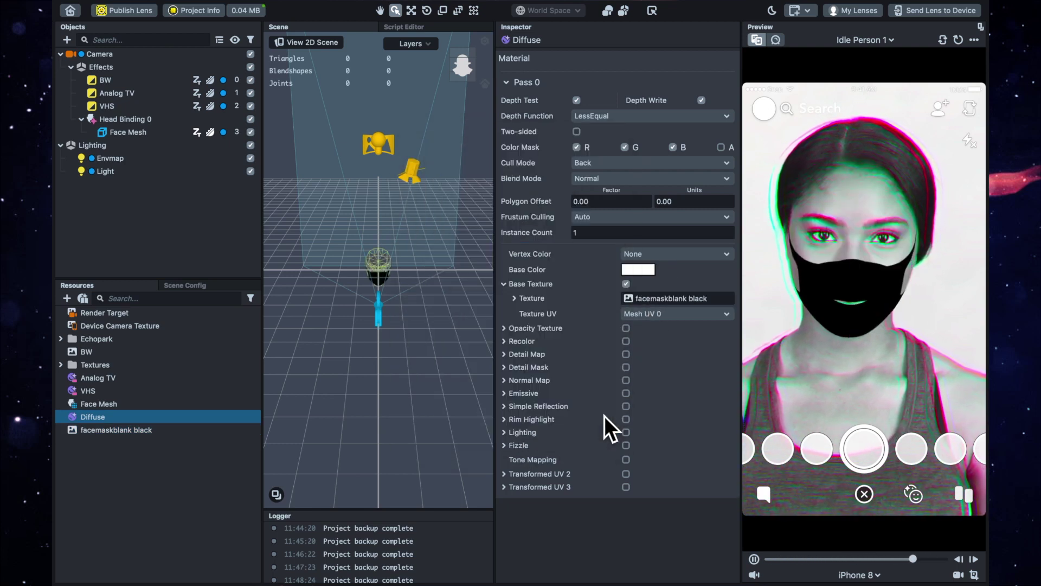
drag(129, 431, 646, 302)
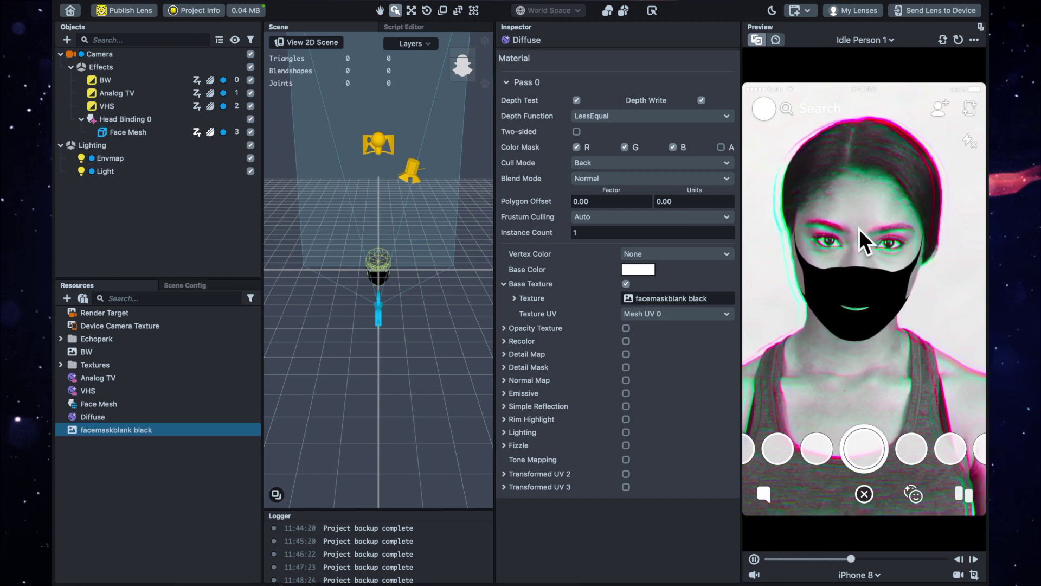
Switch the preview to Open Mouth Person 1 and toggle Face Mesh's Mouth Geometry off and on.
click(866, 43)
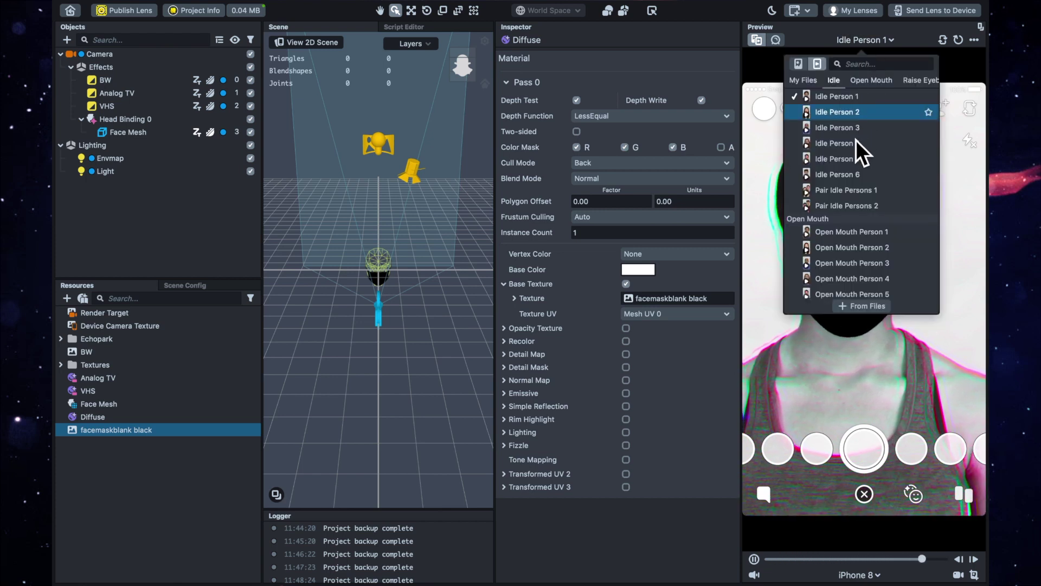
click(835, 233)
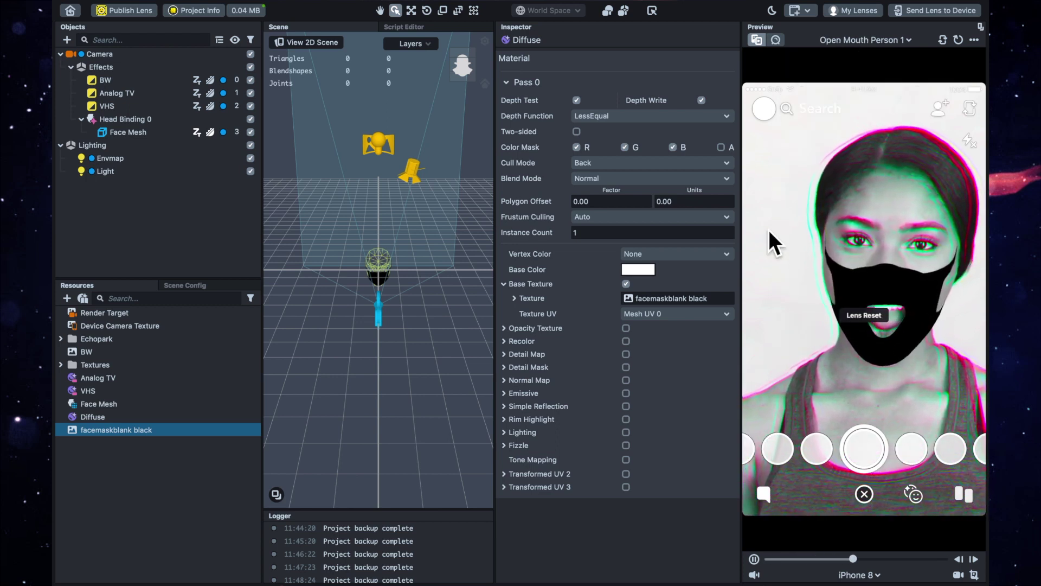
click(120, 407)
click(577, 146)
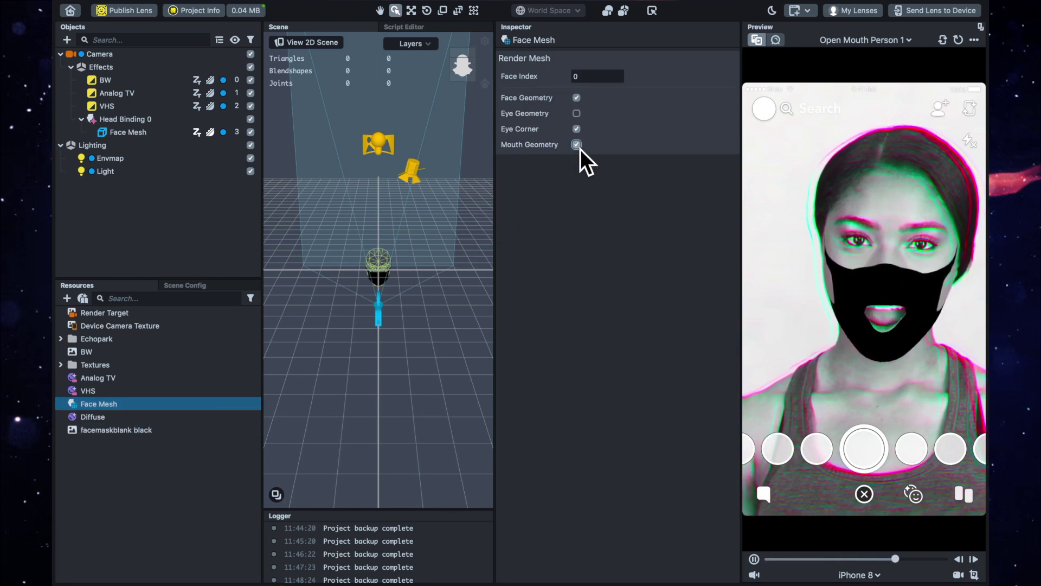
click(577, 145)
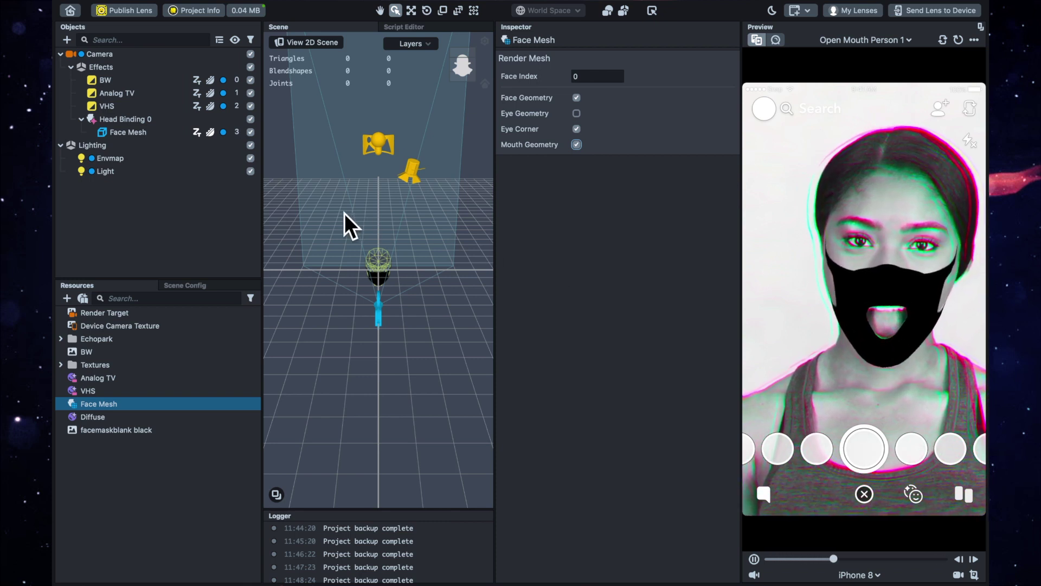
Add a Face Mask effect and move Face Mask 1 above Head Binding 0.
click(129, 133)
click(67, 41)
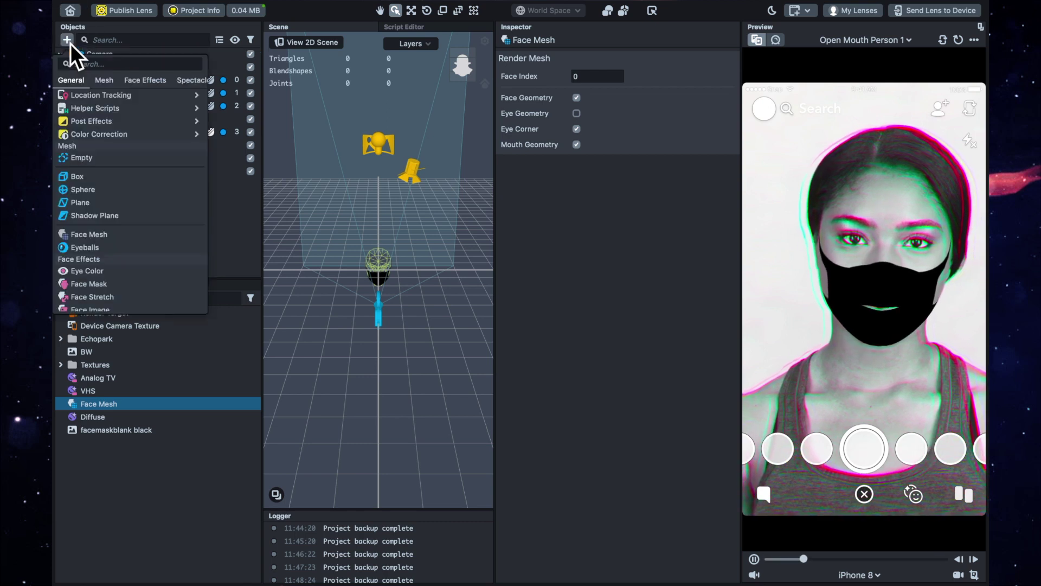
scroll(130, 232, down, 2)
click(109, 261)
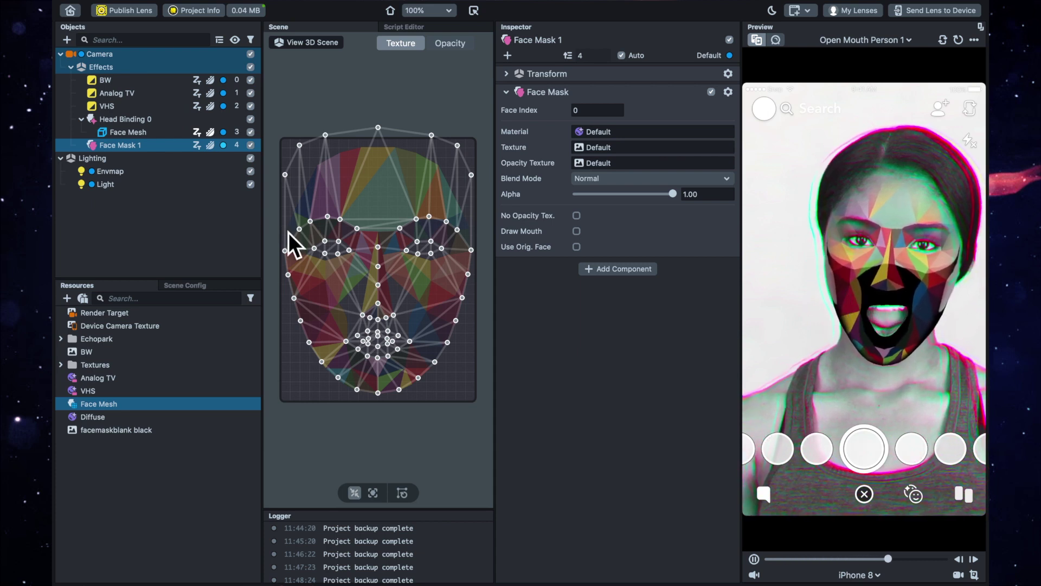
click(138, 135)
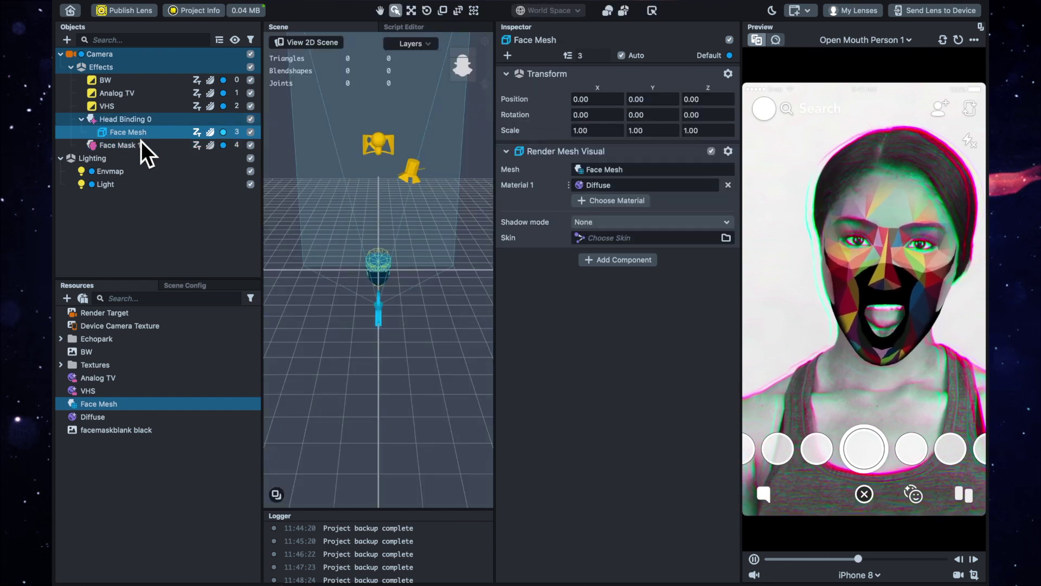
click(132, 150)
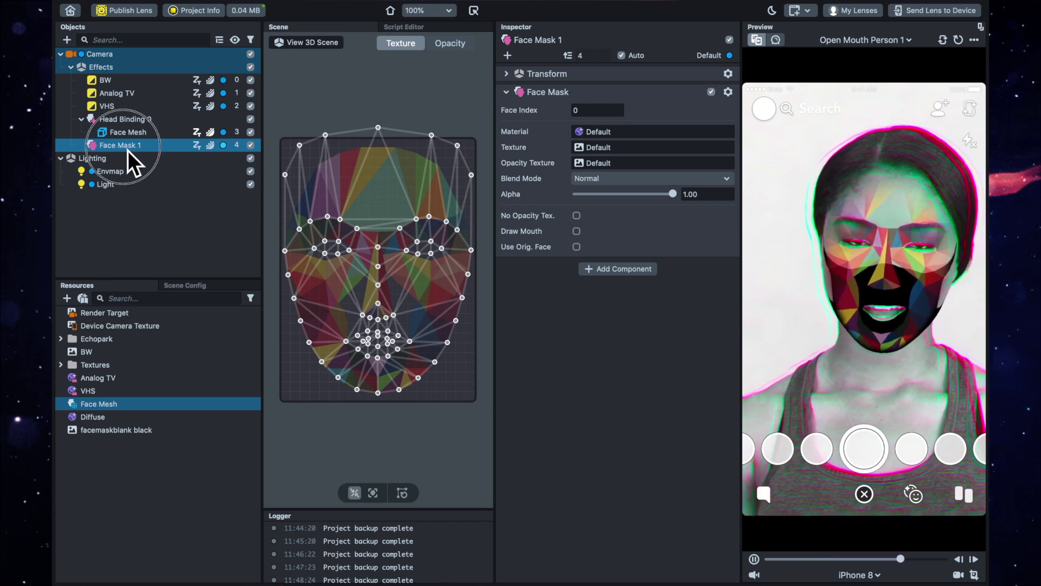
drag(128, 151, 122, 116)
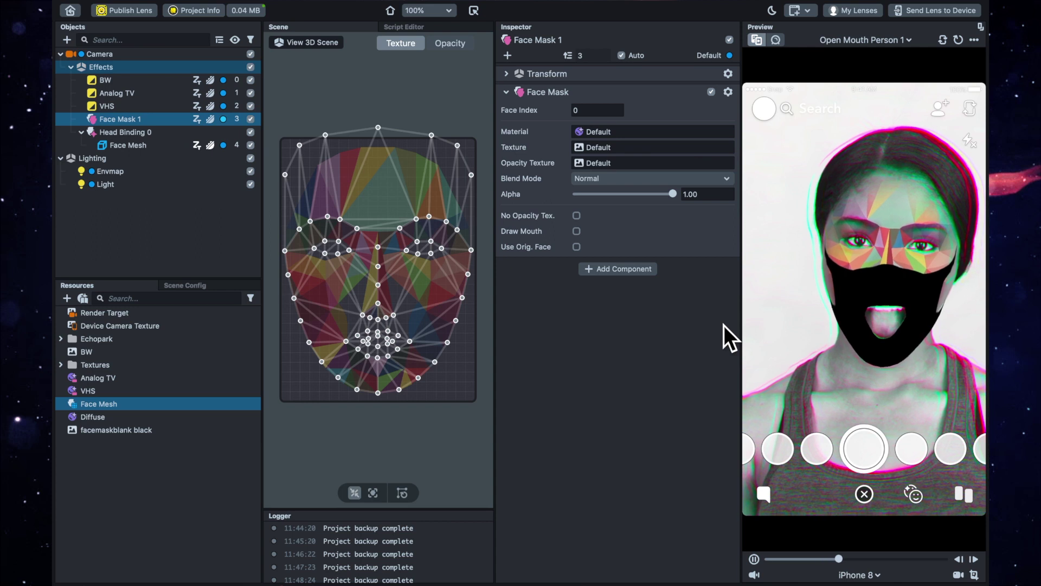
Set Face Mask 1's Texture to facemaskblank black and uncheck Head Binding 0.
drag(172, 340, 601, 157)
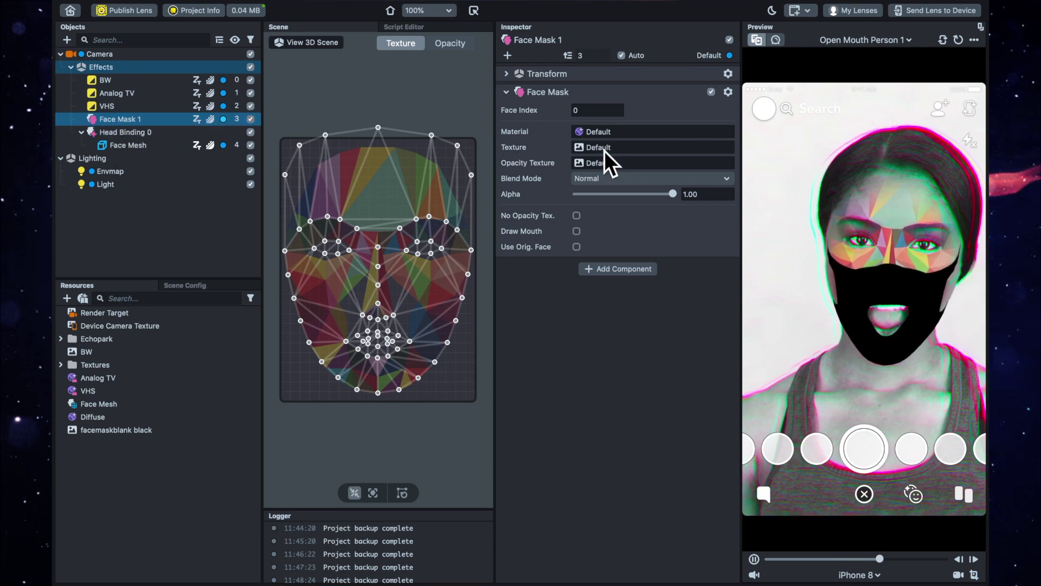
click(606, 152)
click(604, 152)
click(483, 234)
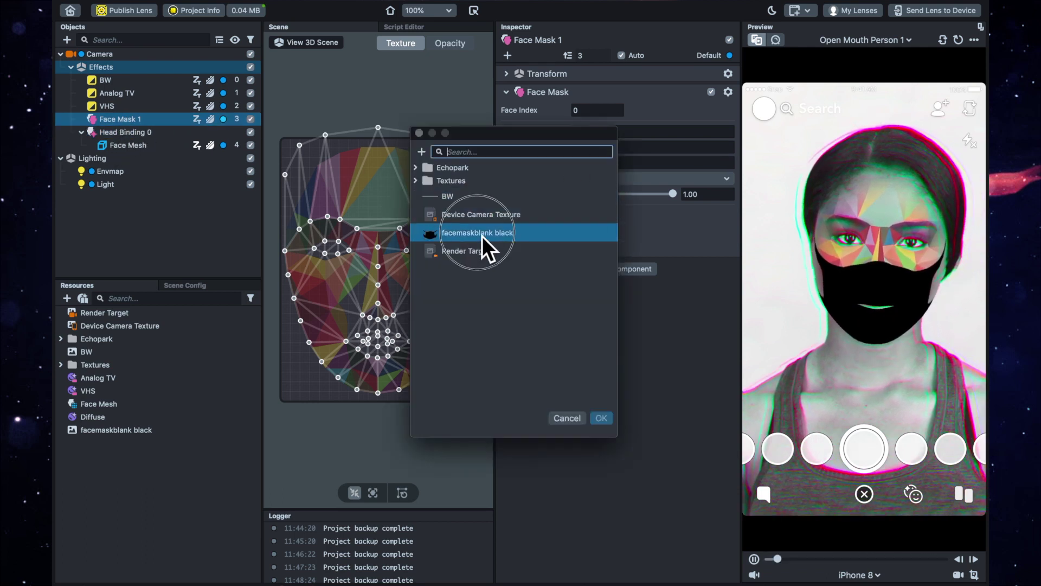
click(601, 419)
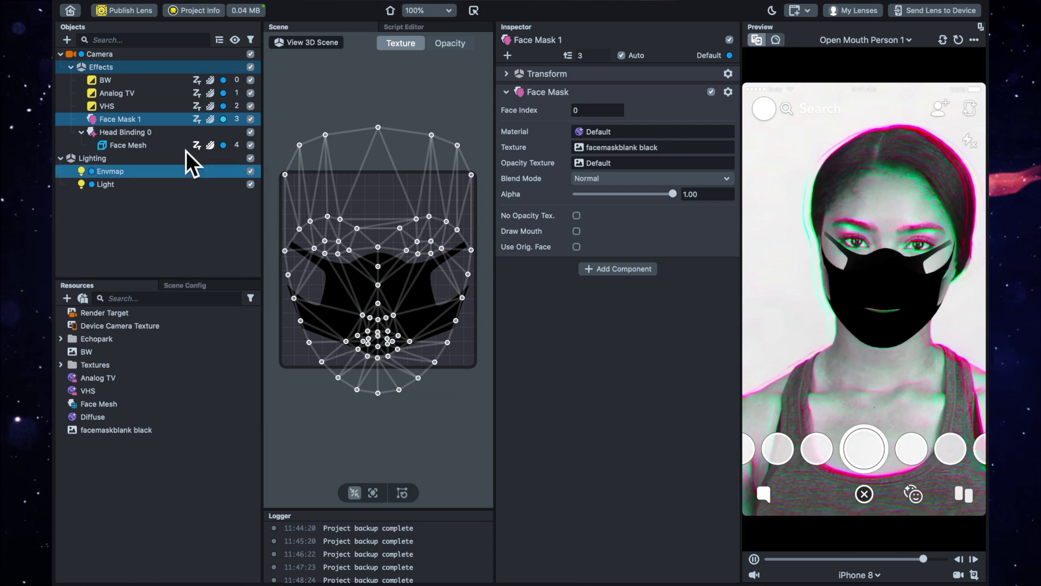
click(255, 136)
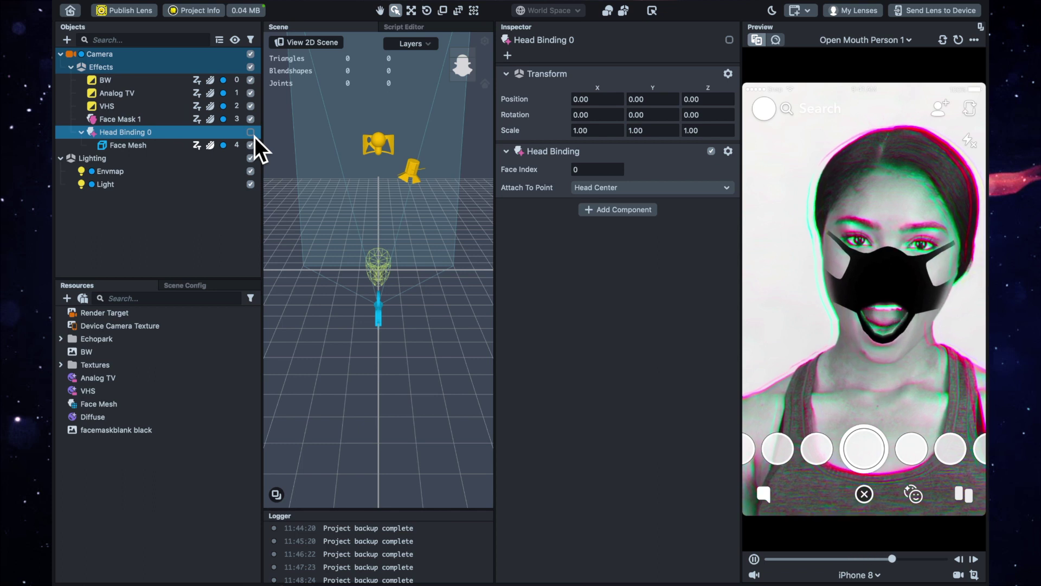
Enlarge Face Mask 1's mesh upward and outward, raising its upper and lower-right vertices.
click(135, 122)
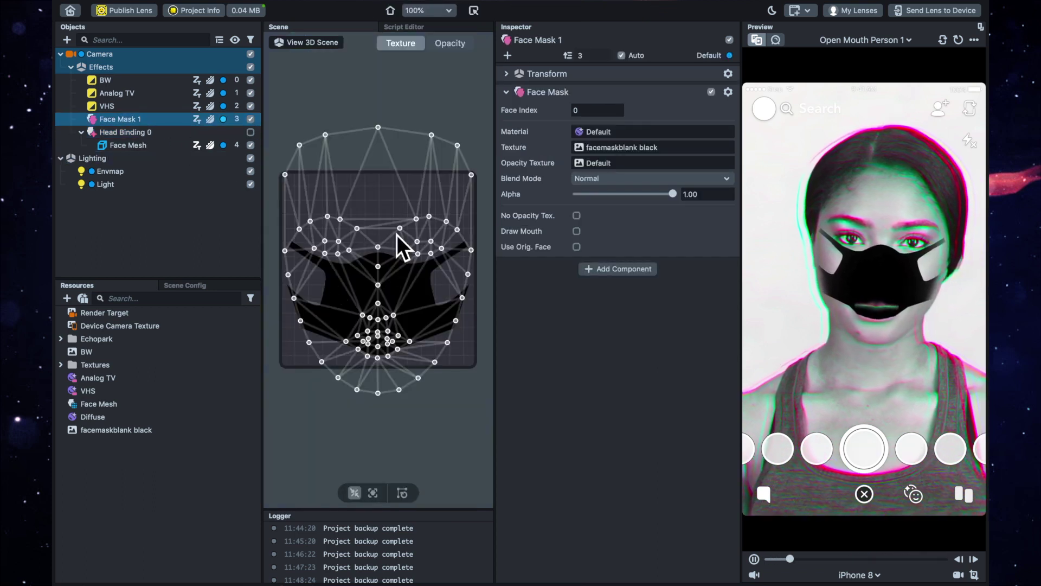
scroll(386, 268, down, 2)
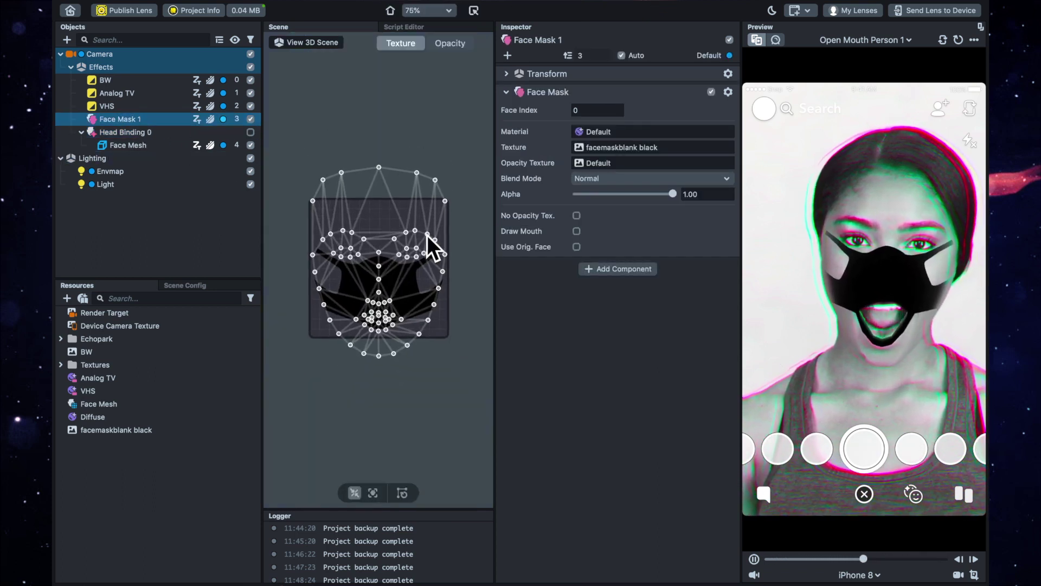
drag(460, 154, 296, 370)
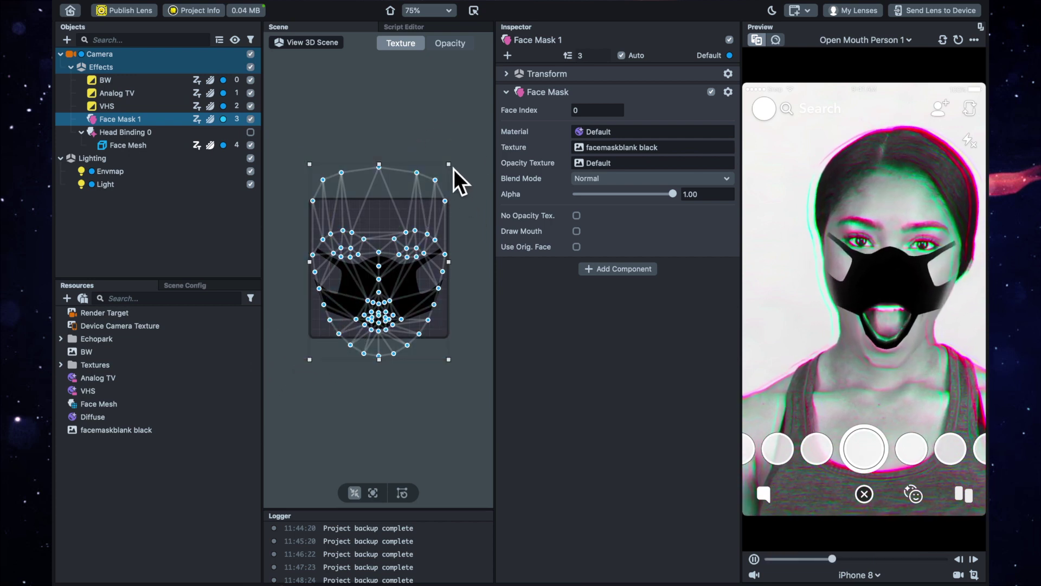
drag(454, 168, 525, 96)
drag(326, 126, 272, 87)
scroll(373, 237, down, 3)
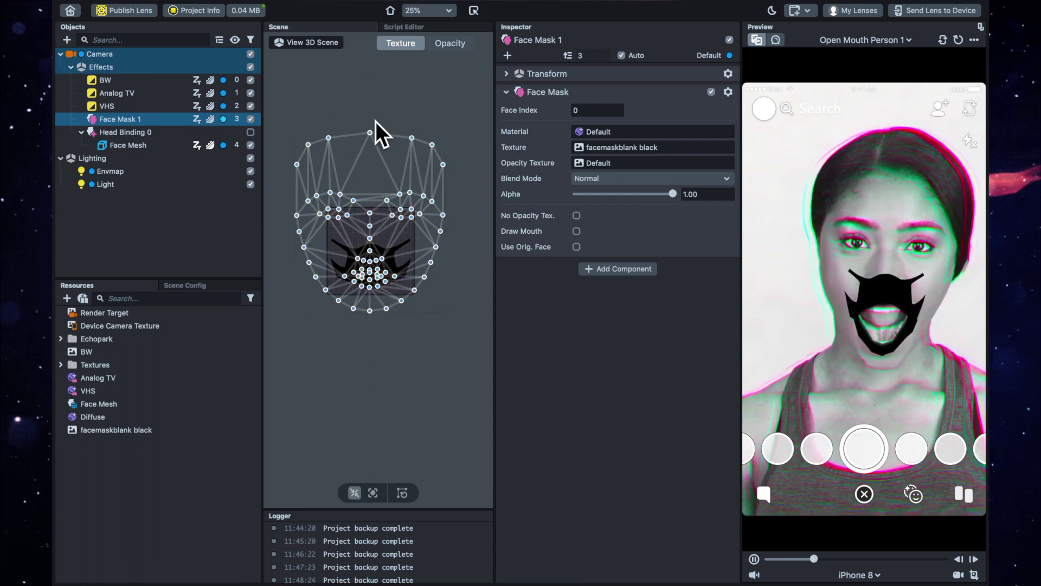
drag(450, 120, 293, 233)
drag(383, 232, 386, 166)
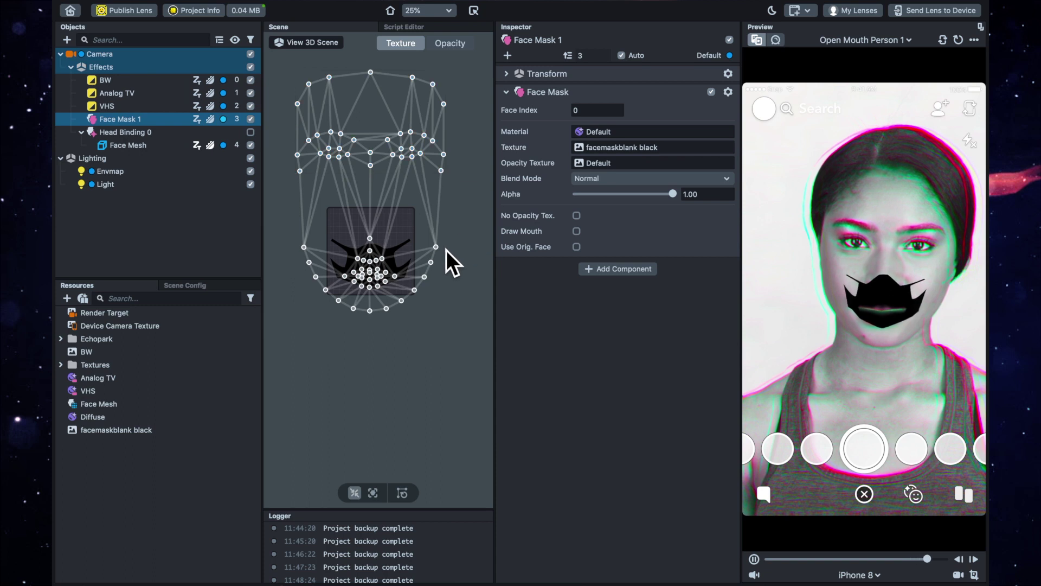
drag(440, 251, 475, 167)
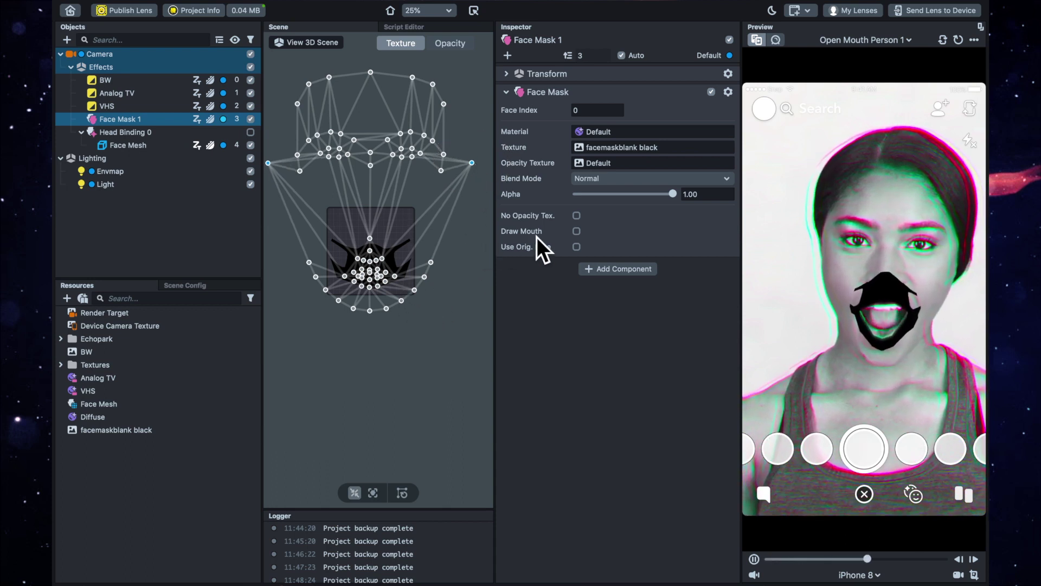
Enable No Opacity Tex. and Draw Mouth, then raise the mouth vertices to fit the mouth.
click(578, 218)
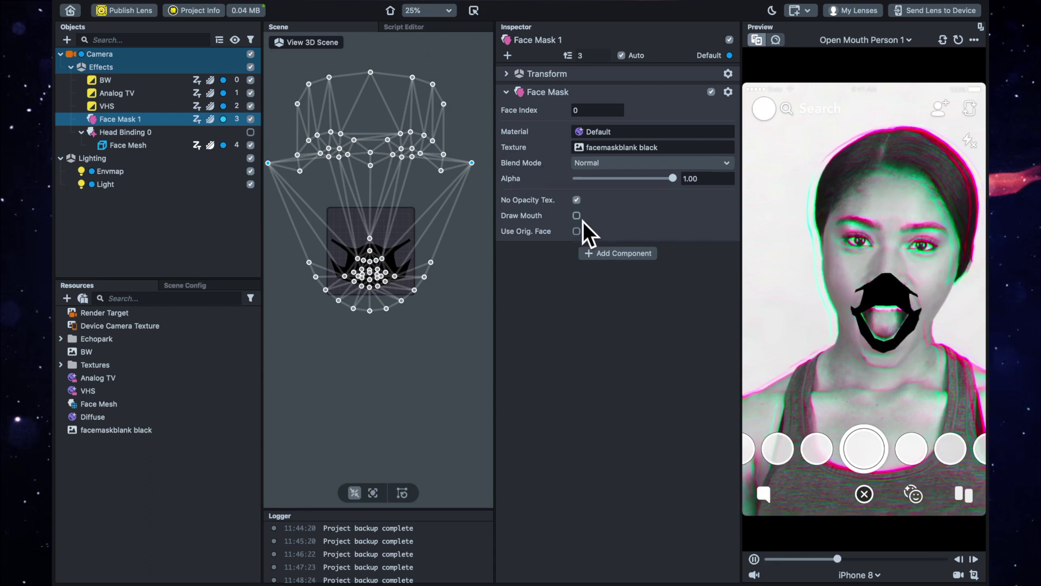
click(578, 217)
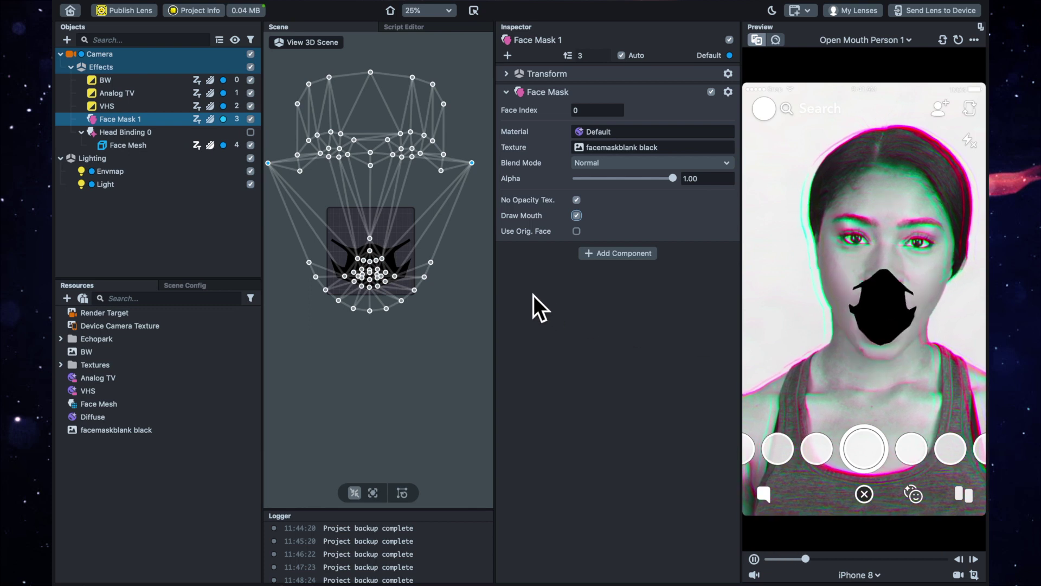
drag(374, 243, 373, 198)
drag(377, 250, 371, 203)
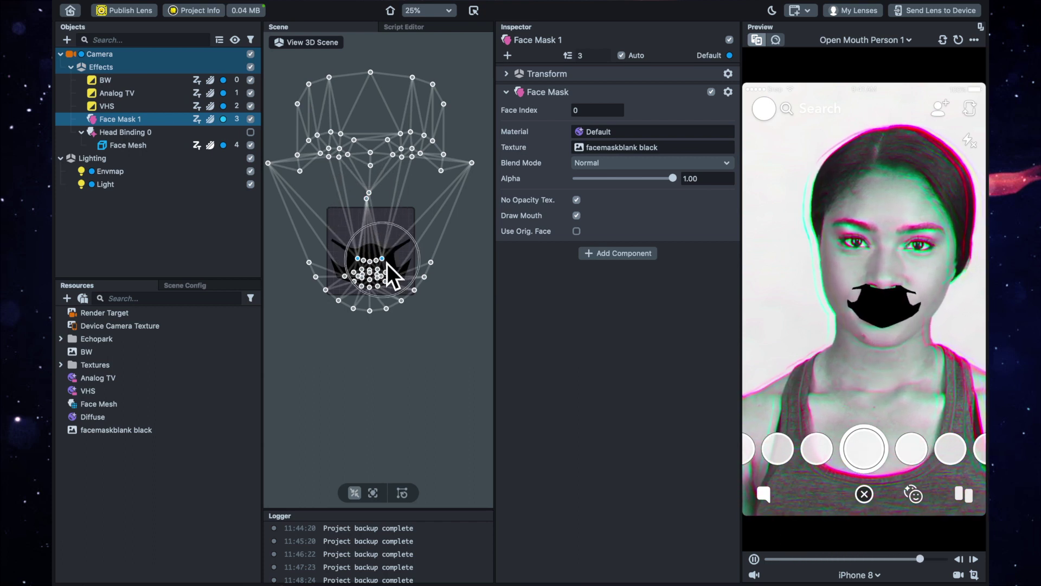
drag(386, 263, 402, 217)
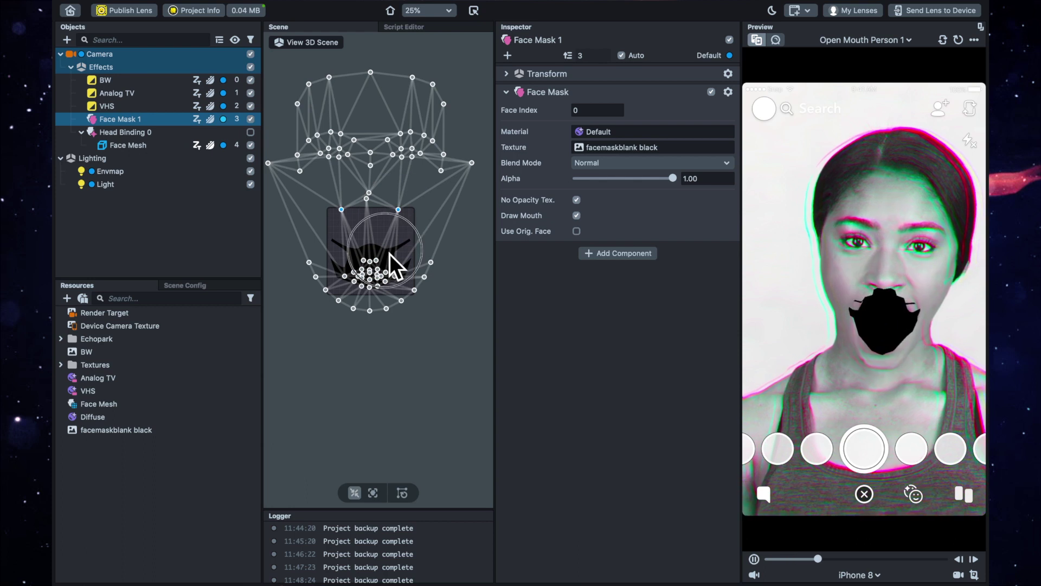
drag(366, 265, 380, 225)
Enable the black face mesh Head Binding 0 and move it directly under BW.
click(251, 133)
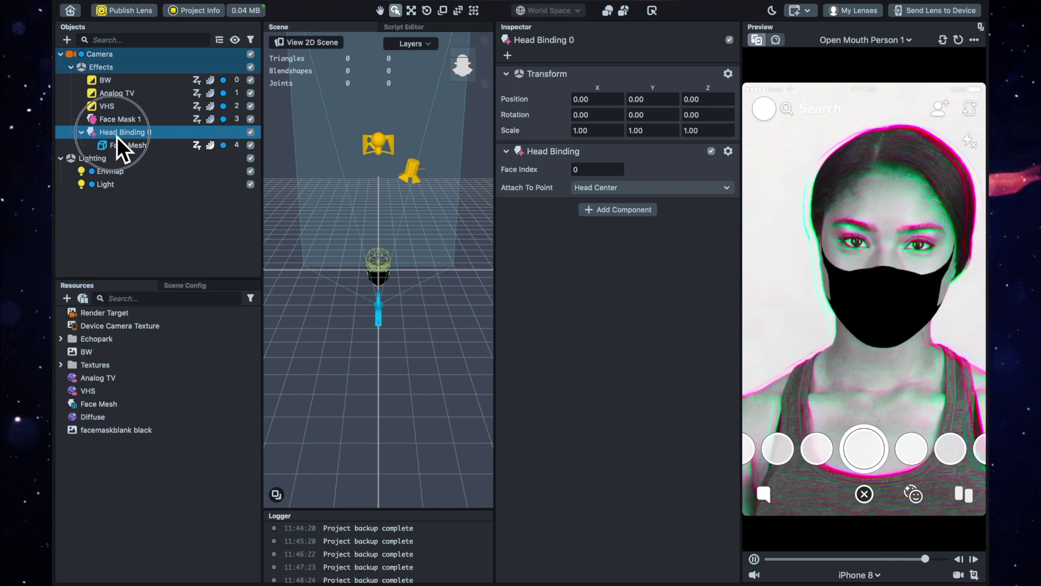
drag(116, 137, 119, 91)
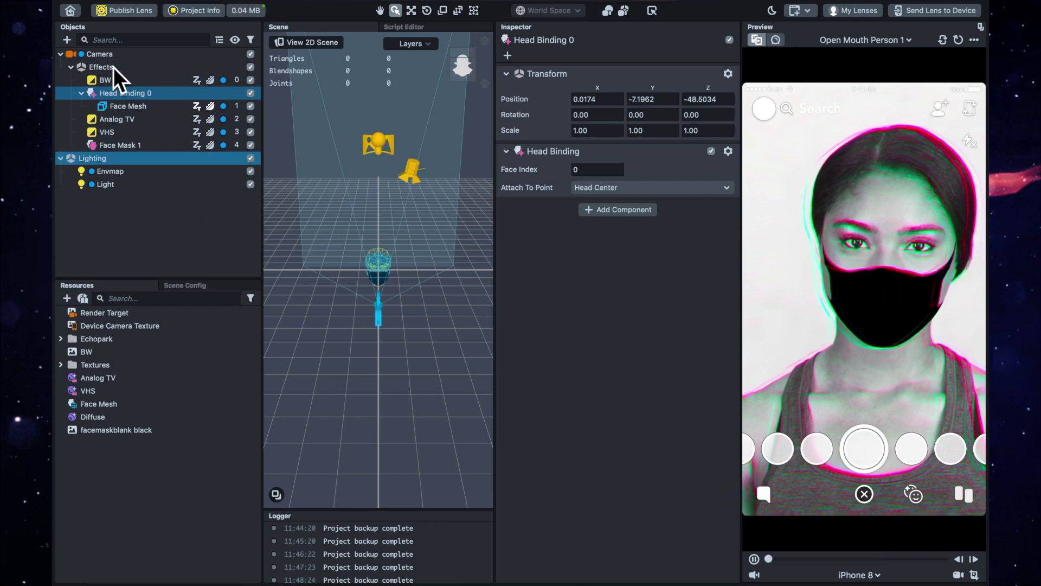
Add a full-frame Screen Image object to the scene.
click(69, 41)
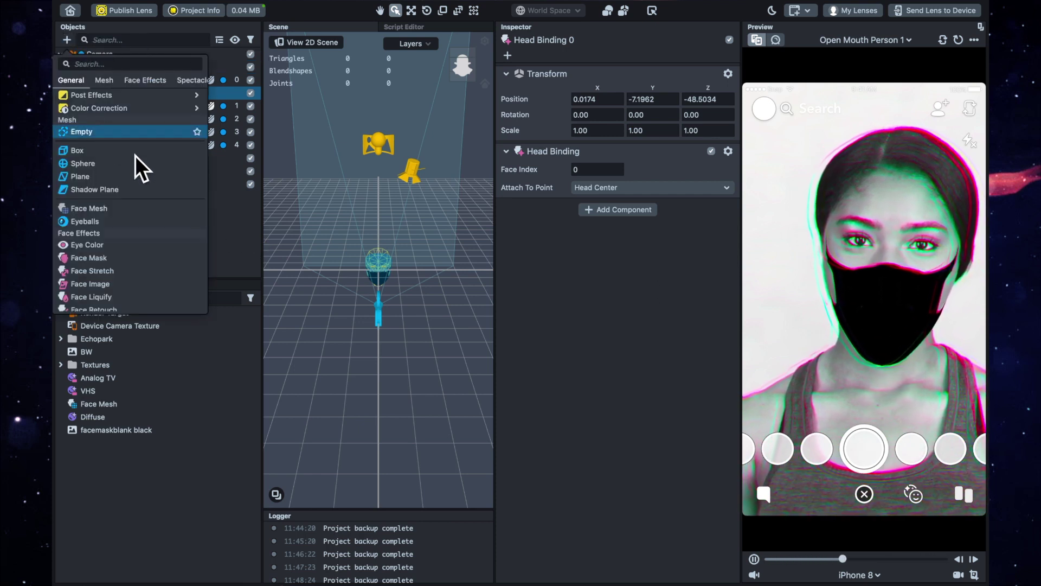
scroll(138, 141, up, 3)
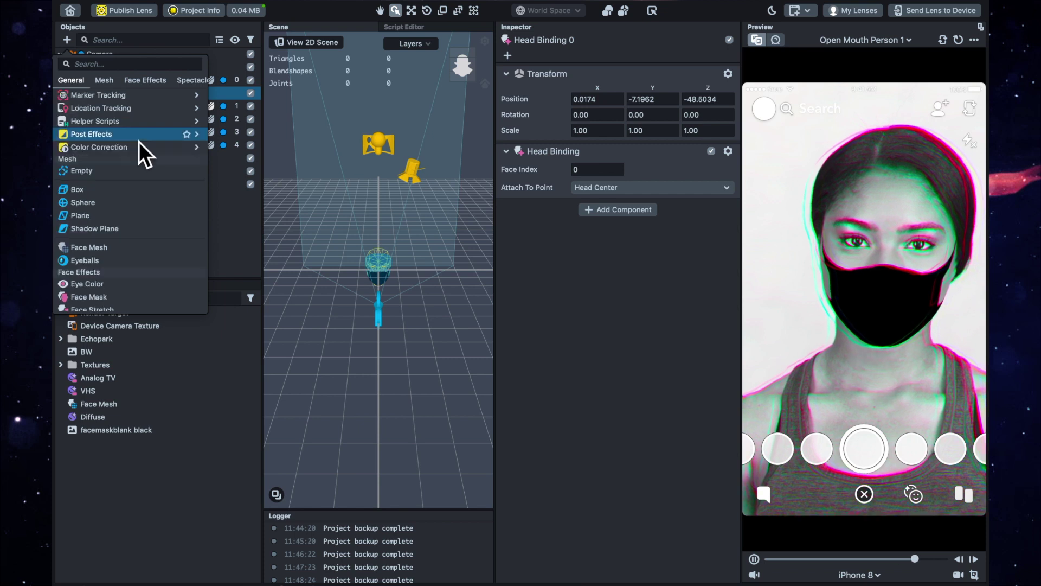
scroll(139, 141, up, 5)
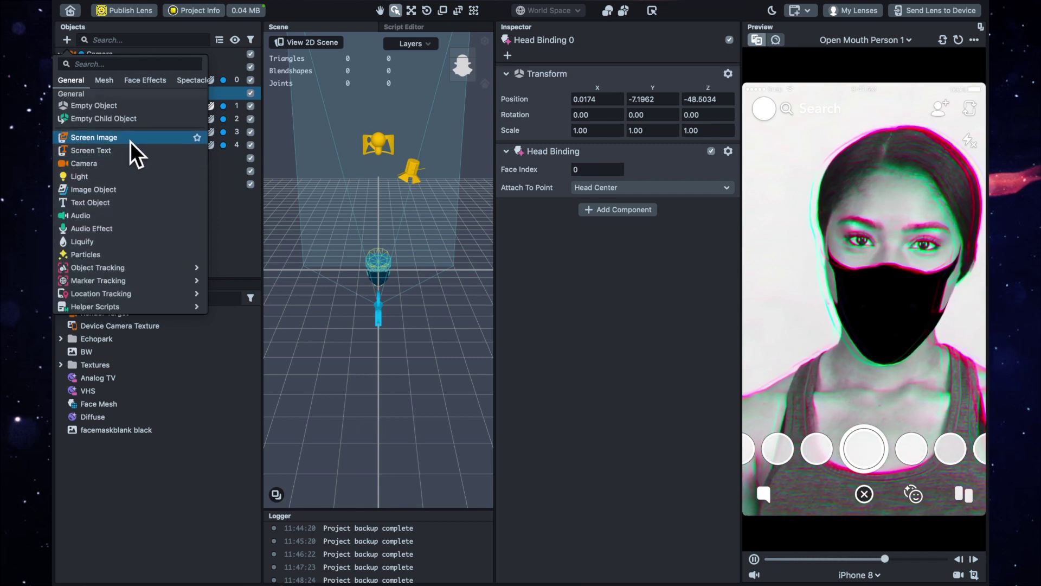
click(130, 139)
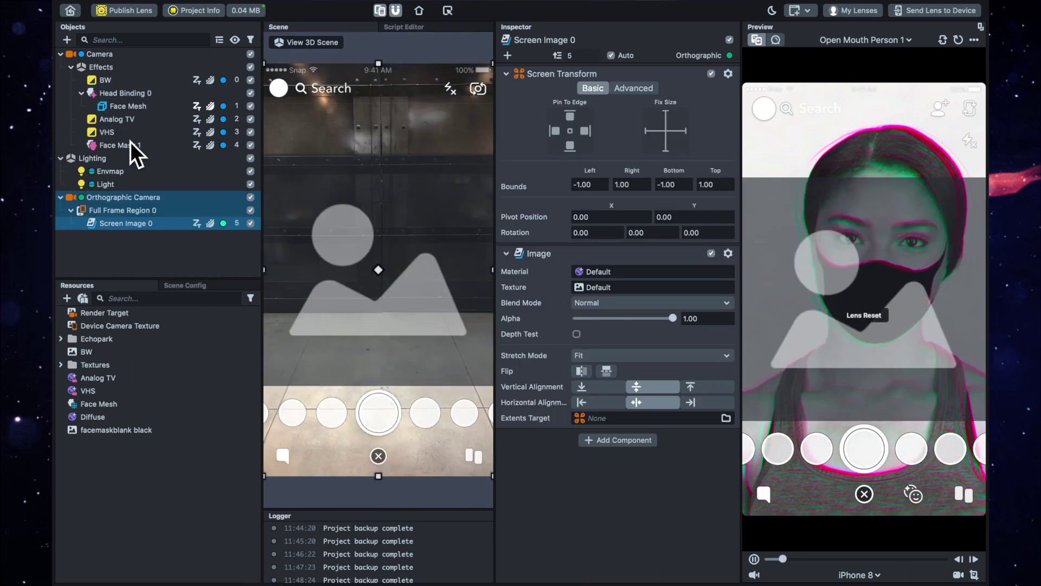
scroll(349, 252, down, 5)
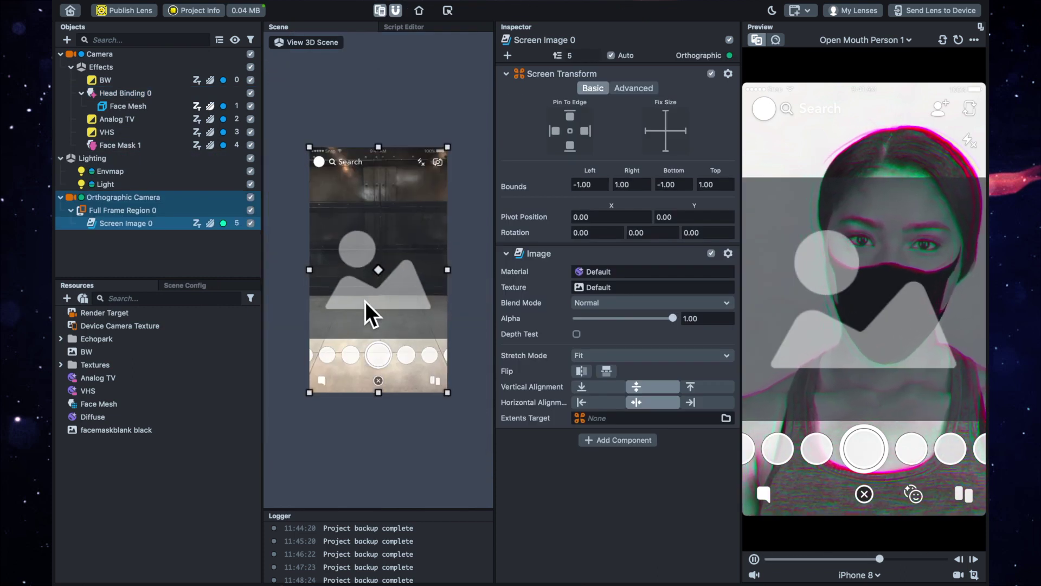
scroll(366, 301, up, 2)
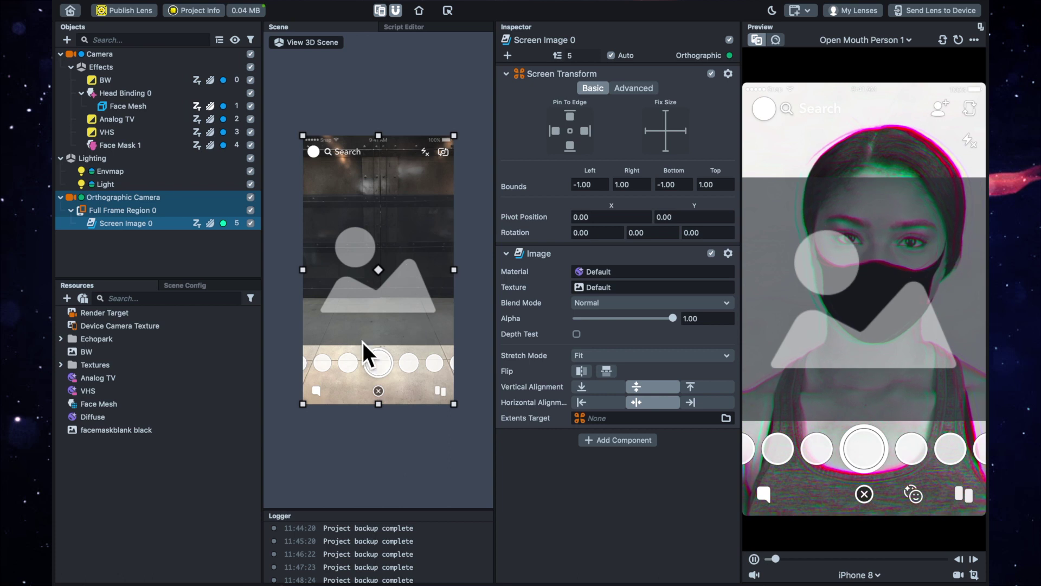
Assign the screen image a newly created Diffuse 2 material.
click(604, 272)
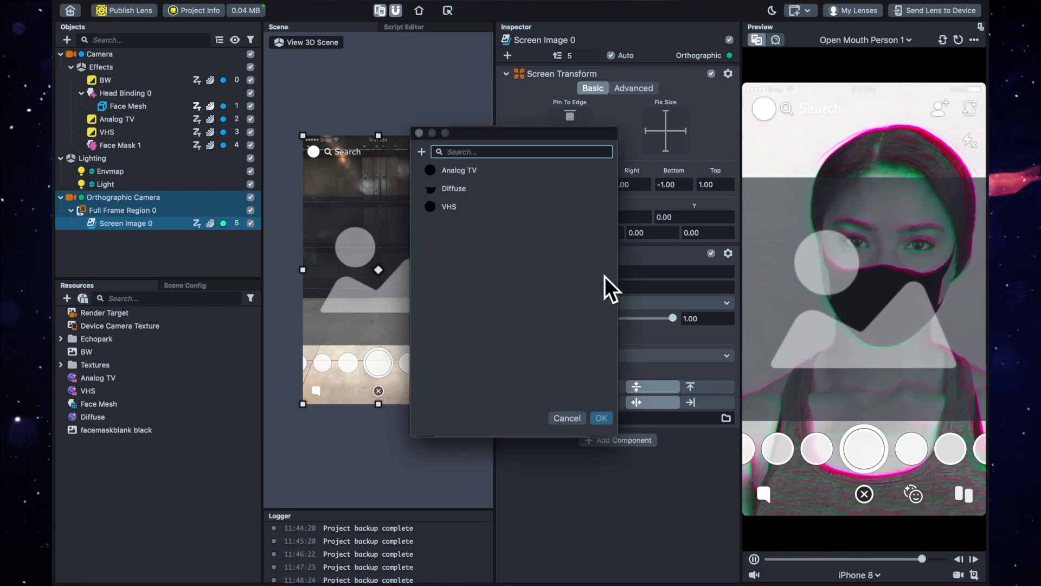
click(460, 187)
click(421, 151)
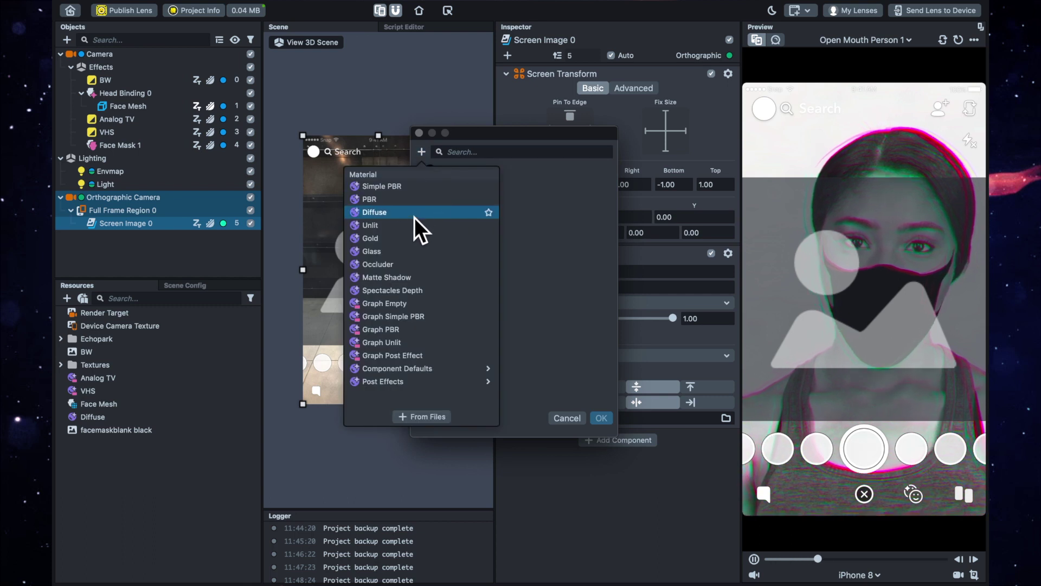
click(598, 292)
click(602, 419)
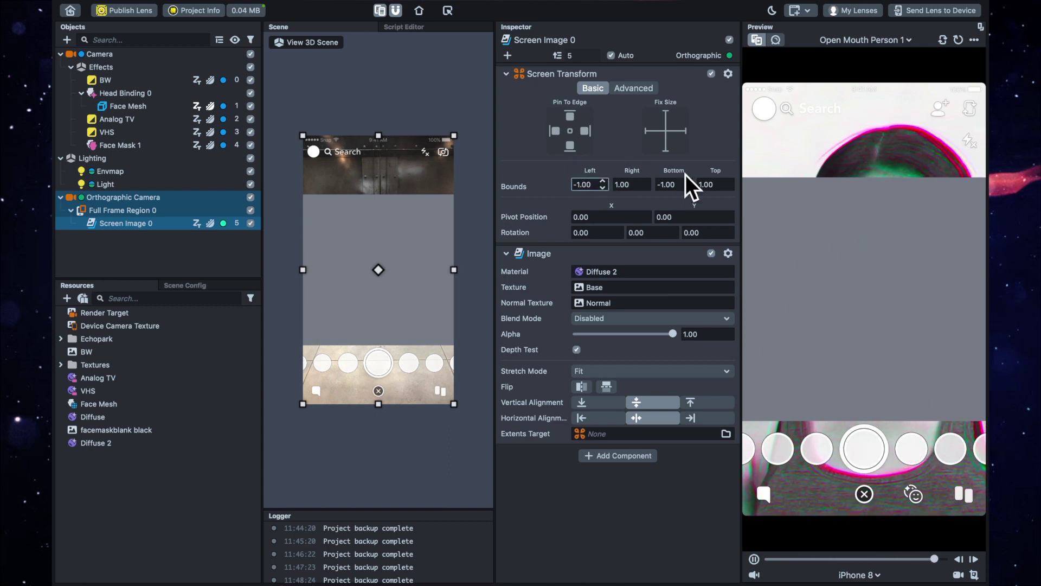
Set Screen Image 0's bounds to Left -2, Right 2, Bottom -2 and Top 2.
key(BackSpace)
text(2)
key(Return)
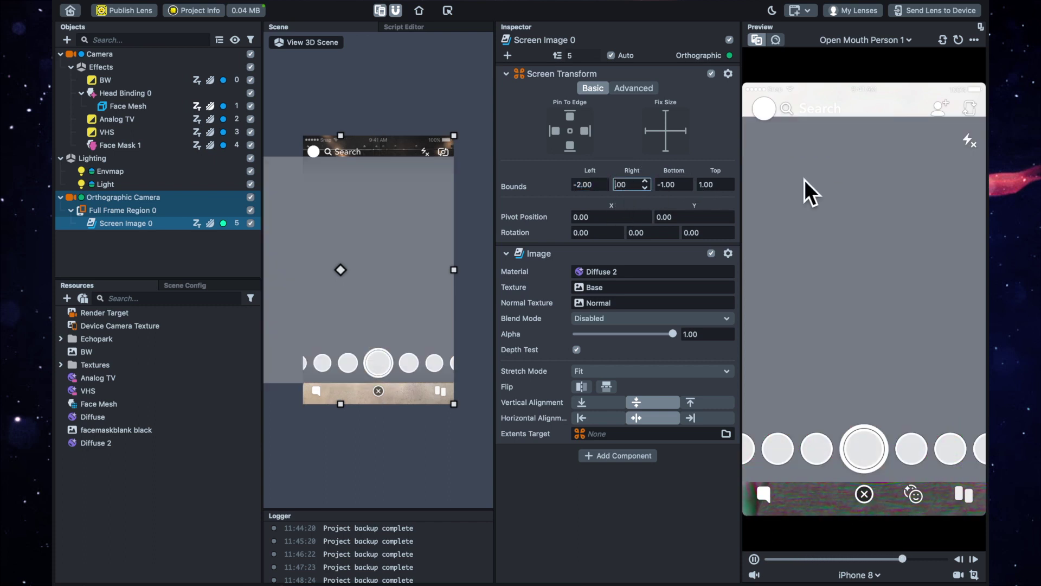
text(2)
key(Return)
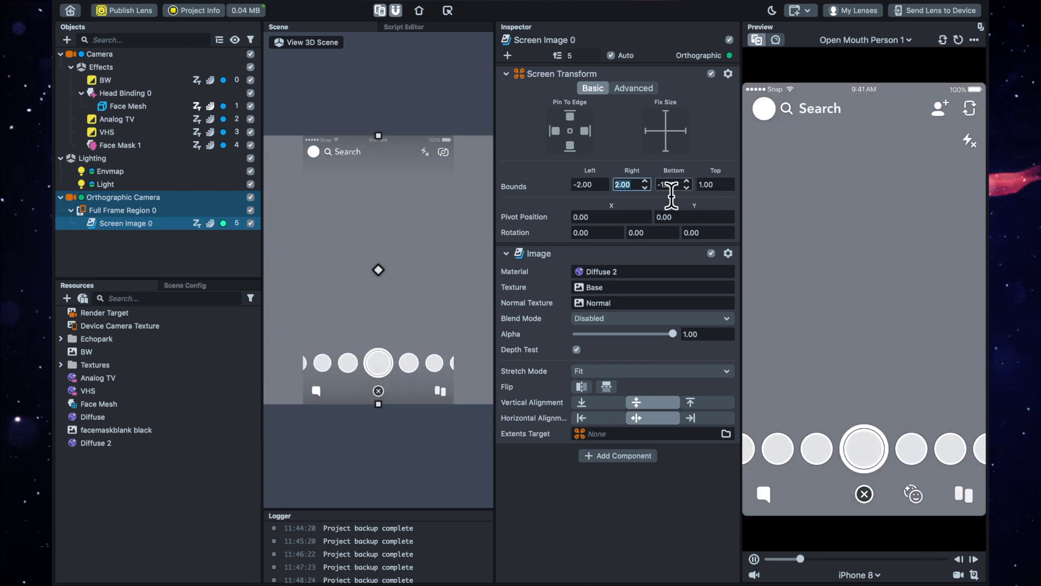
text(2)
key(Return)
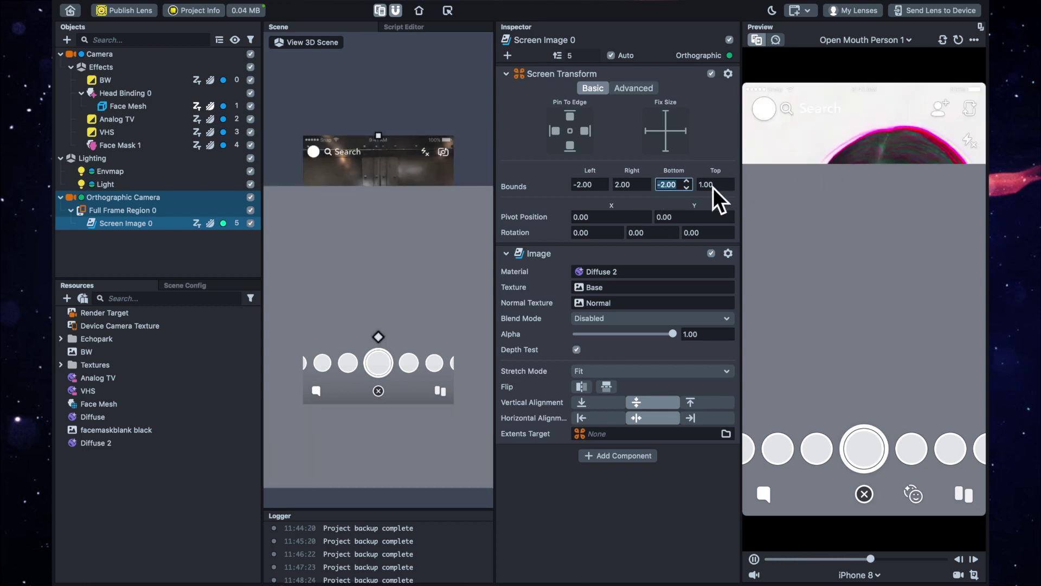
click(706, 184)
text(2)
key(Return)
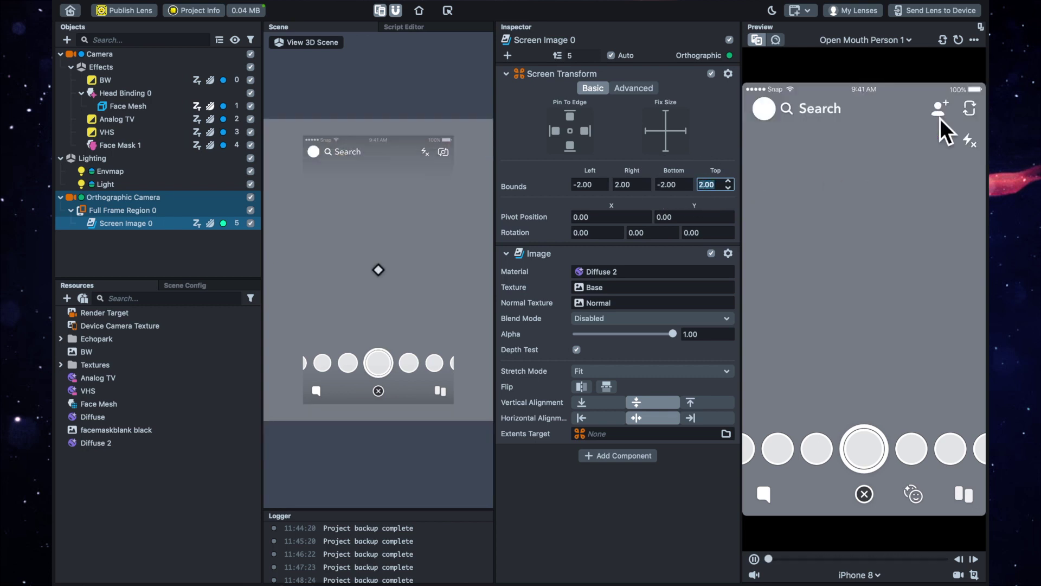
scroll(455, 298, down, 5)
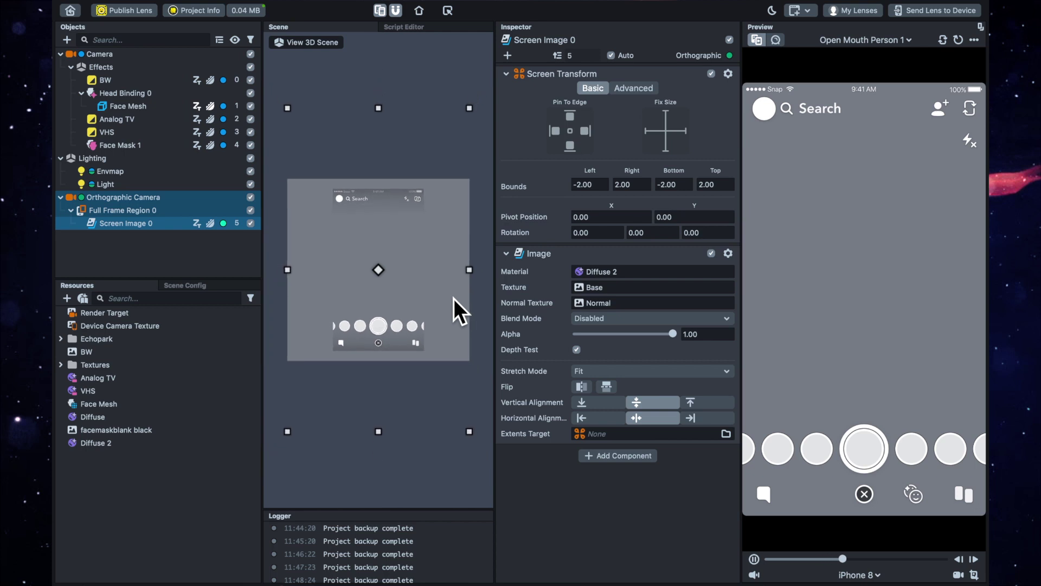
Preview the lens in Horizontal orientation, then on an iPhone X screen.
click(858, 575)
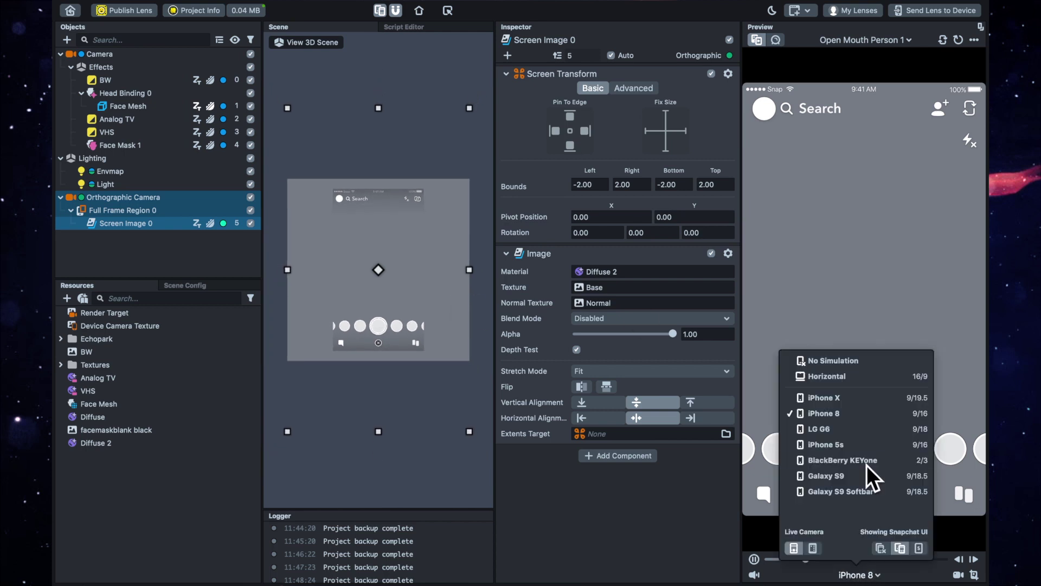
click(840, 380)
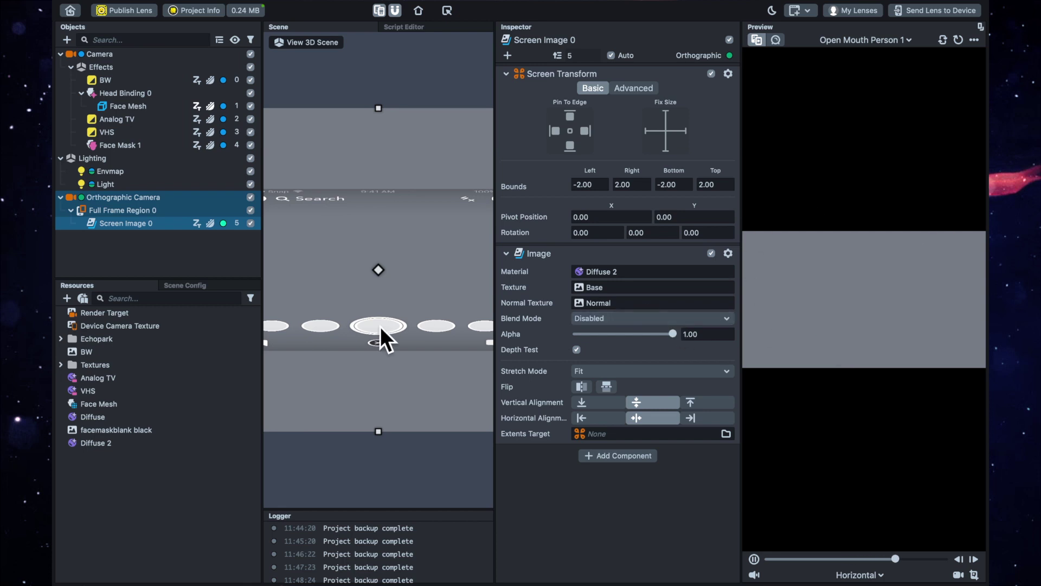
scroll(380, 327, down, 5)
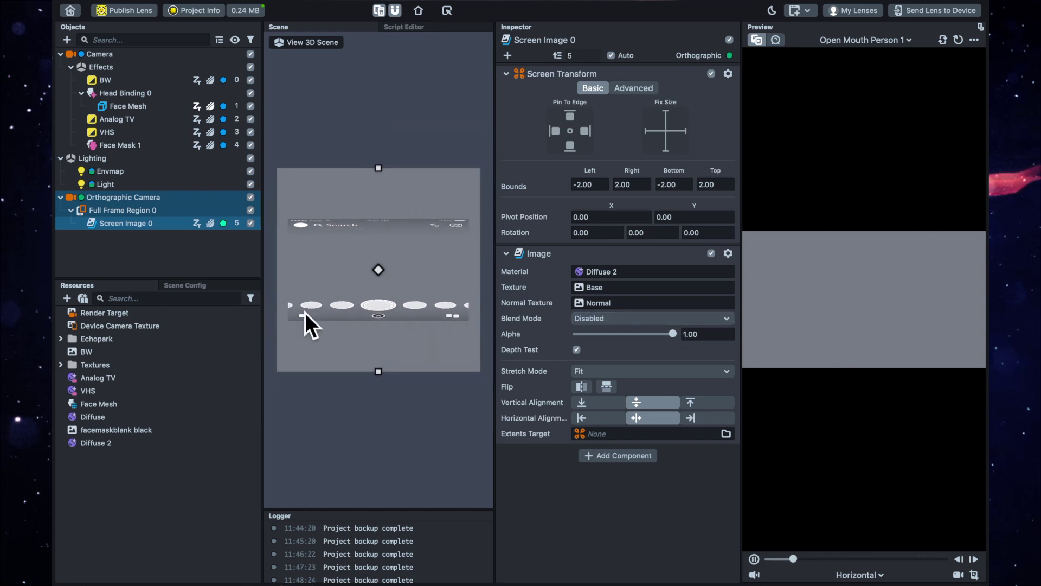
click(859, 574)
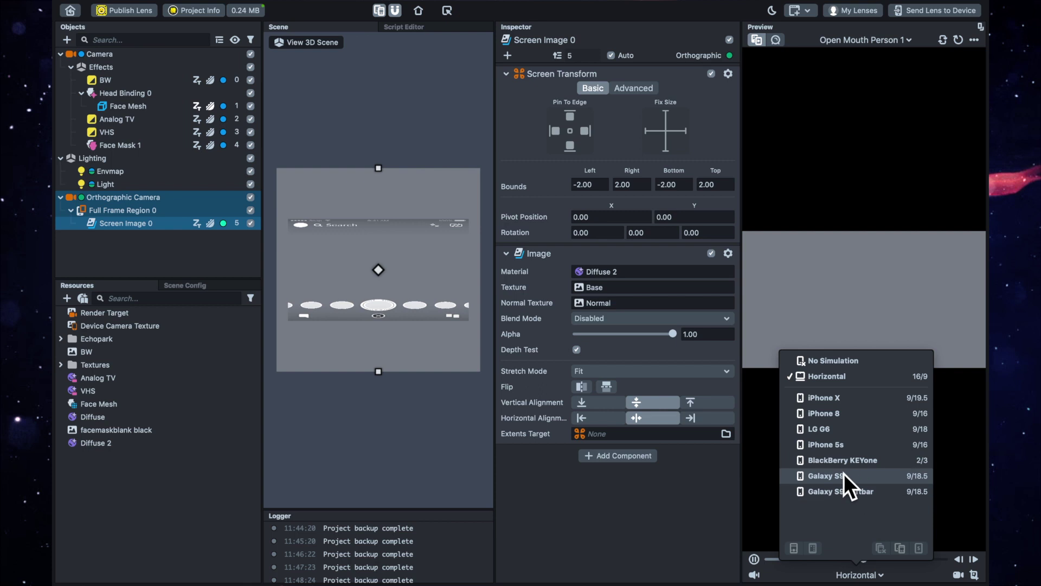
click(831, 405)
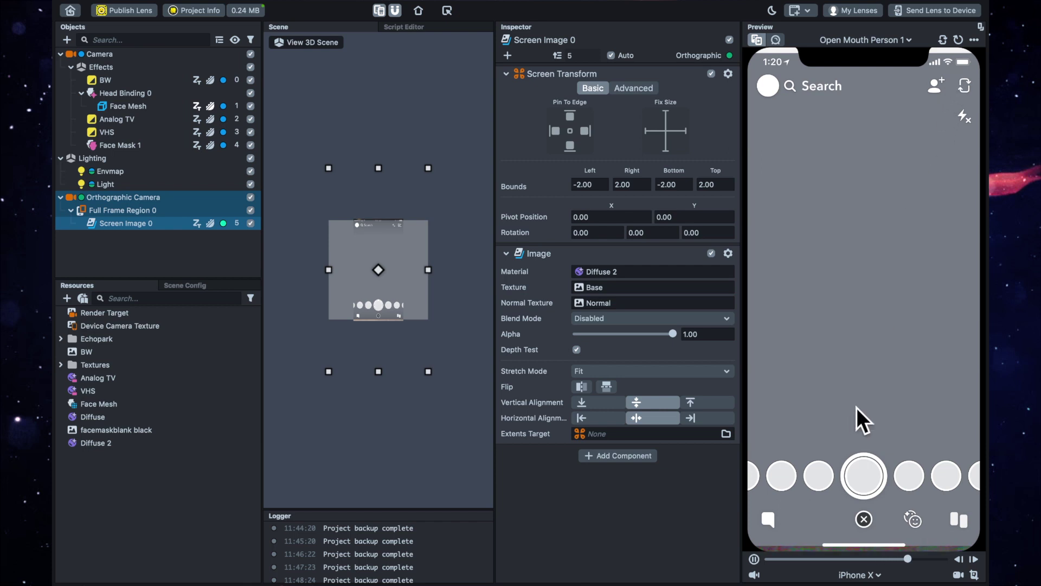
Set Screen Image 0's bottom bound to -3.00 and top bound to 3.00.
click(667, 185)
key(BackSpace)
text(3)
key(Return)
click(710, 185)
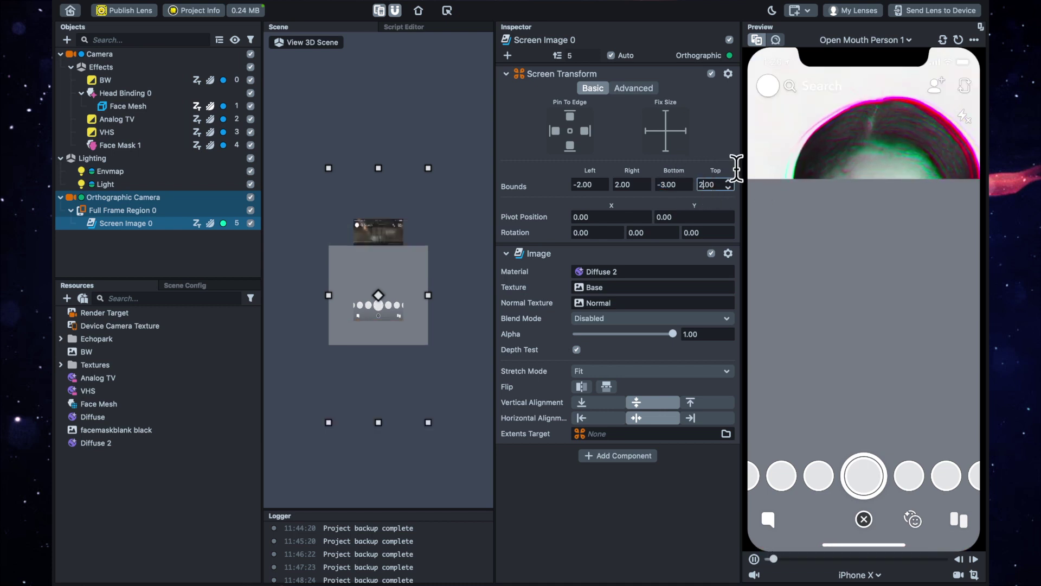
text(3)
key(Return)
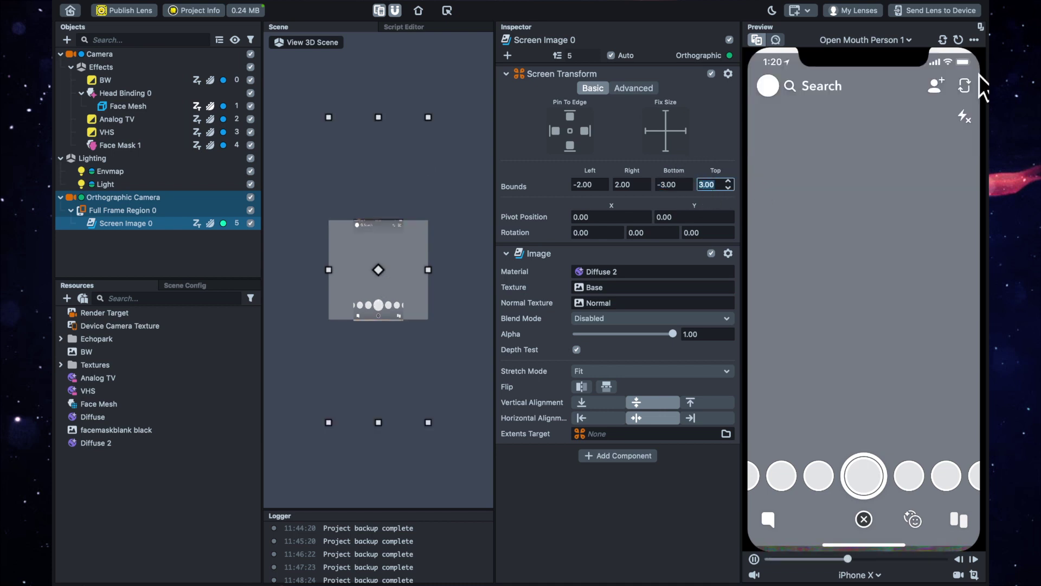
click(879, 103)
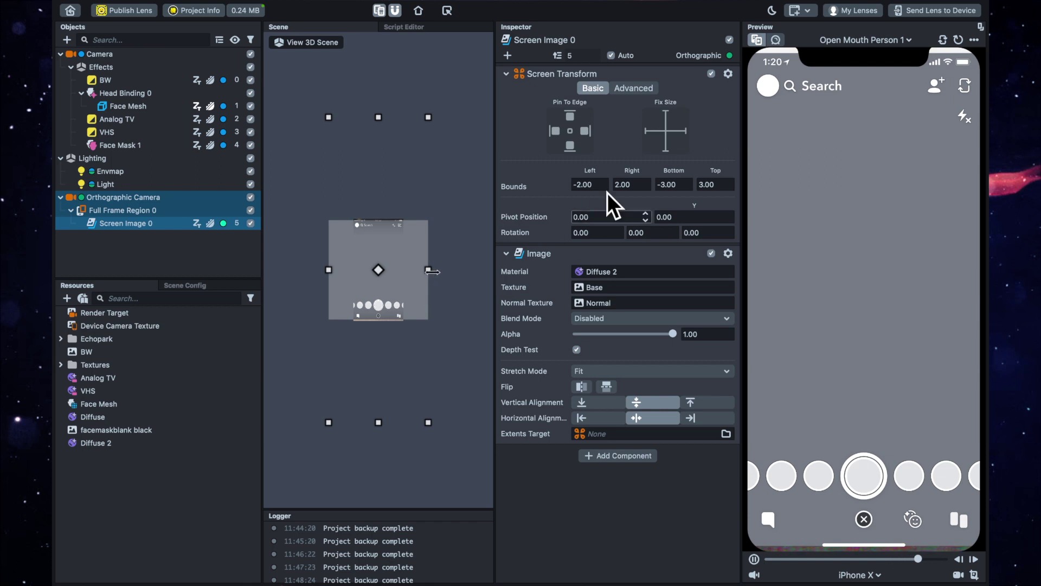
Set Screen Image 0's left bound to -3.00 and right bound to 3.00.
click(583, 187)
key(BackSpace)
text(3)
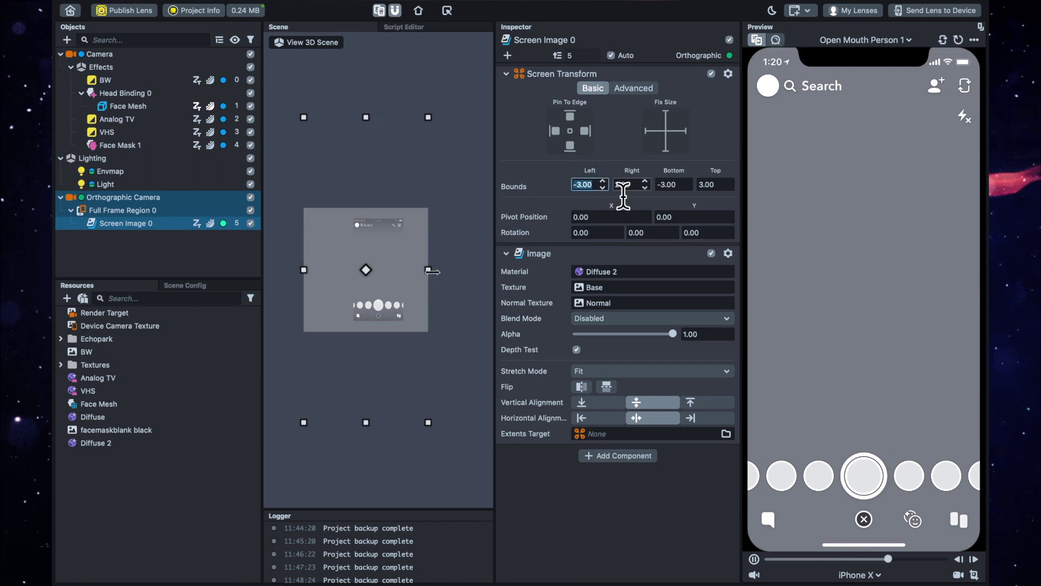
click(619, 184)
key(BackSpace)
text(3)
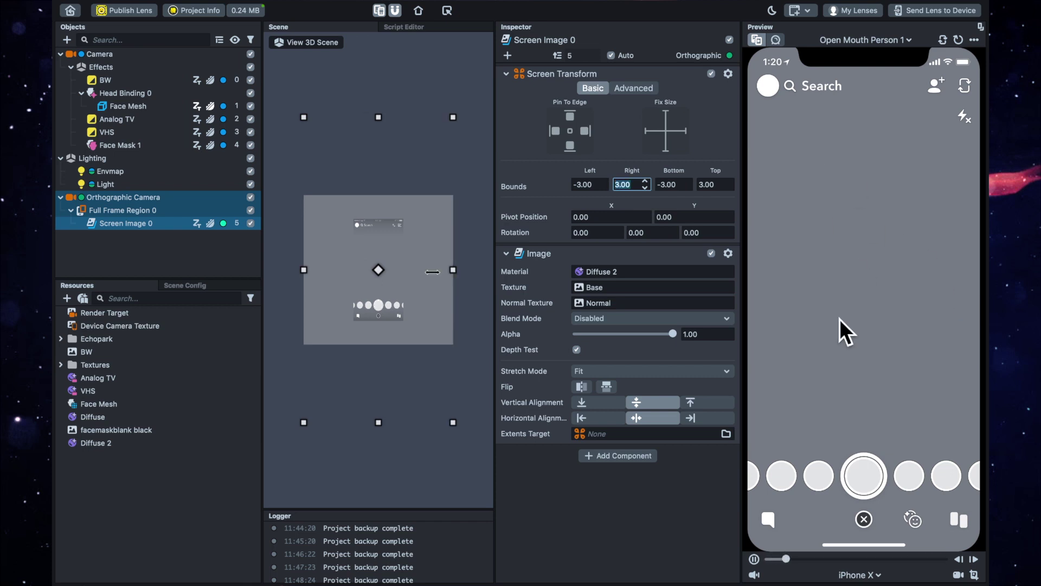
Check the preview on LG G6, Horizontal, and finally iPhone 8.
click(856, 574)
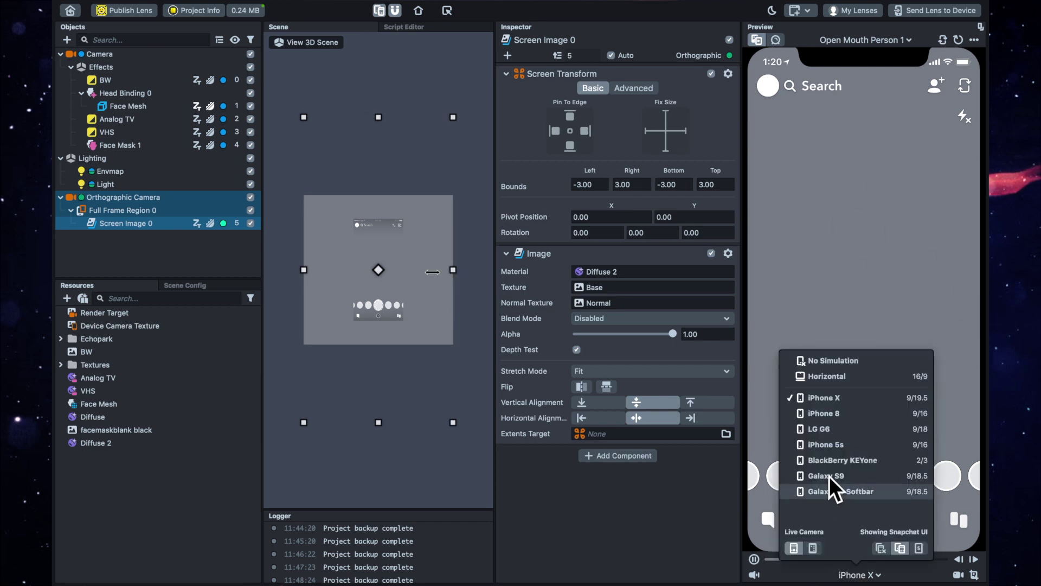
click(822, 433)
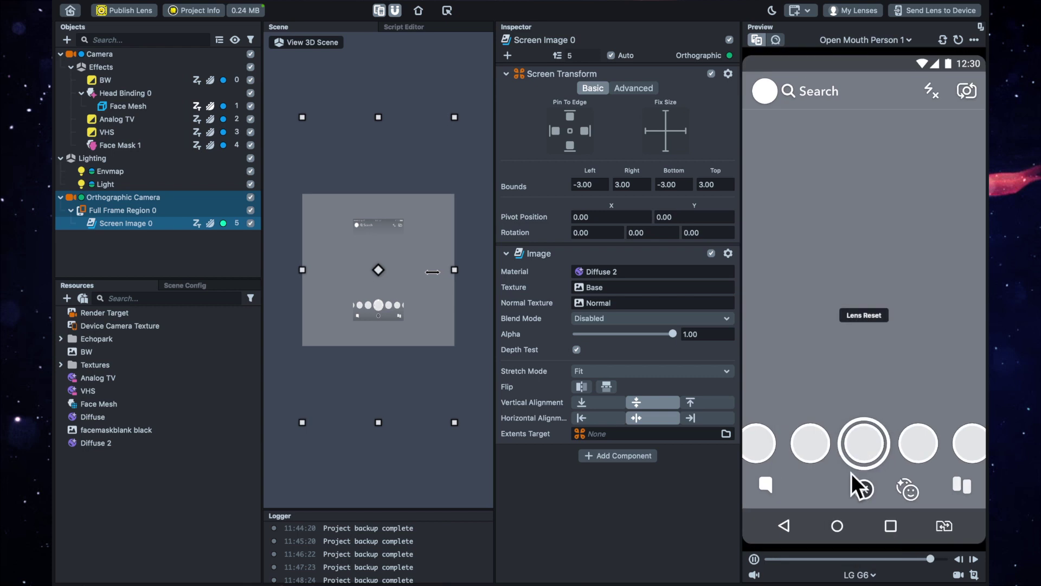
click(858, 574)
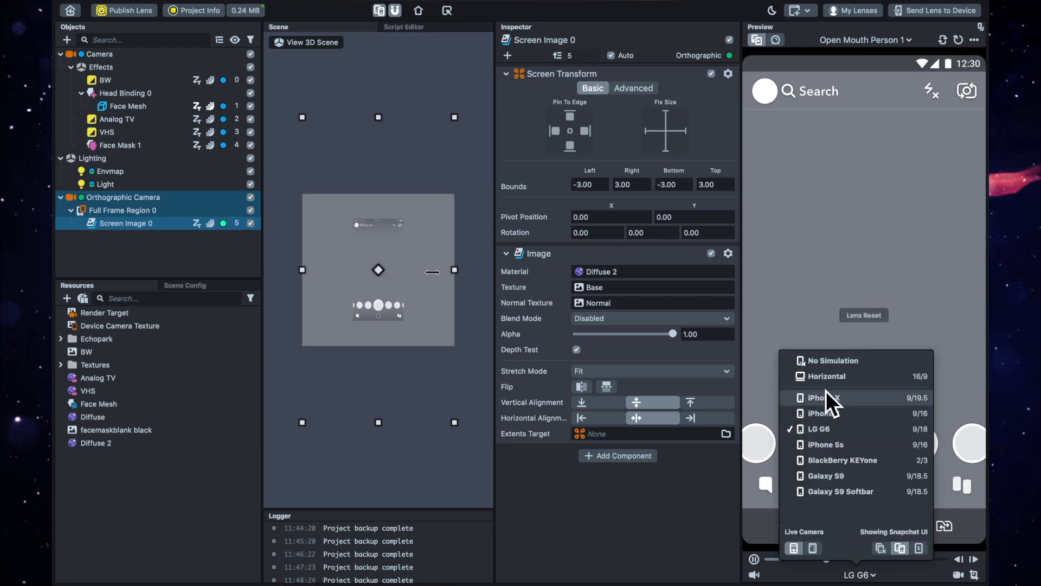
click(826, 379)
click(857, 574)
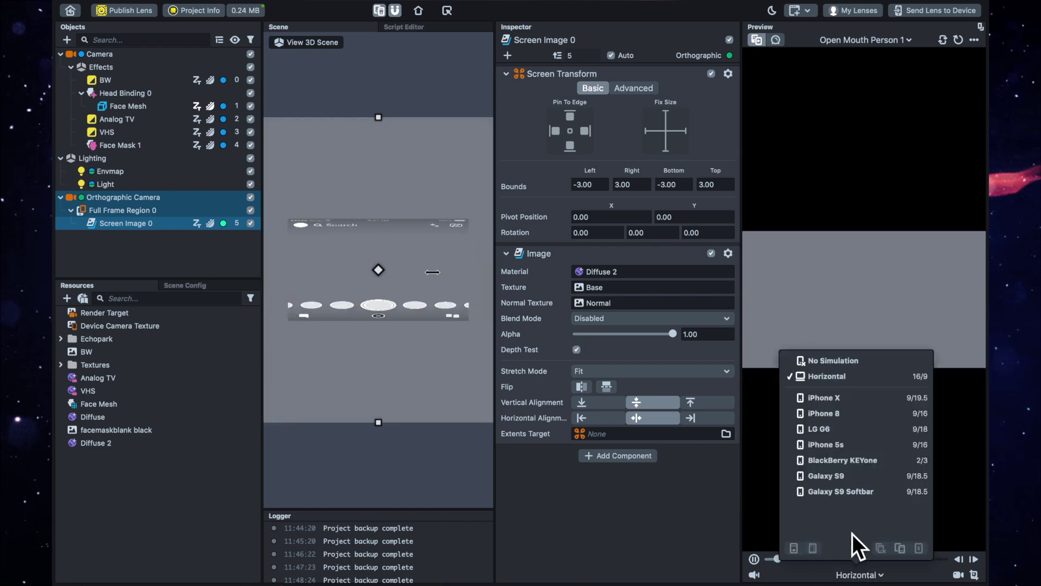
click(835, 419)
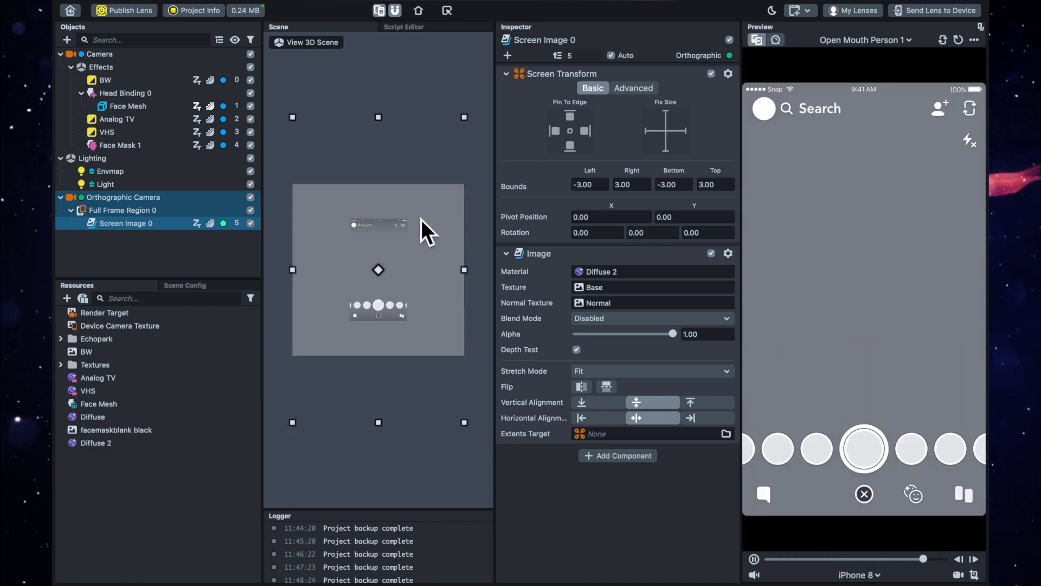
Rename the Diffuse material to 'mask mat' and Diffuse 2 to 'contrast'.
click(160, 434)
click(103, 442)
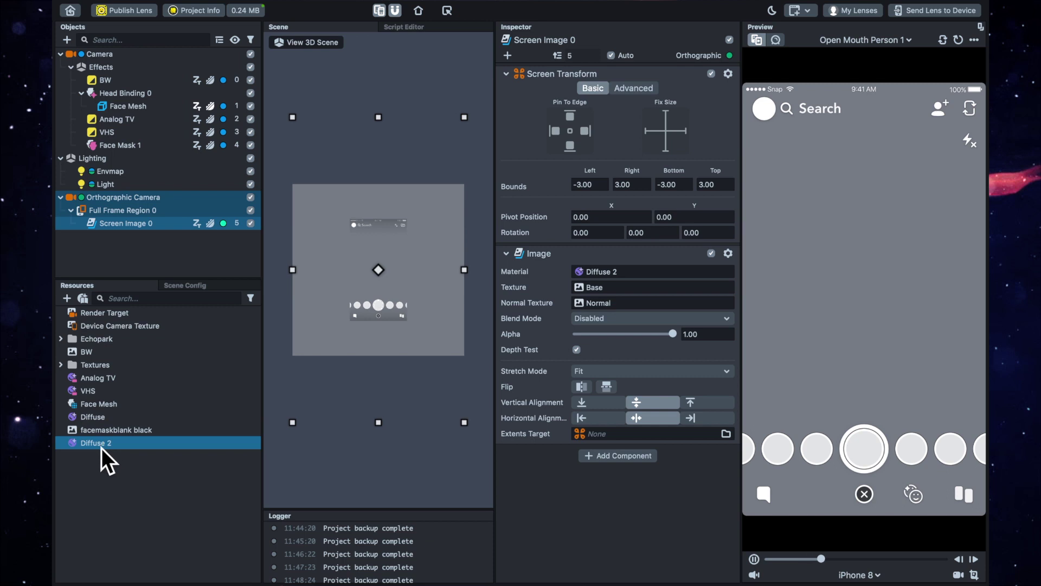
click(99, 420)
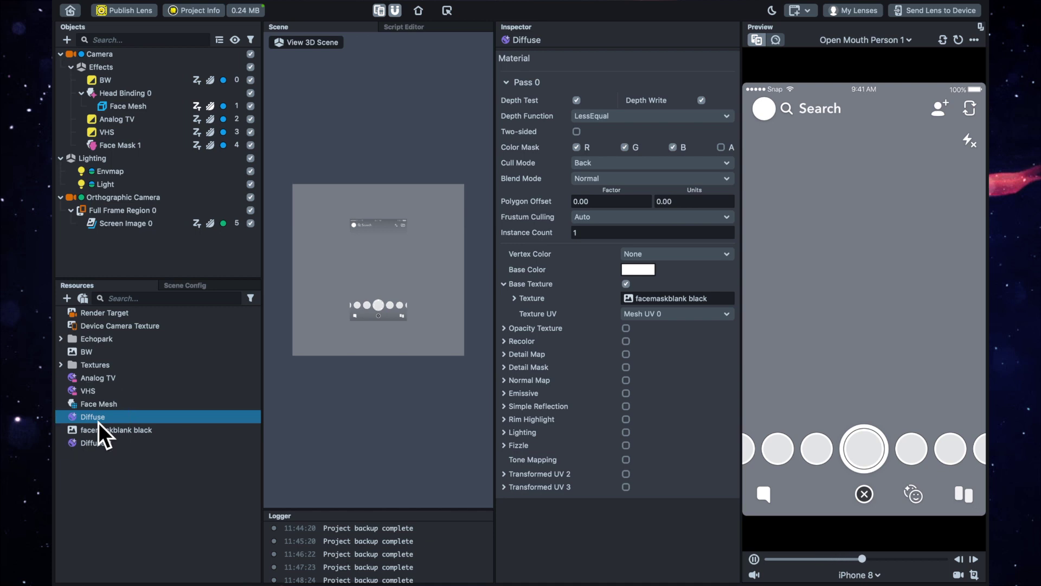
click(99, 418)
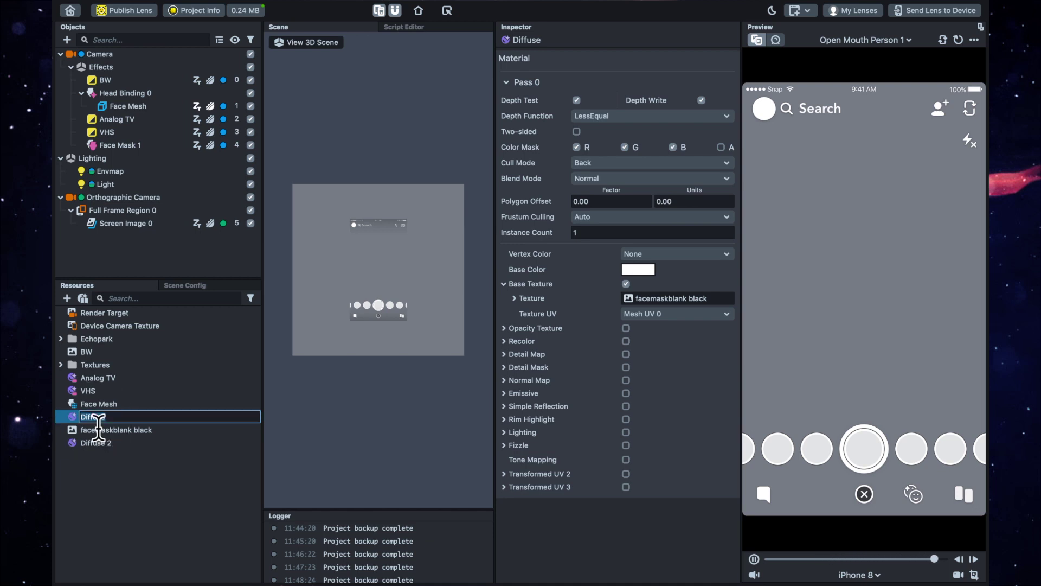
text(mask mat)
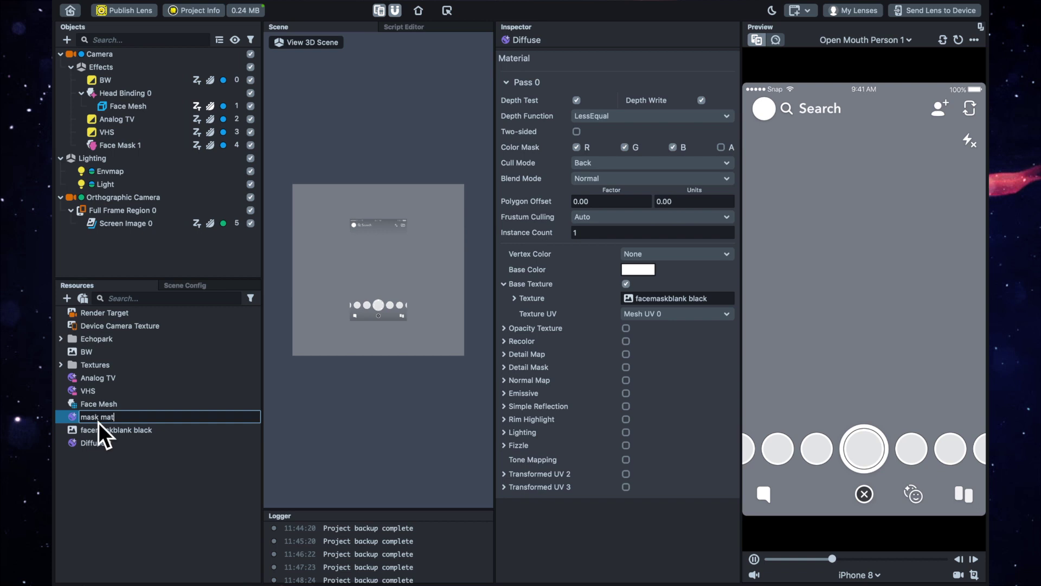
key(Return)
click(106, 443)
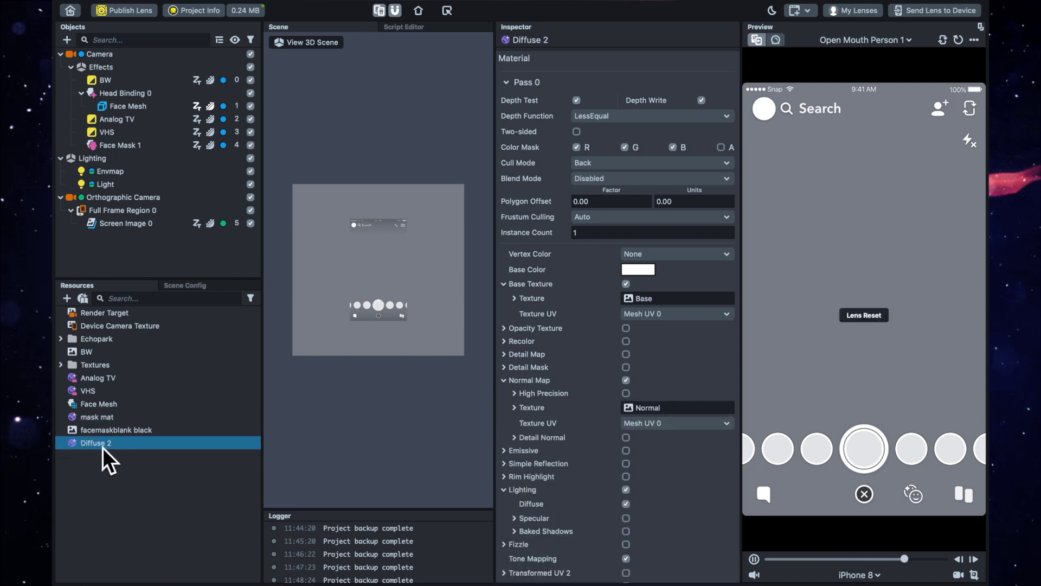
click(103, 447)
text(cont)
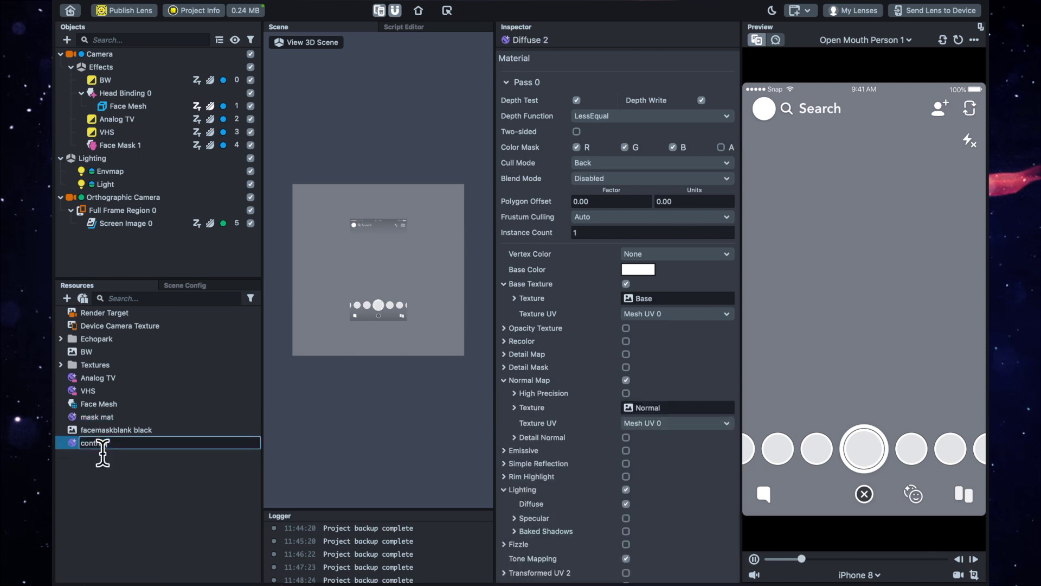
text(rast)
key(Return)
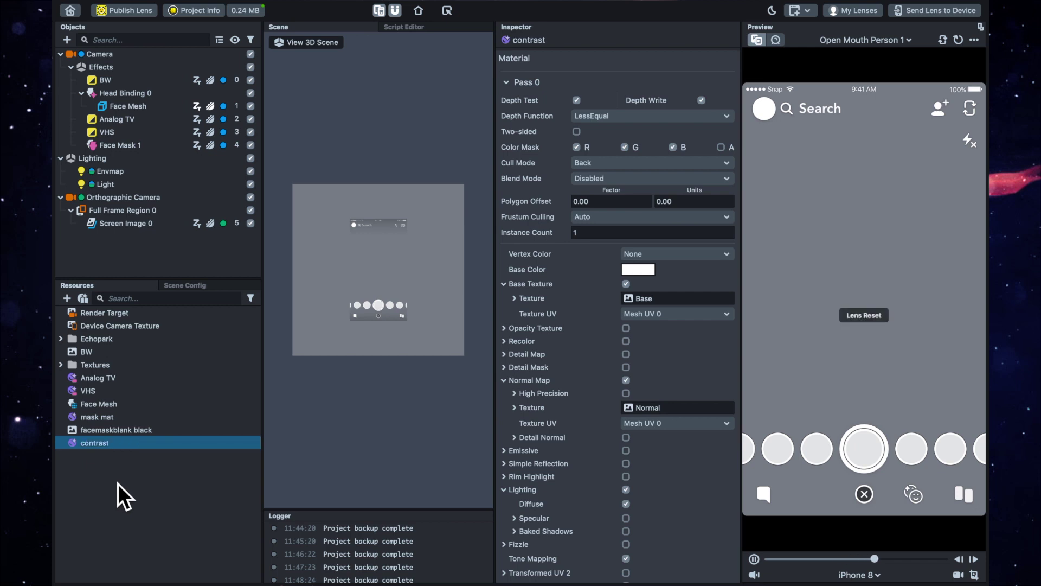
Give contrast a black base colour and turn off Normal Map, Lighting and Tone Mapping.
click(645, 272)
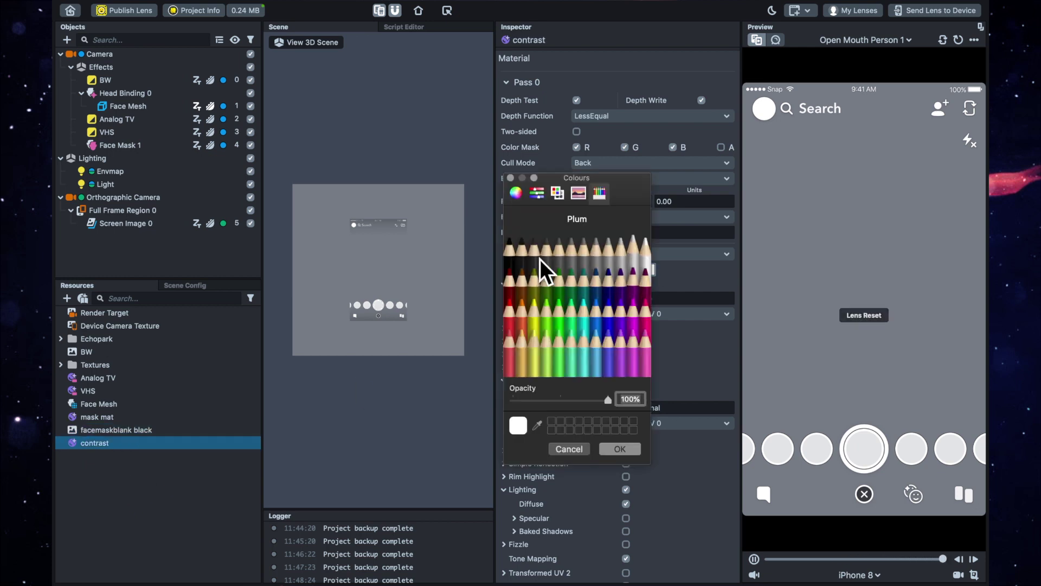
click(516, 257)
click(620, 448)
click(626, 380)
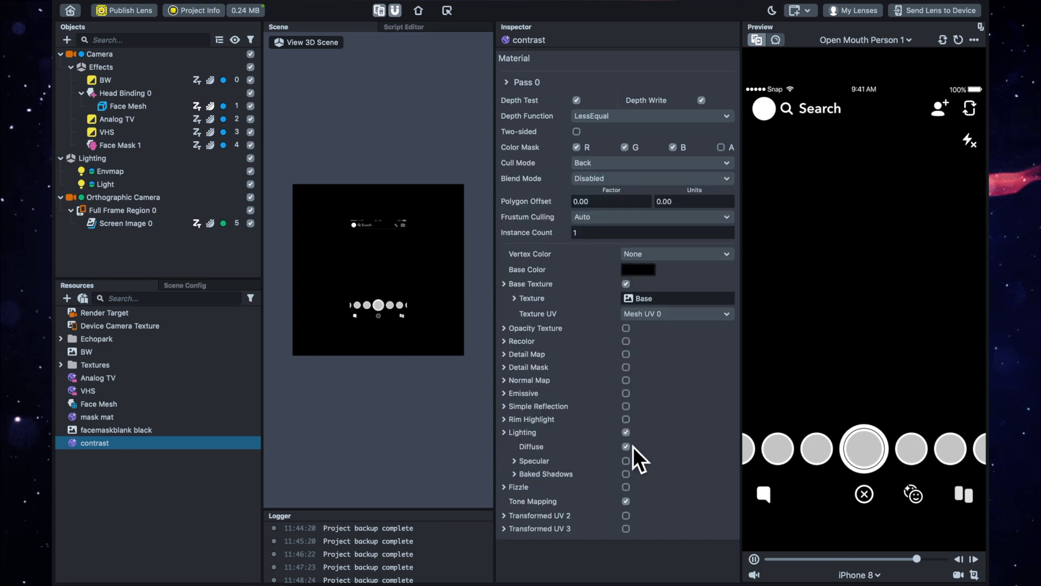
click(625, 432)
click(626, 460)
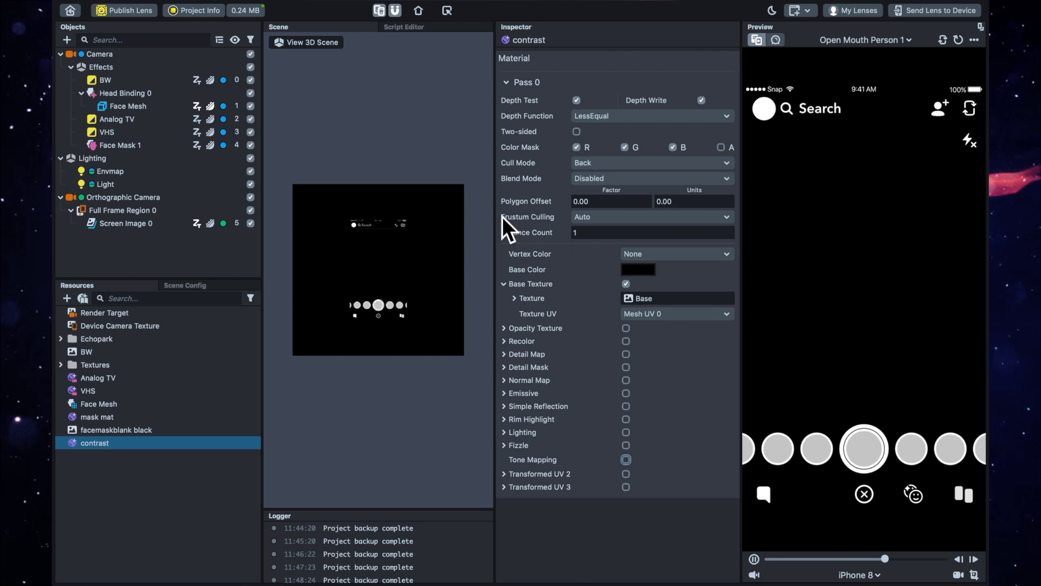
Set Screen Image 0's Image Blend Mode to Soft Light with alpha 0.65.
click(131, 227)
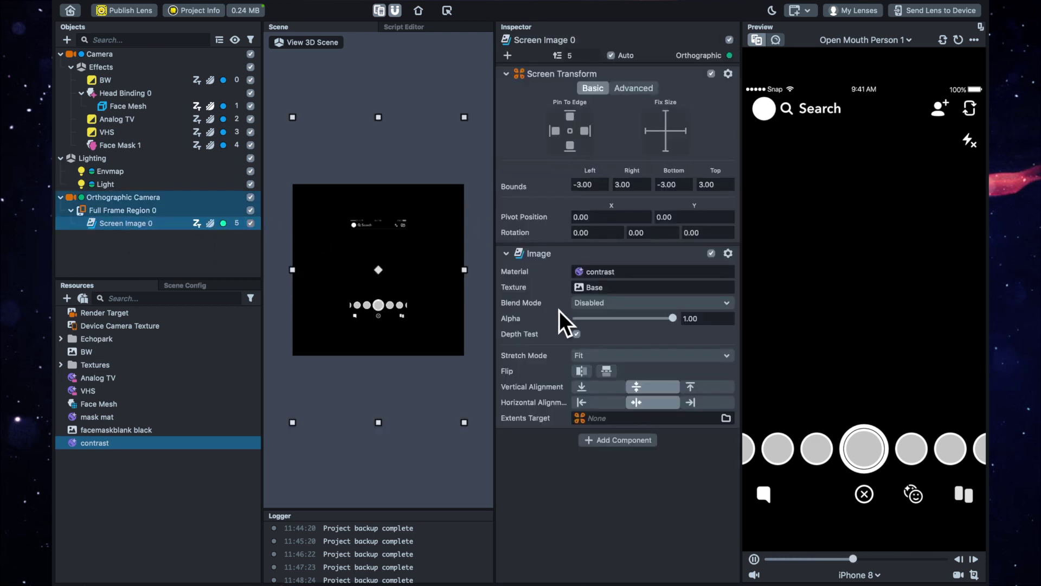
click(591, 305)
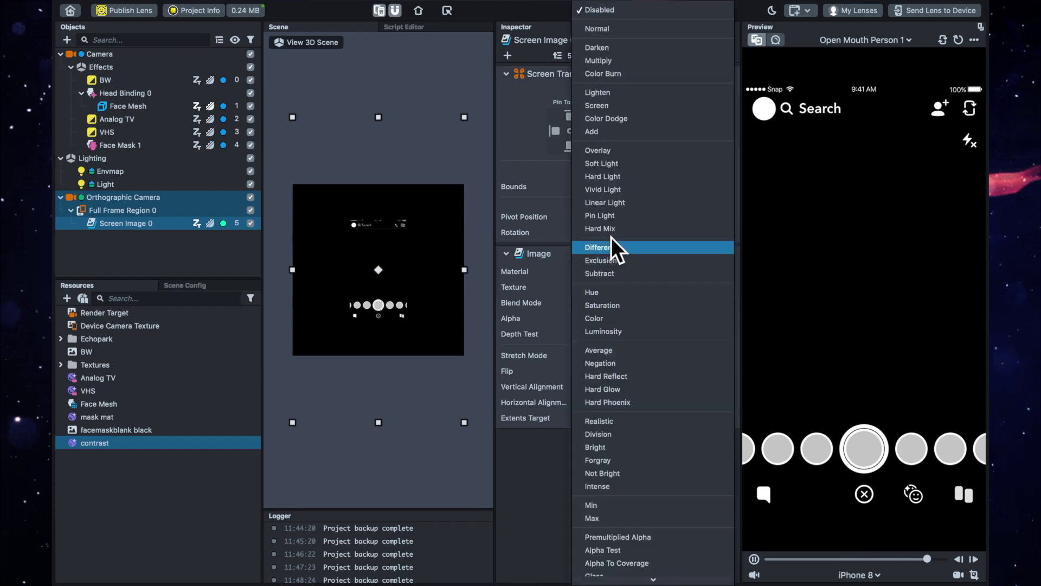
click(610, 164)
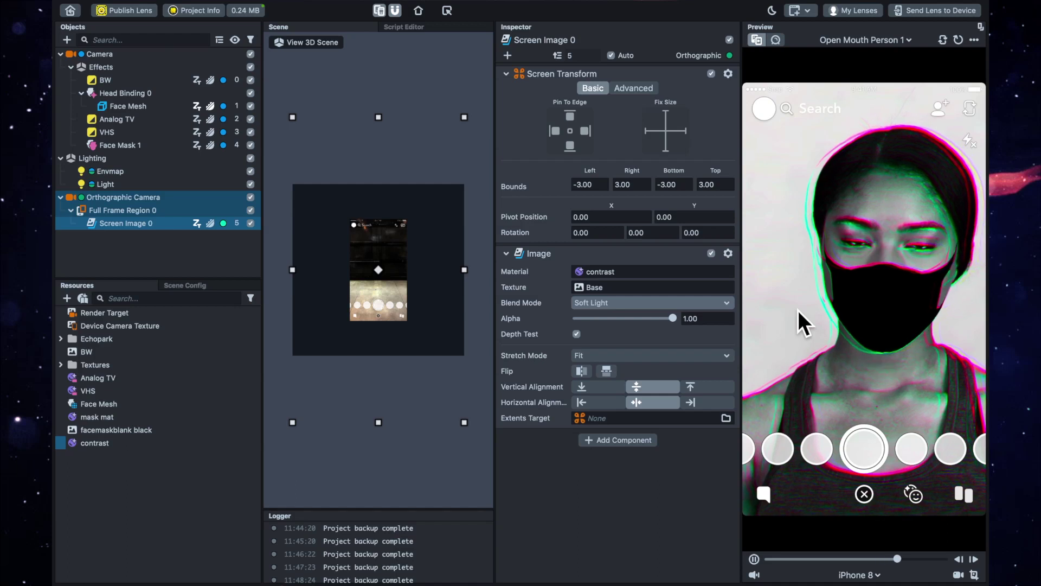
mouse_move(626, 323)
mouse_down()
mouse_move(587, 323)
mouse_move(641, 321)
mouse_up()
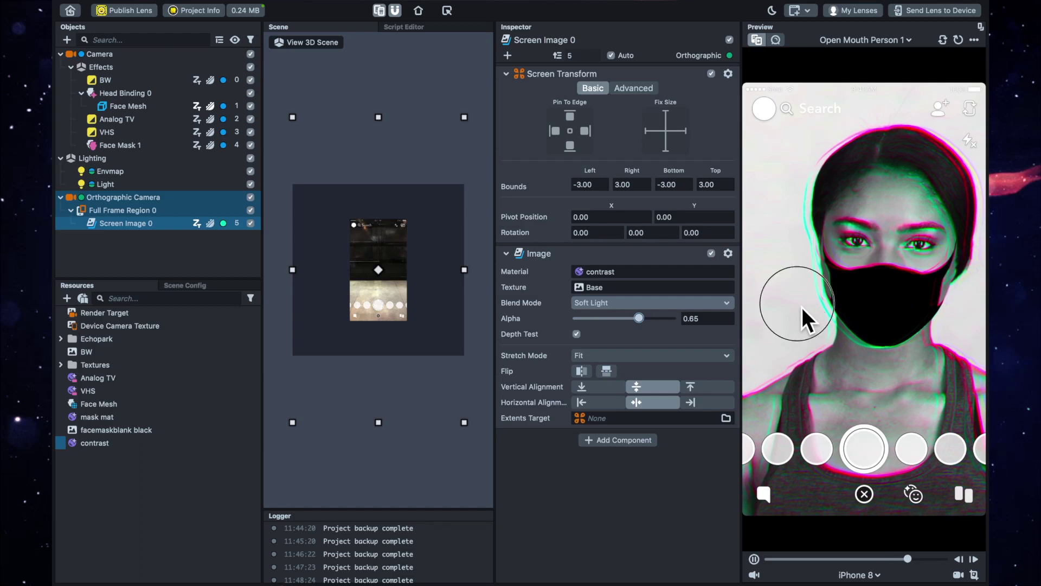